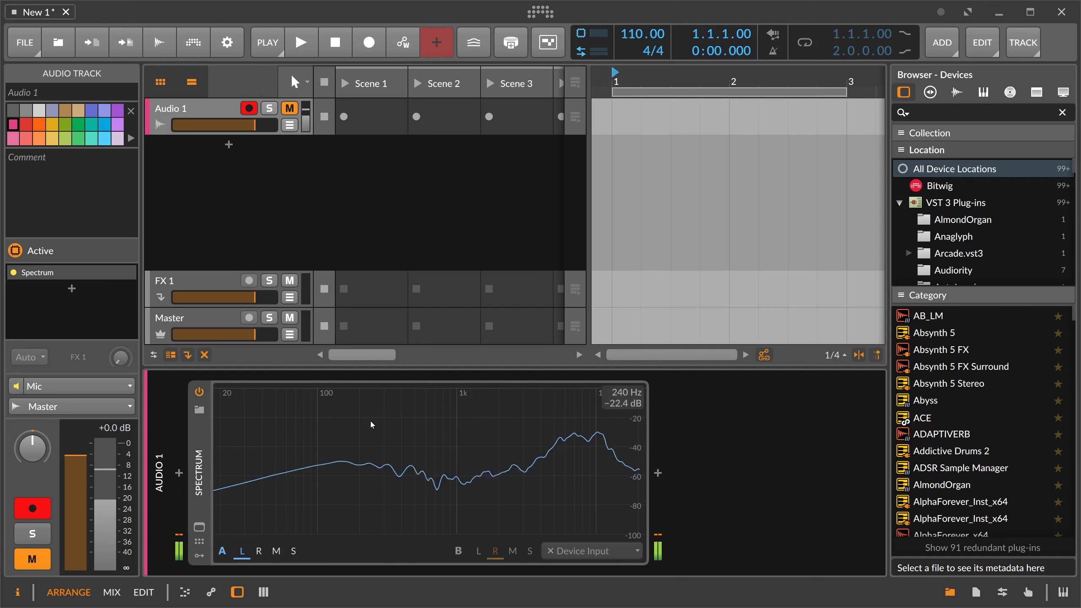
- Freeze the microphone spectrum on the audio track, resume it for another sound, and freeze it again for inspection
click(198, 392)
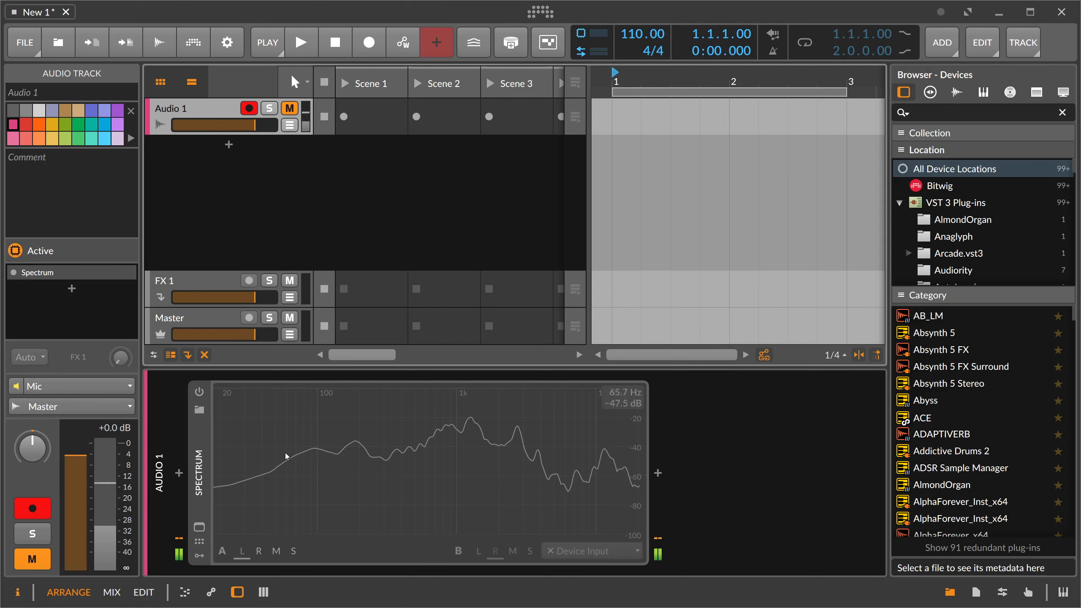
click(202, 394)
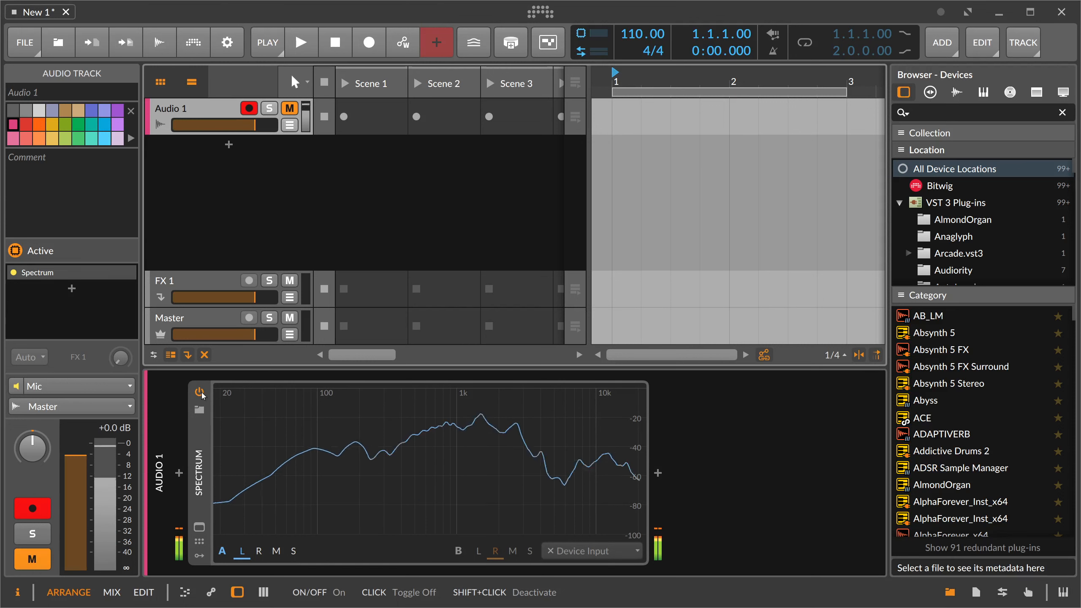
click(202, 394)
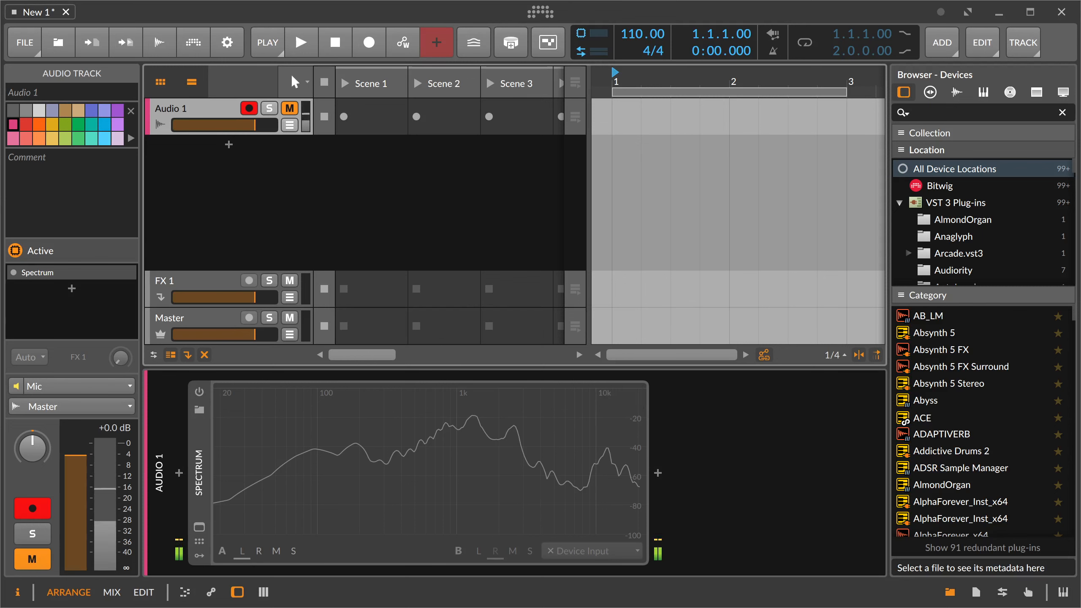
- Switch to the browser's Wikipedia article on Formant and find the table of average vowel formants in the Phonetics section
key(alt+Tab)
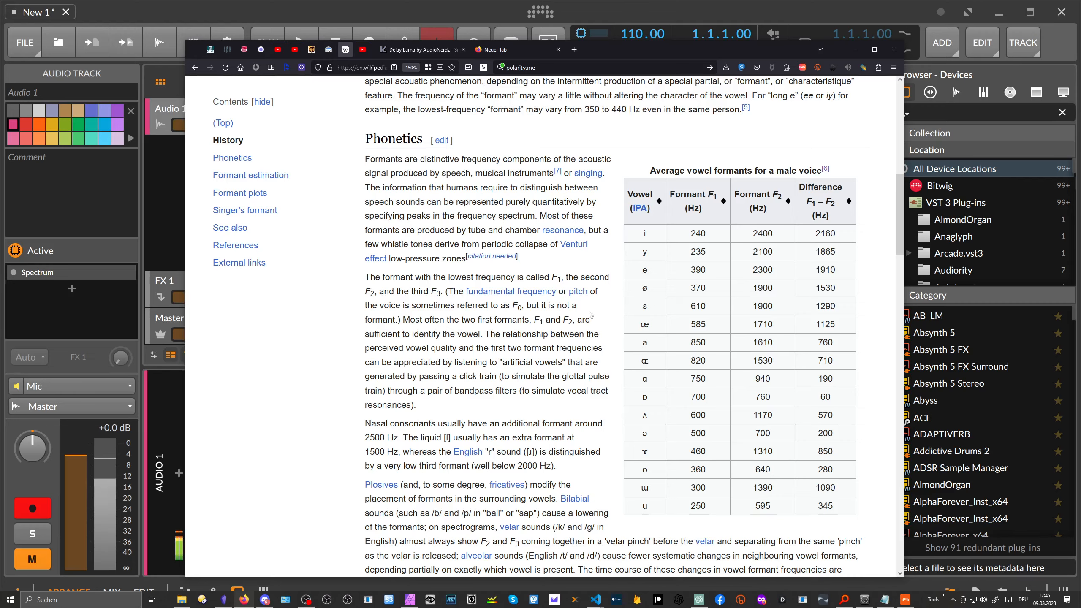
scroll(581, 271, up, 10)
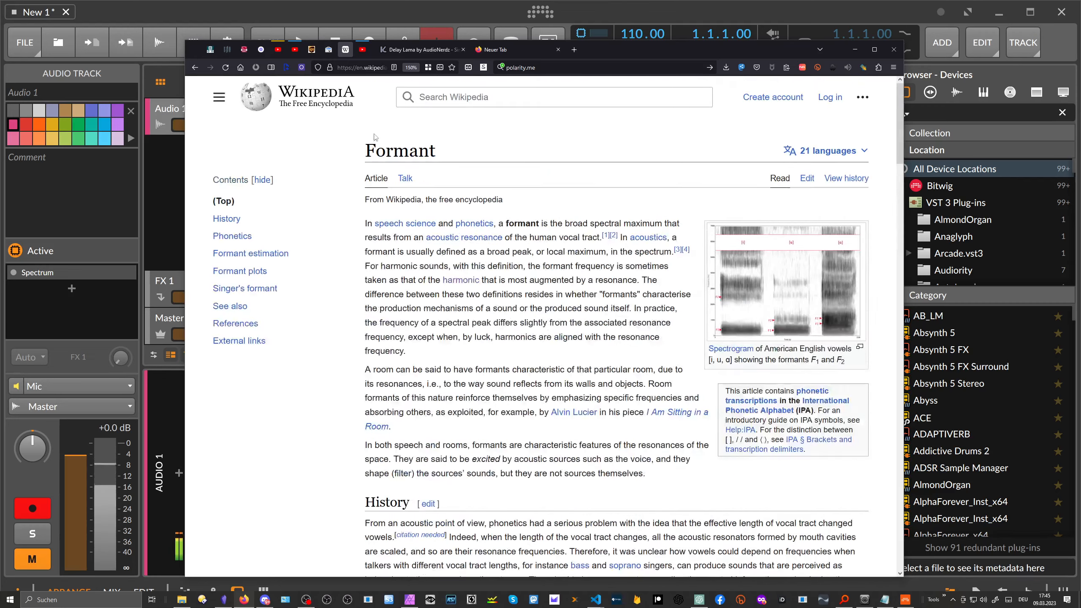
scroll(383, 174, down, 5)
scroll(397, 179, down, 6)
scroll(657, 405, up, 2)
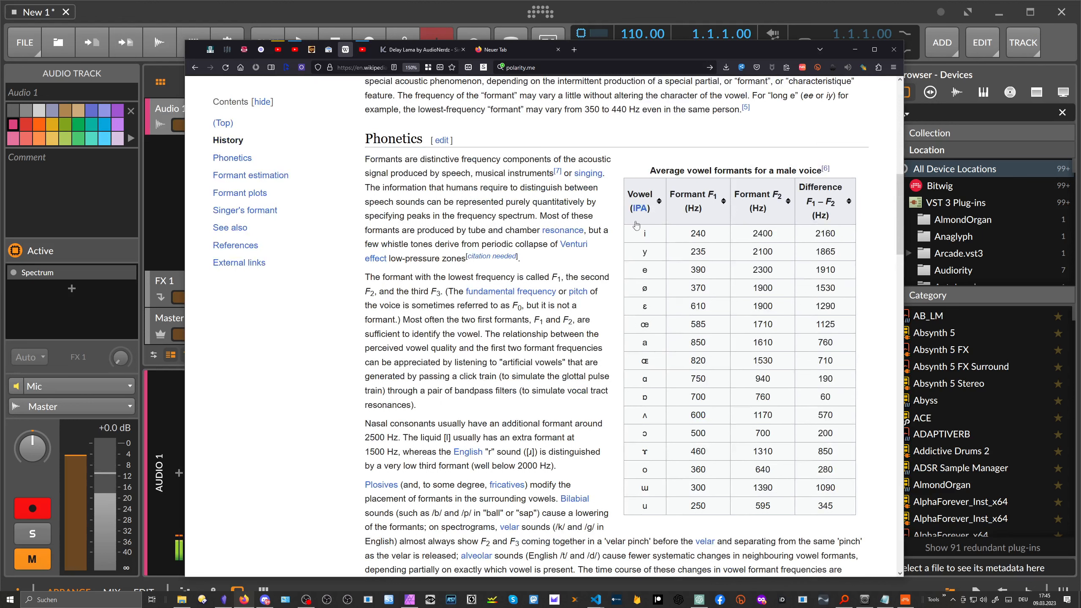
- Examine the male voice formant table, checking the F1 and F2 frequencies listed for the vowel i
drag(650, 171, 693, 170)
click(724, 171)
drag(692, 233, 711, 239)
click(747, 236)
drag(754, 237, 774, 239)
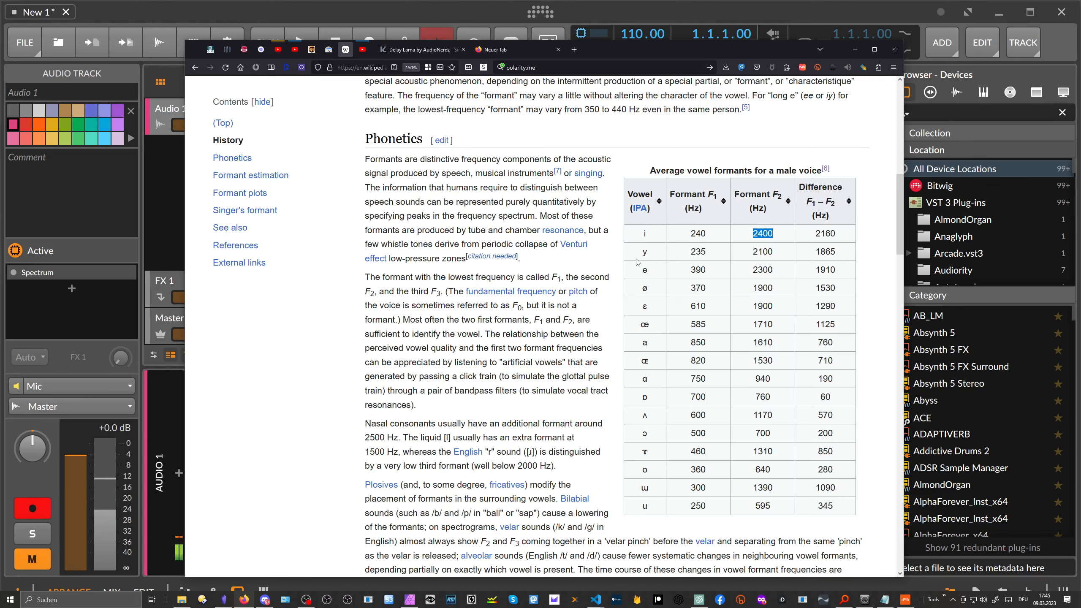
double_click(707, 234)
drag(744, 235, 775, 236)
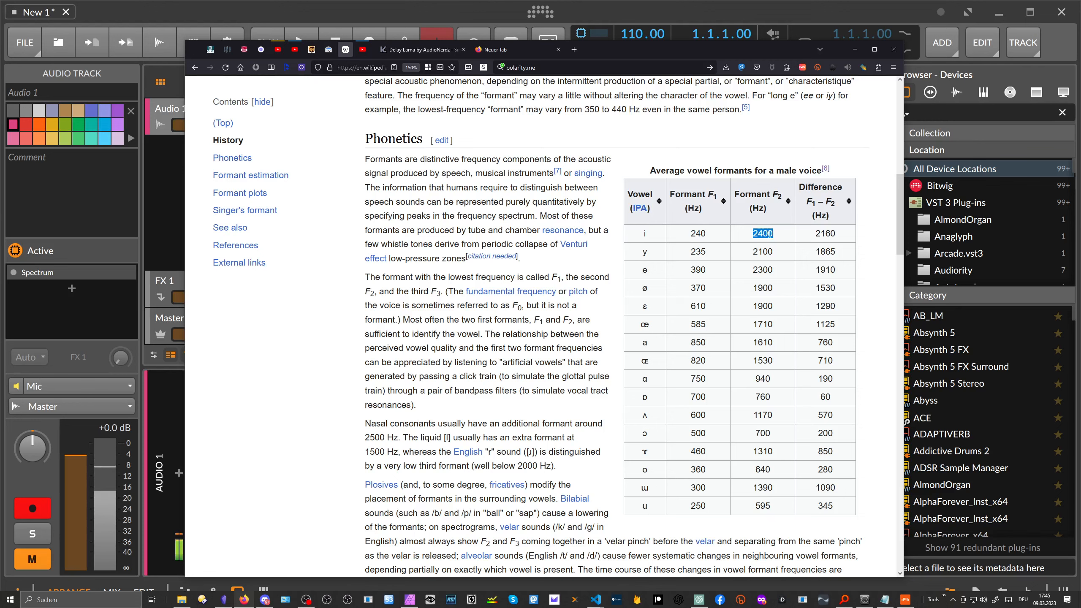
click(690, 235)
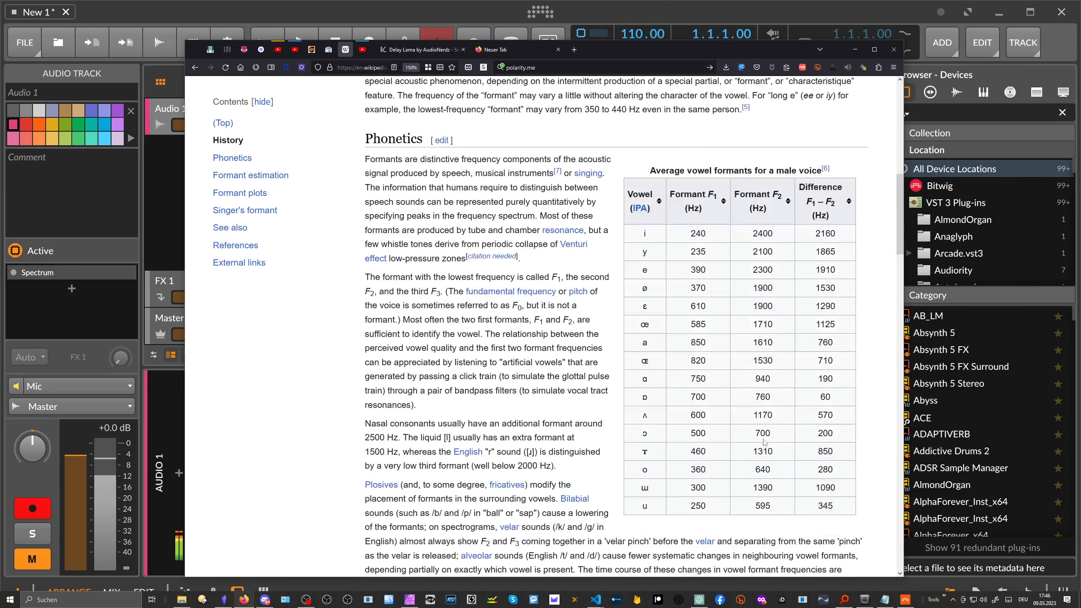
- Return to Bitwig Studio and replace the Audio 1 track with a new instrument track
click(163, 160)
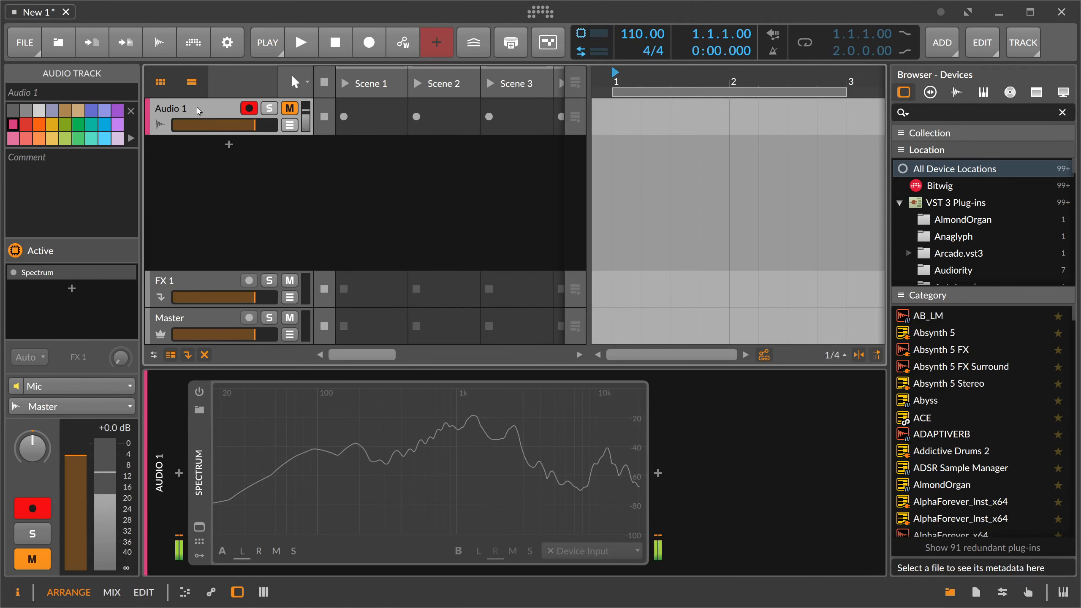
key(Delete)
right_click(210, 122)
click(238, 131)
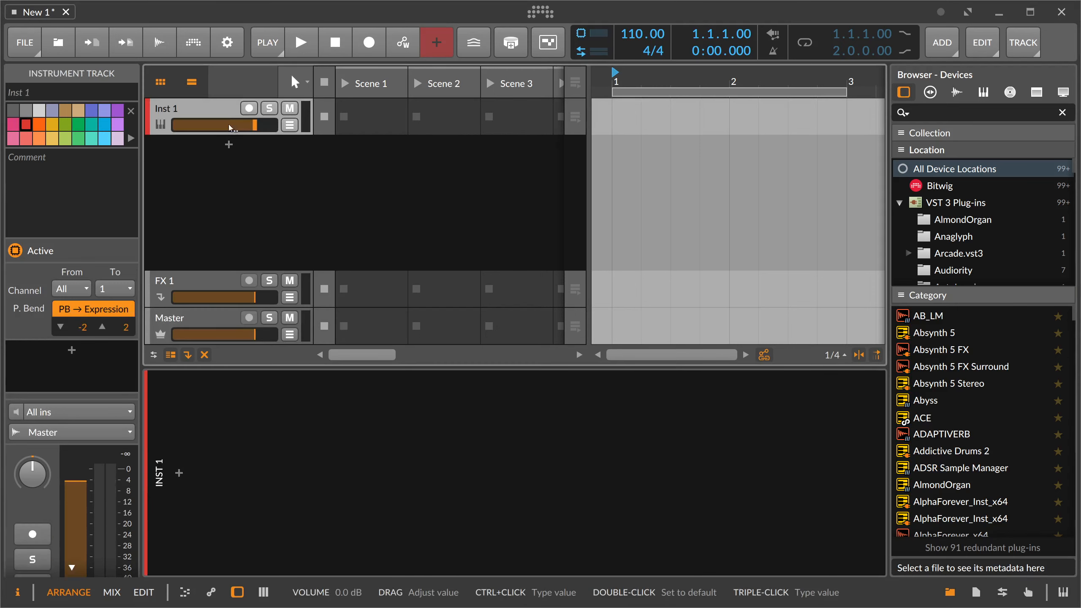
- Insert a Polysynth device on the instrument track and raise its Drive slightly
click(178, 472)
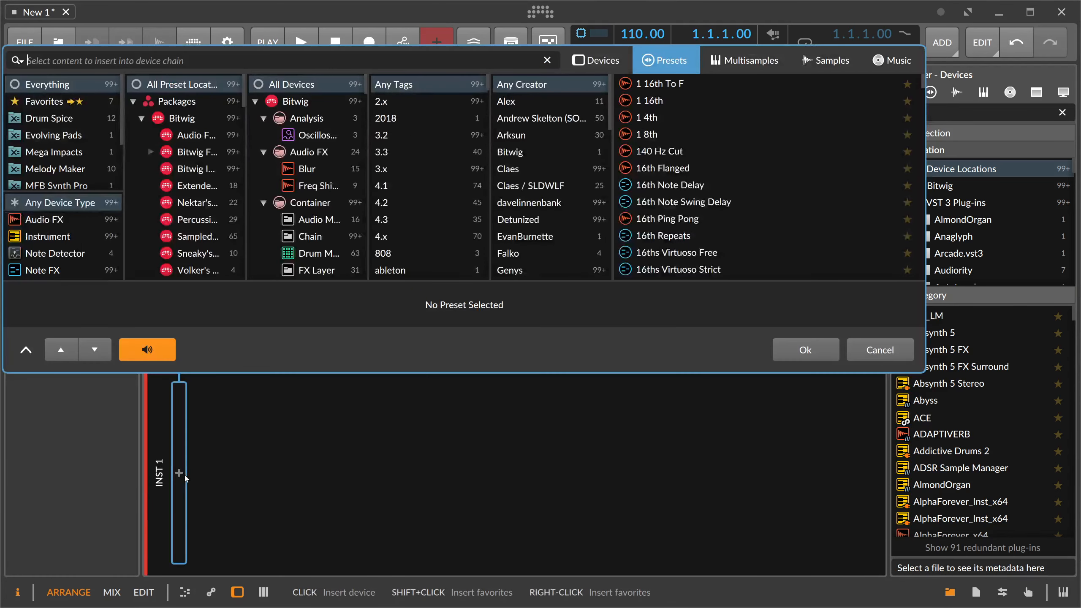
text(poly)
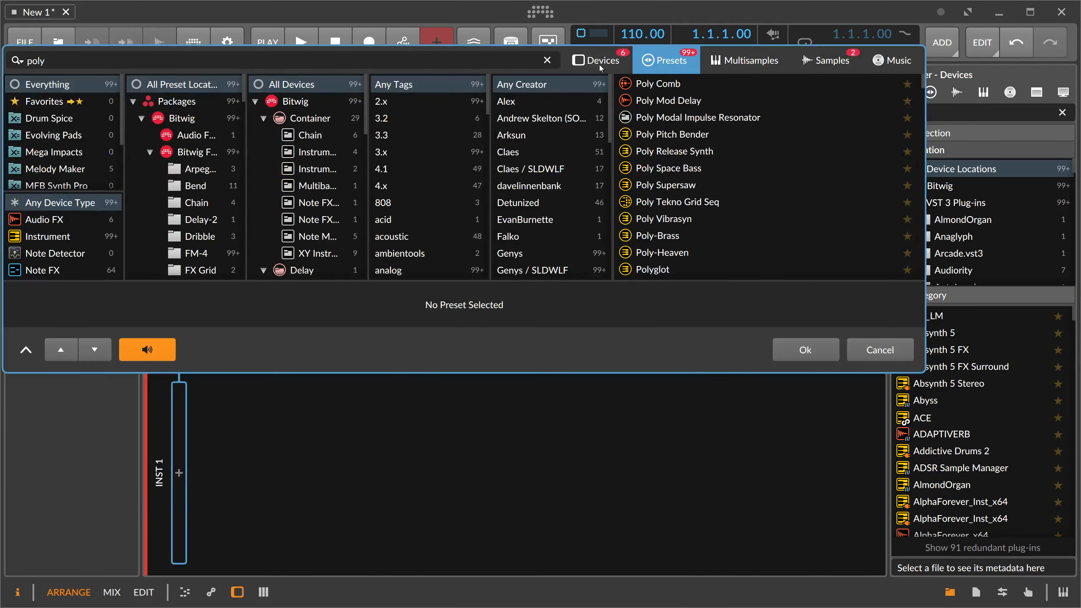
click(594, 61)
double_click(597, 152)
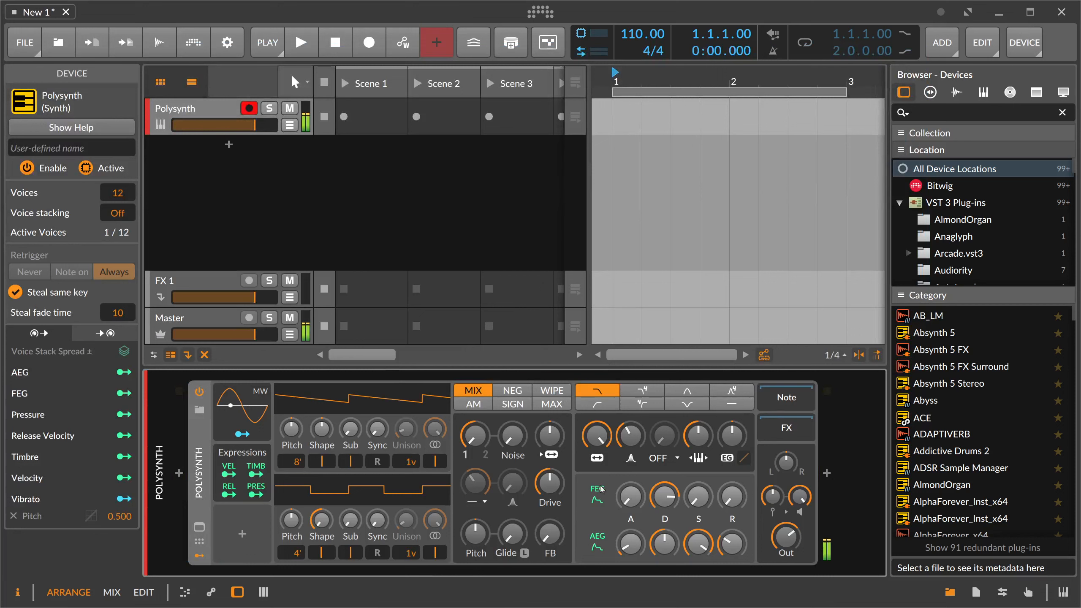
drag(548, 483, 549, 470)
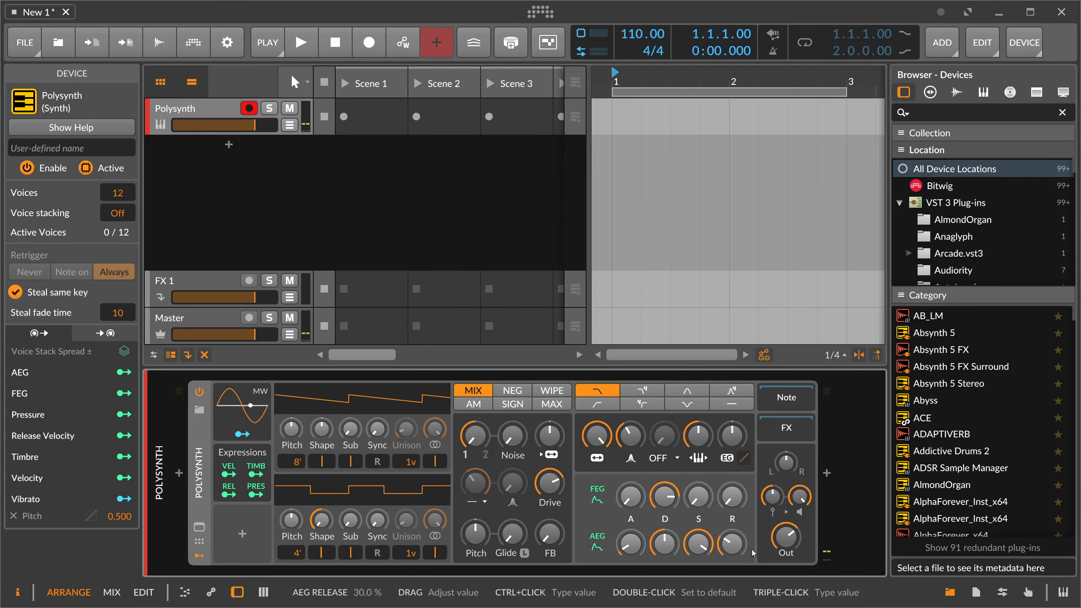
- Collapse the Polysynth device and insert an FX Grid directly after it in the chain
double_click(199, 447)
click(281, 471)
text(fx)
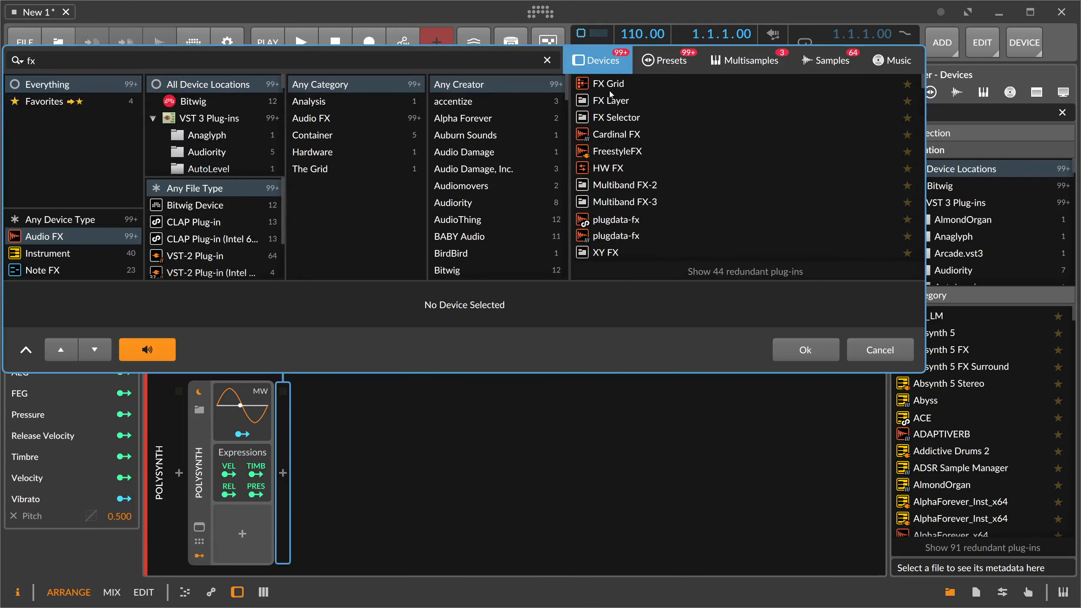
double_click(609, 88)
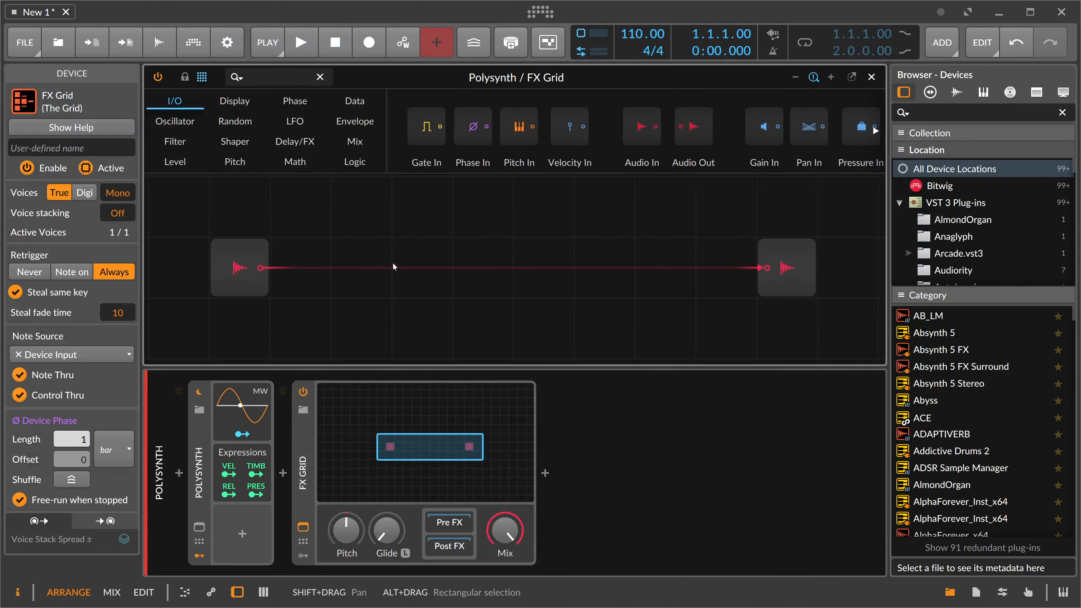
- Add two XP filter modules to the FX Grid, one above and one below the input-to-output cable
scroll(393, 263, down, 1)
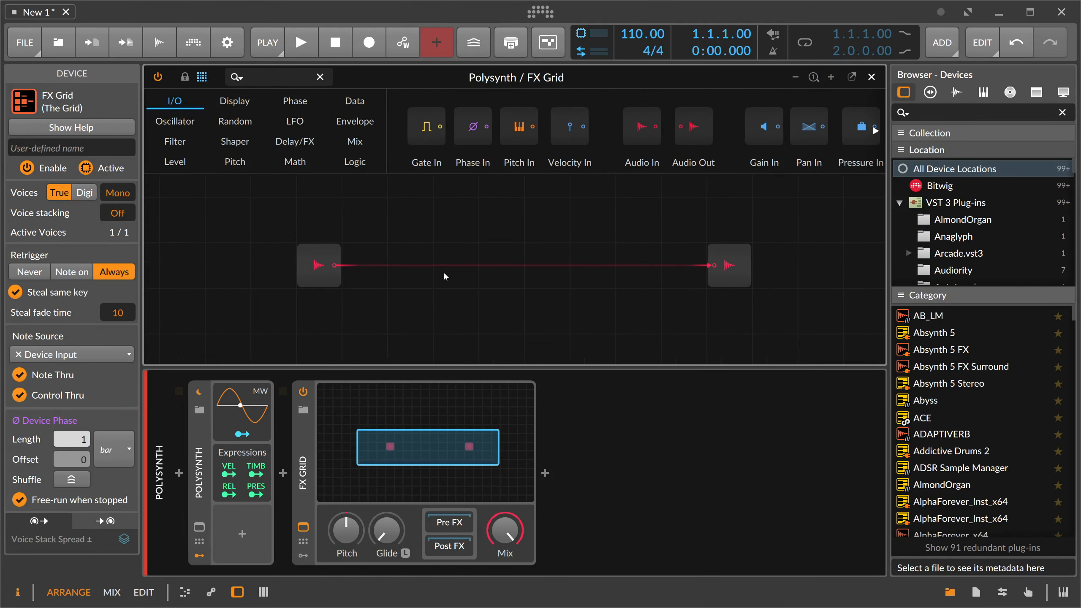
scroll(444, 271, down, 1)
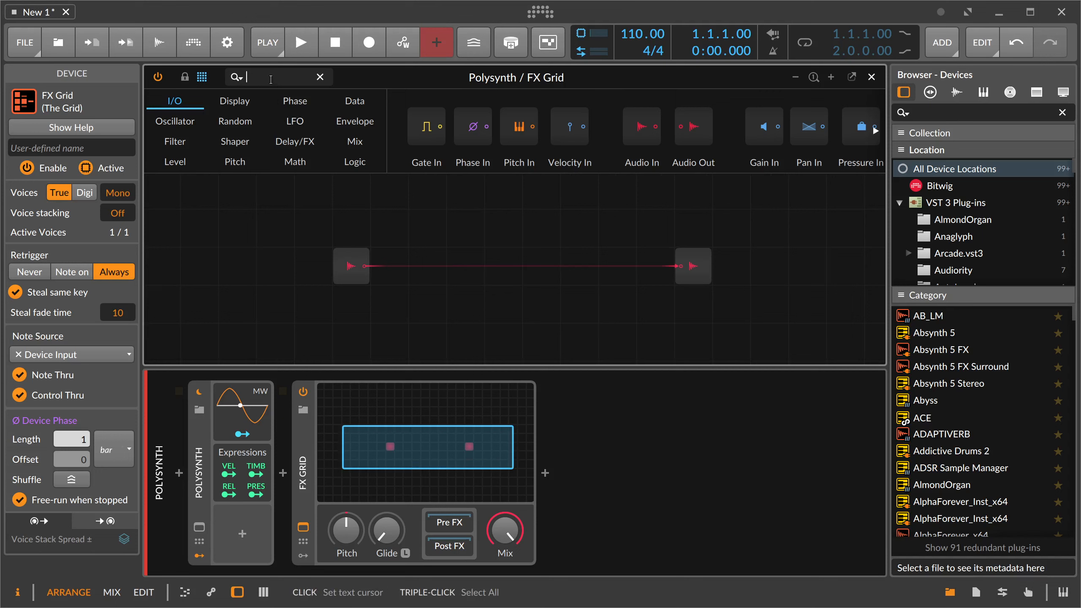
text(s)
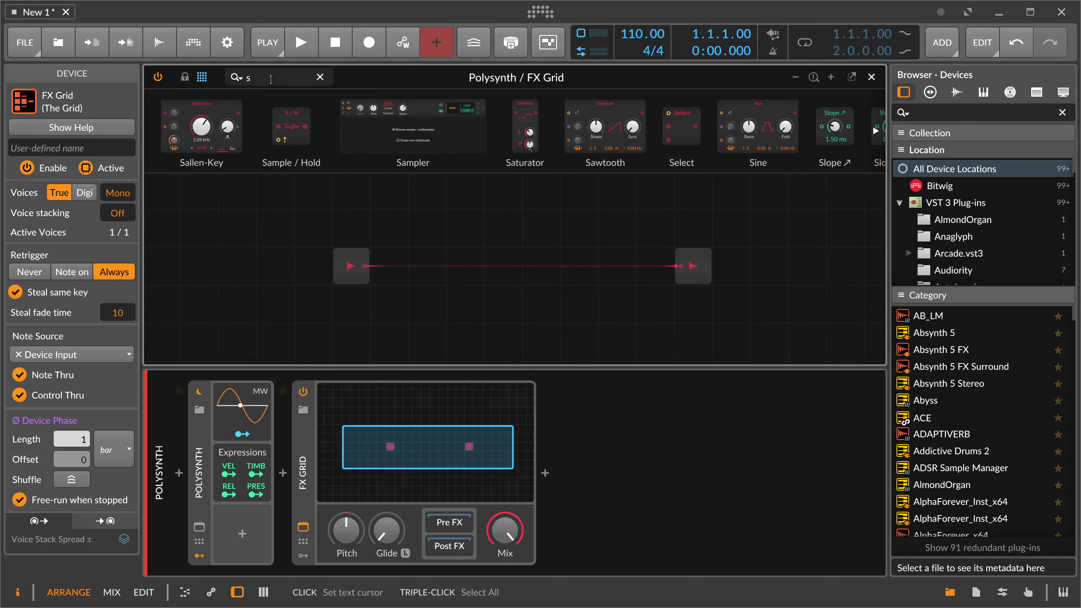
key(BackSpace)
text(xp)
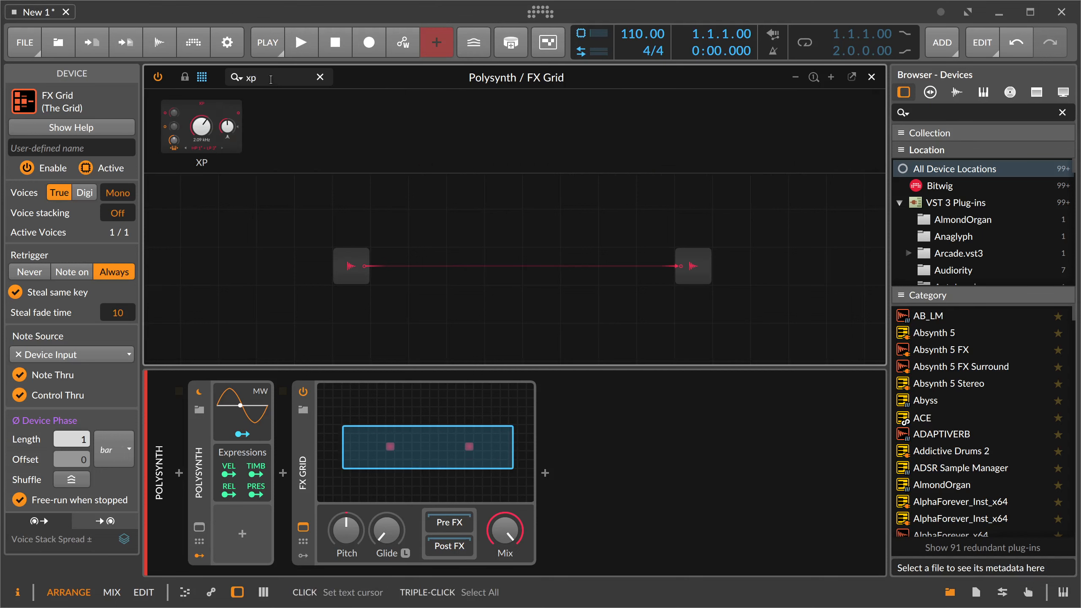
drag(202, 123, 499, 176)
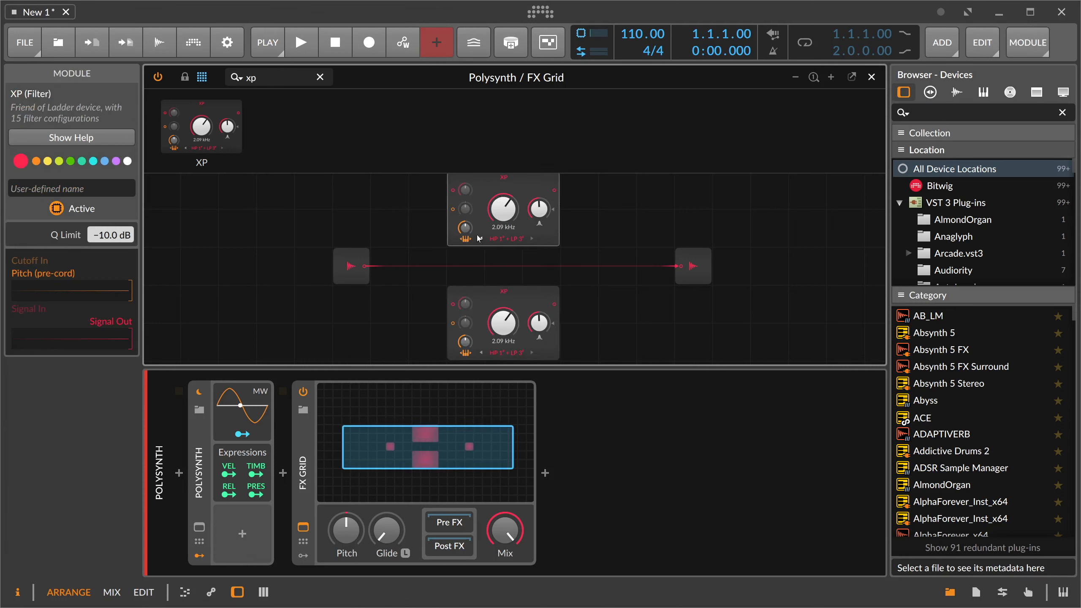
- Turn the pitch tracking amount to zero on both XP filters, with their cutoffs at 262 Hz
drag(465, 228, 467, 238)
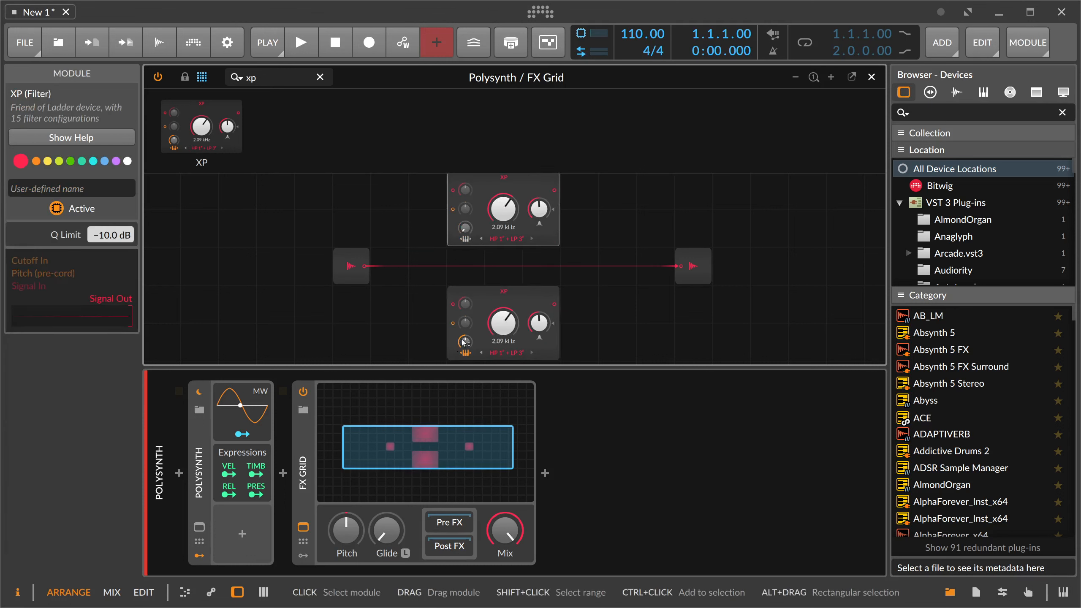
drag(464, 341, 367, 445)
click(237, 591)
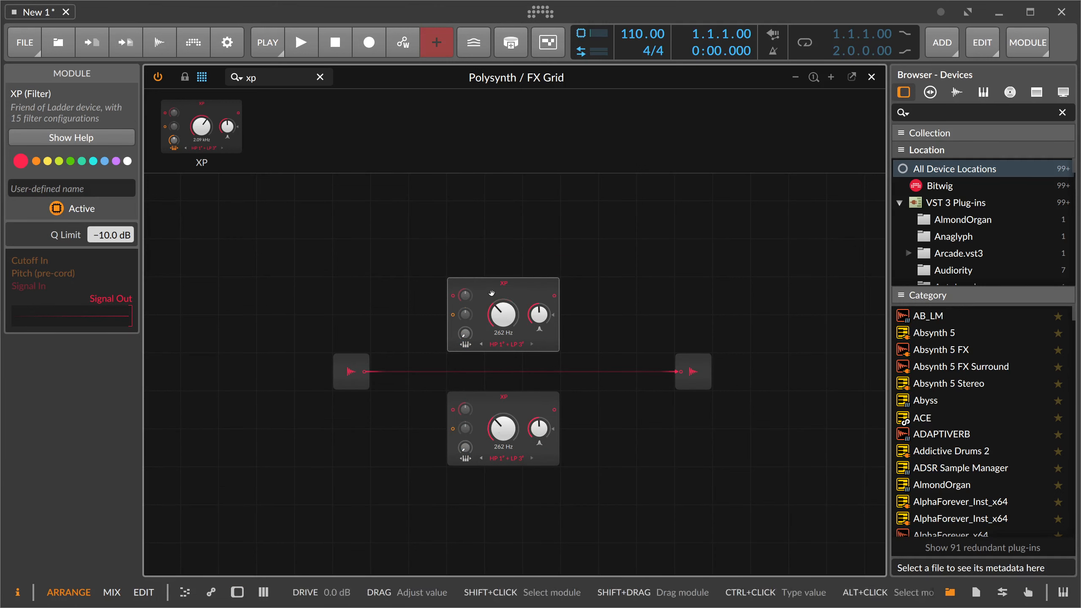
- Feed the audio input into both XP filters in parallel and combine their outputs through a Sum module into the audio output
drag(365, 371, 422, 323)
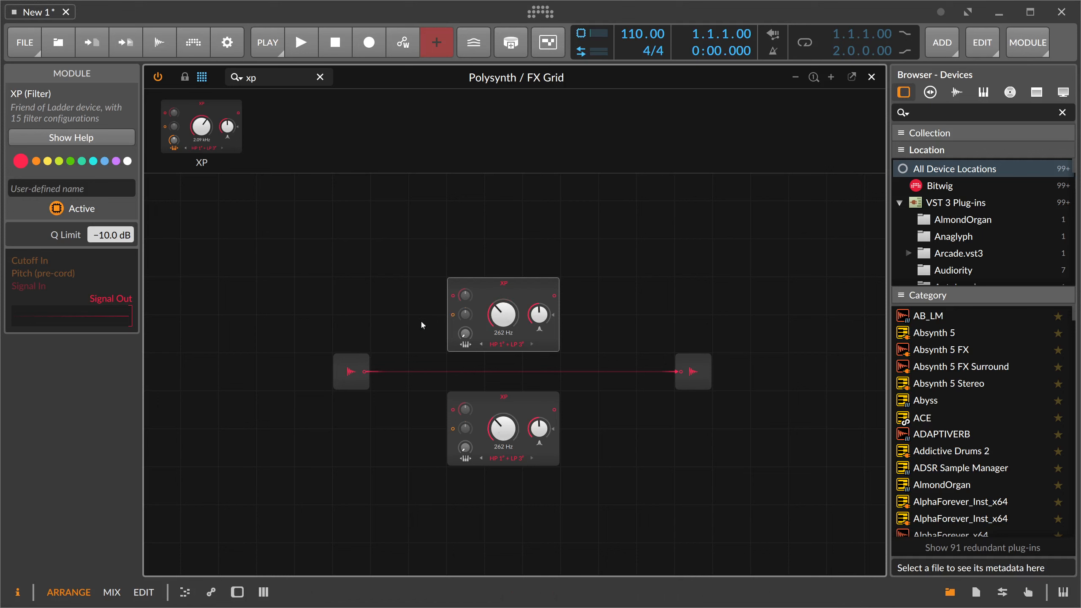
mouse_move(365, 371)
mouse_down()
mouse_move(452, 294)
mouse_move(452, 409)
mouse_up()
double_click(269, 72)
text(s)
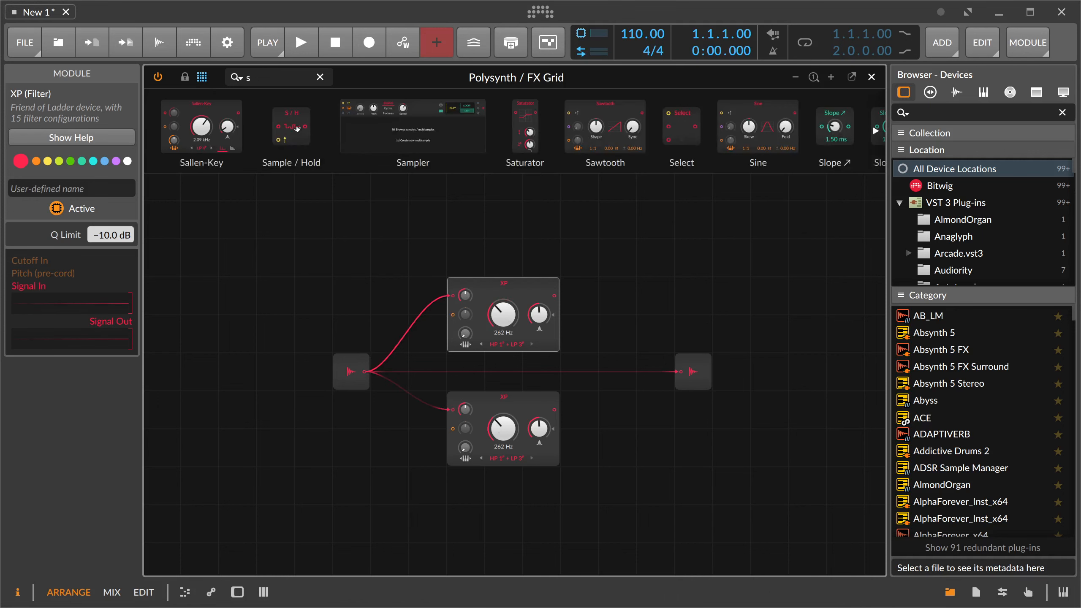
text(um)
drag(191, 143, 554, 300)
drag(554, 409, 566, 334)
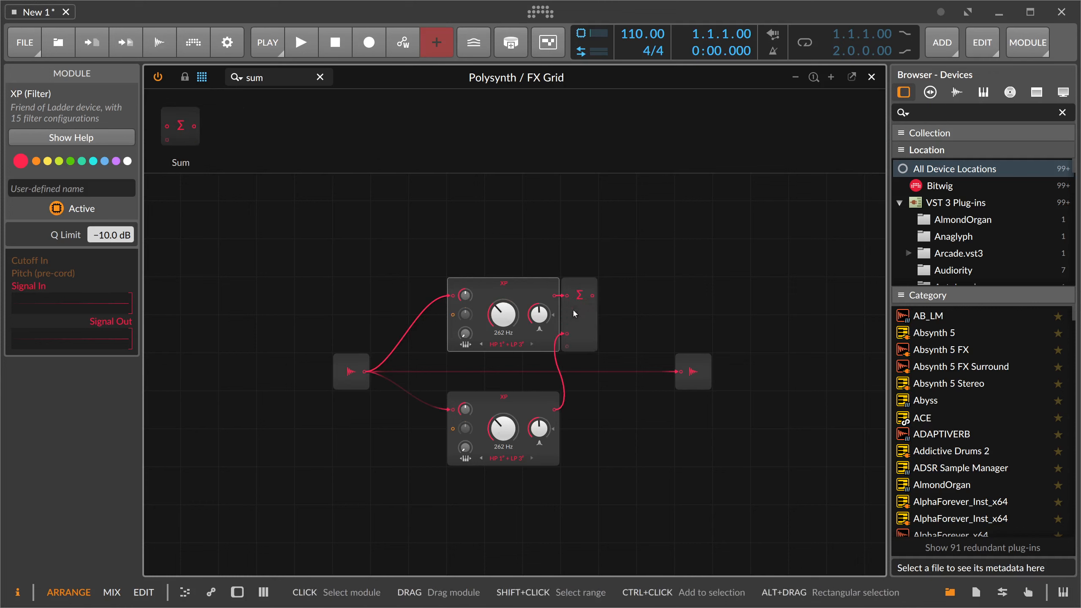
drag(595, 300, 680, 372)
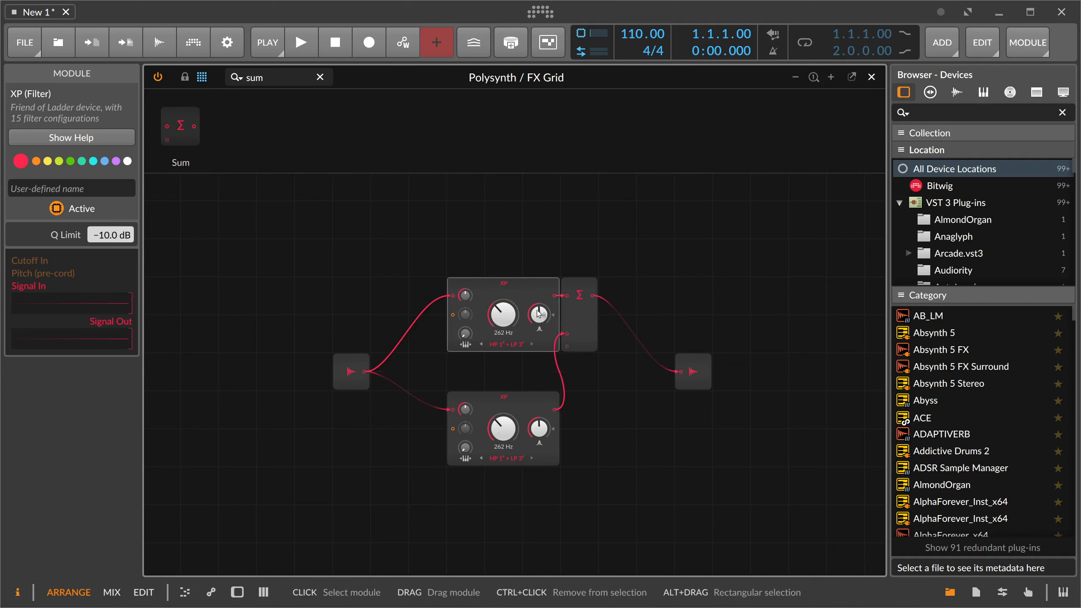
- Add a Value module above the filters in the grid and attach a Modulator Out module to its output
drag(272, 78, 176, 78)
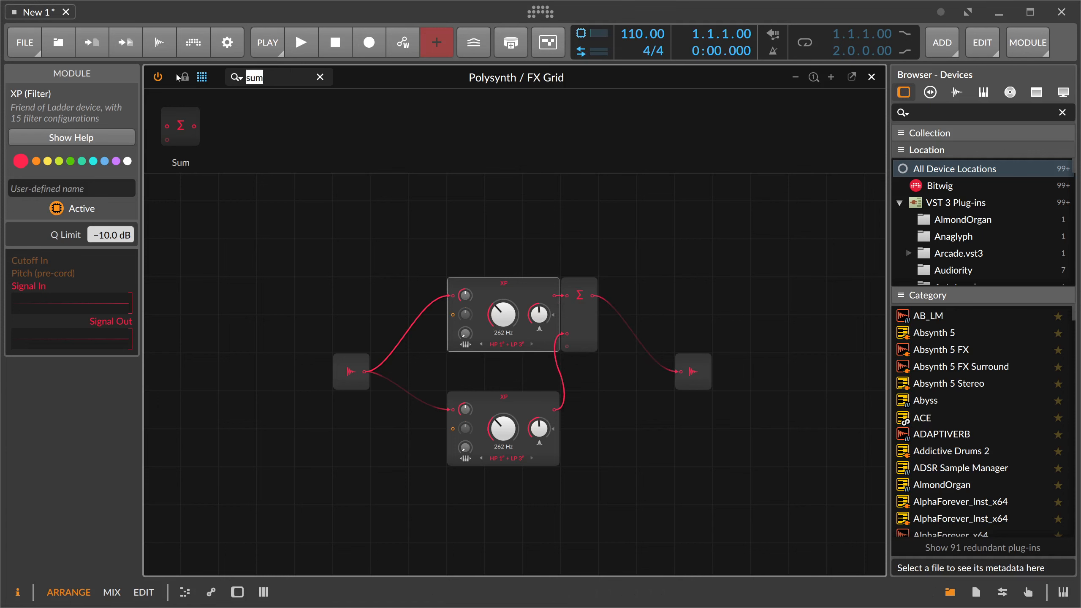
text(valu)
drag(369, 128, 275, 219)
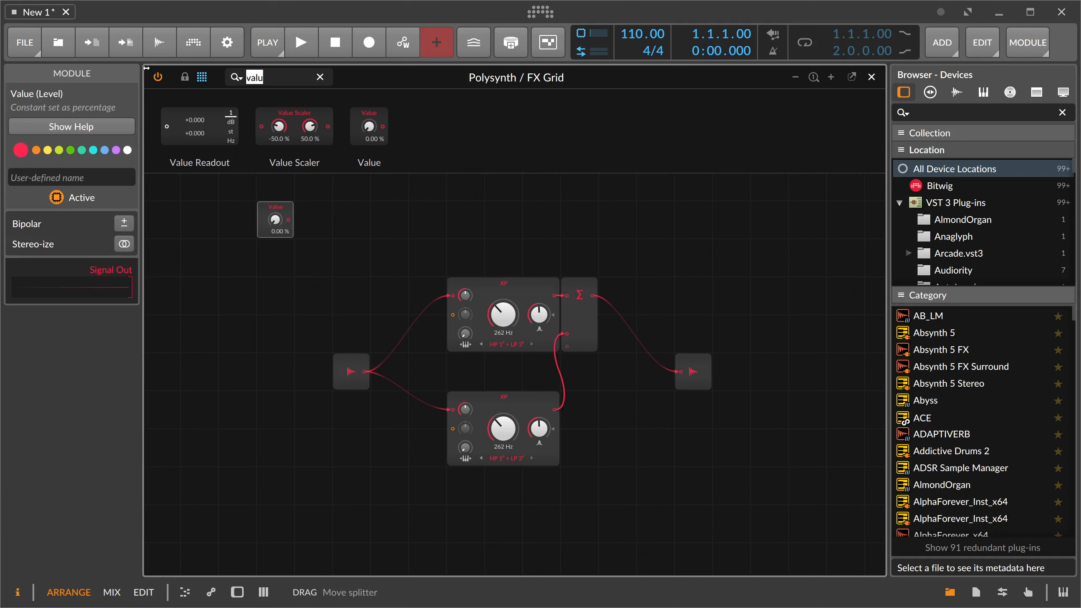
text(mod)
drag(304, 128, 300, 222)
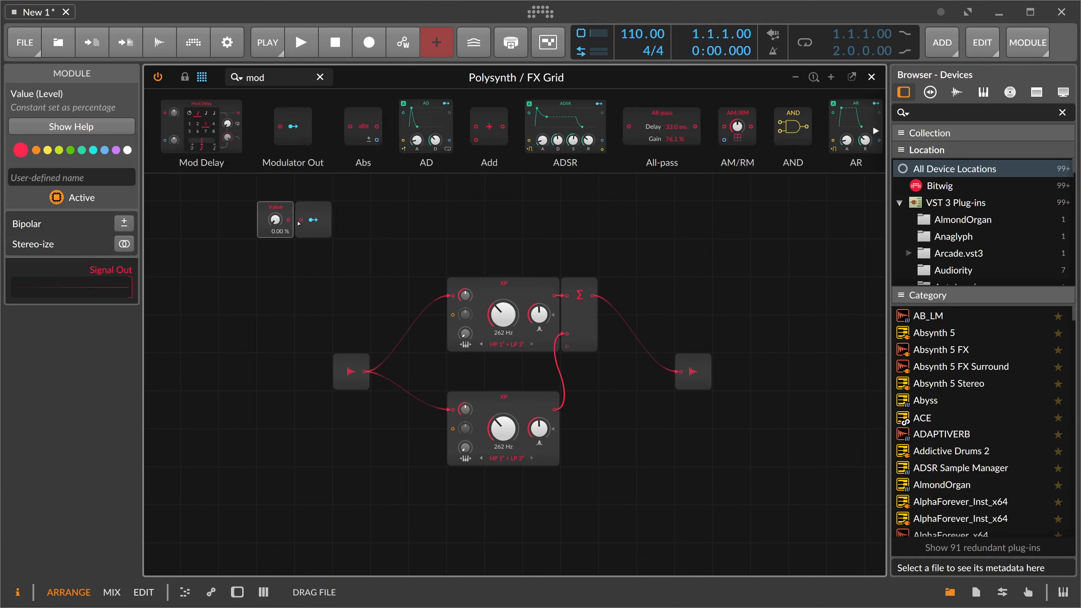
- Name the Value module Resonance
click(109, 179)
text(R)
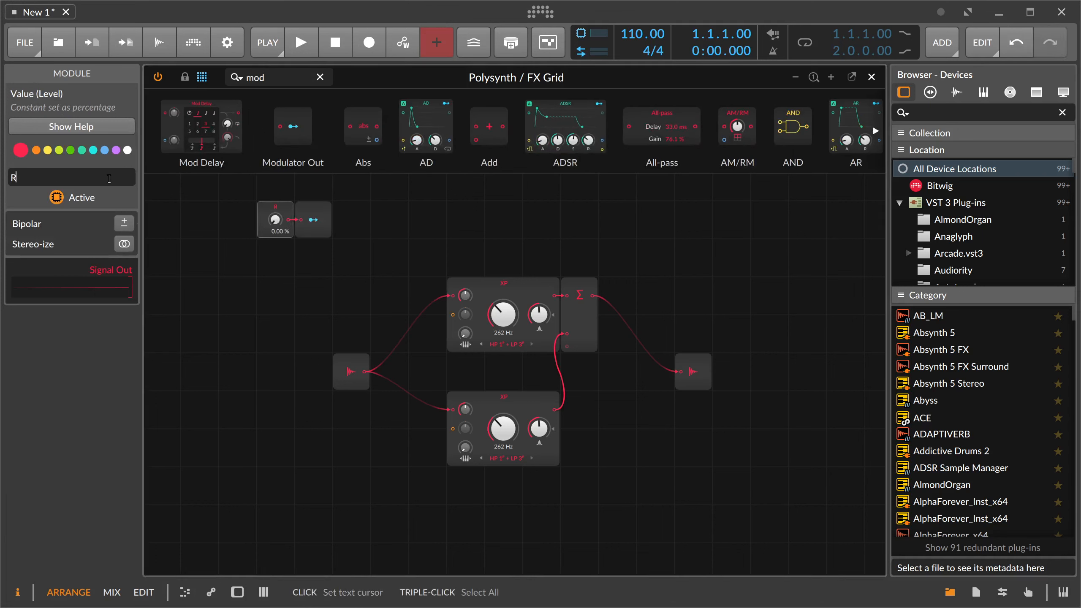
text(esoanc)
key(BackSpace)
text(ance)
- Turn the resonance of both XP filters down to 0%
drag(539, 315, 538, 375)
drag(539, 429, 539, 464)
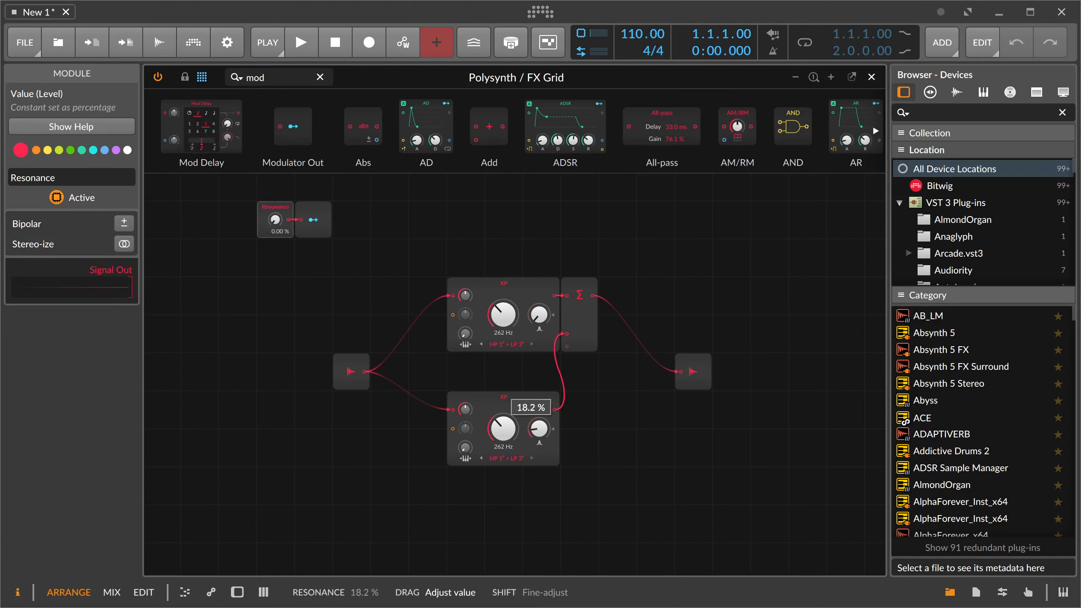
- Modulate both XP filters' resonance from the Modulator Out module and set the Resonance value to 79.2%
drag(313, 220, 539, 306)
drag(538, 428, 537, 356)
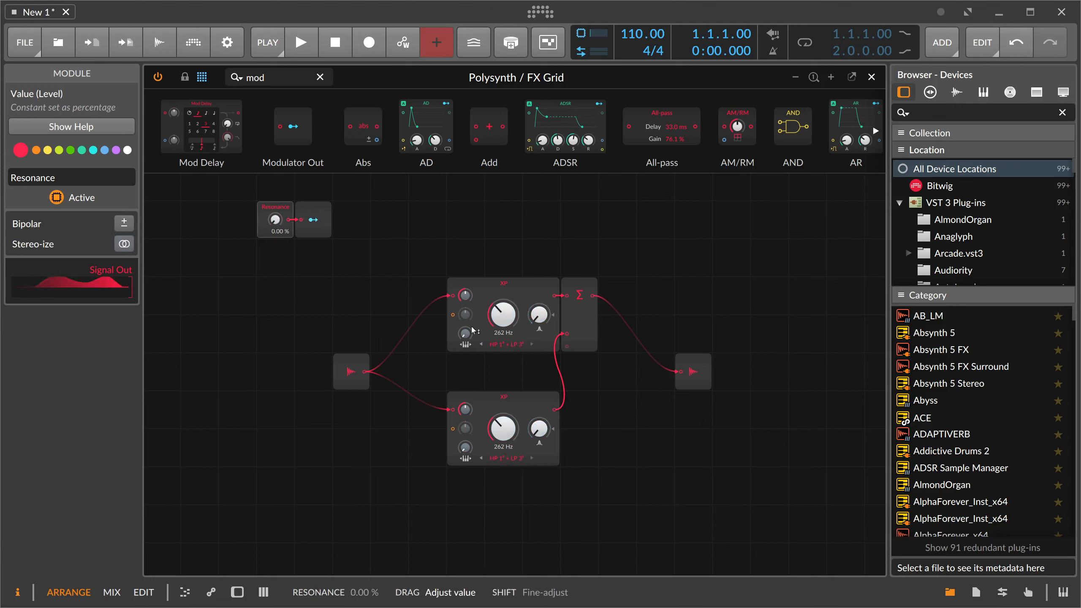
drag(277, 219, 277, 158)
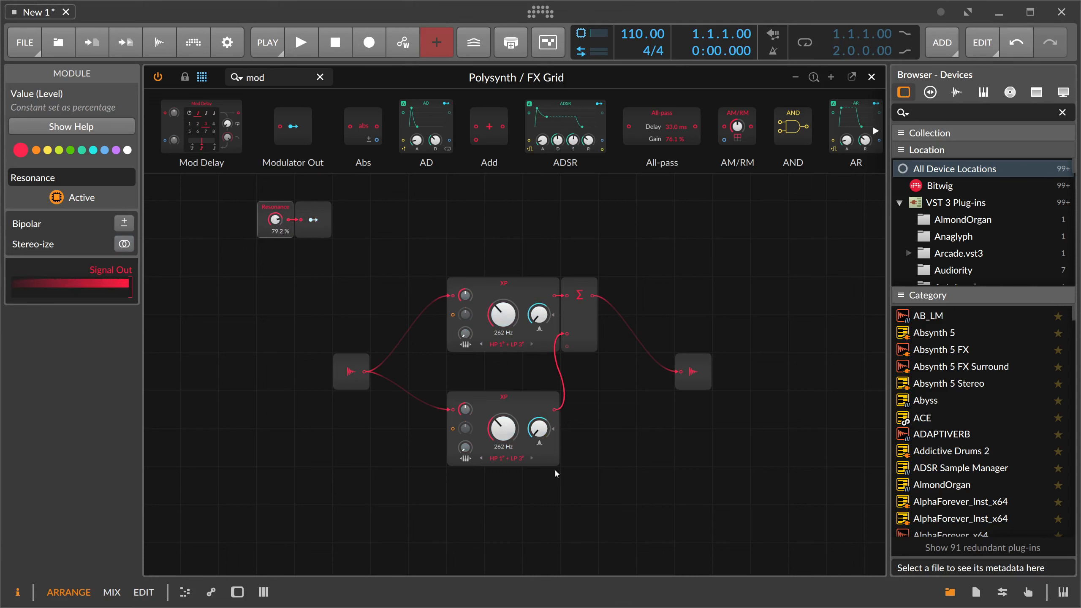
- Look up the first formant of the vowel a in the Wikipedia table and set the lower XP filter's cutoff to 850 Hz
key(alt+Tab)
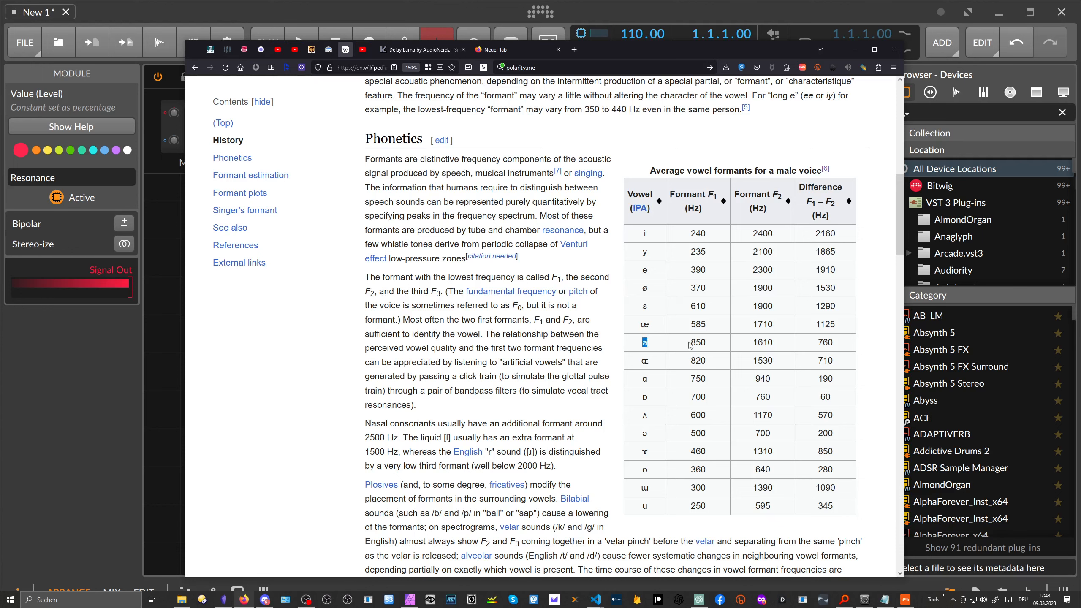
drag(690, 345, 697, 343)
key(alt+Tab)
ctrl+click(507, 429)
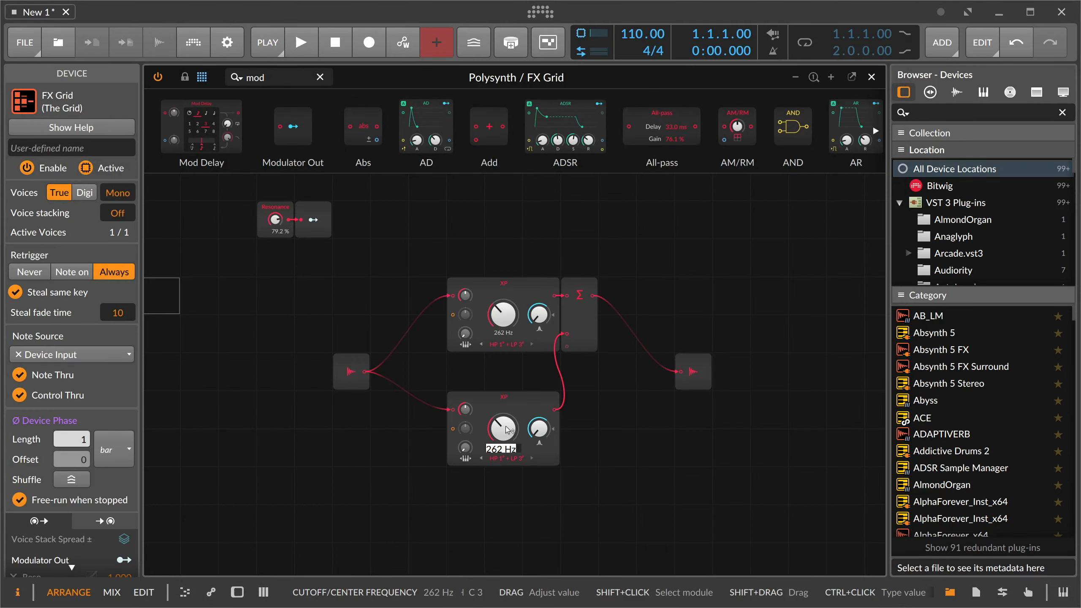
text(850)
key(Return)
- Look up the second formant of the vowel a and set the upper XP filter's cutoff to 1610 Hz
key(alt+Tab)
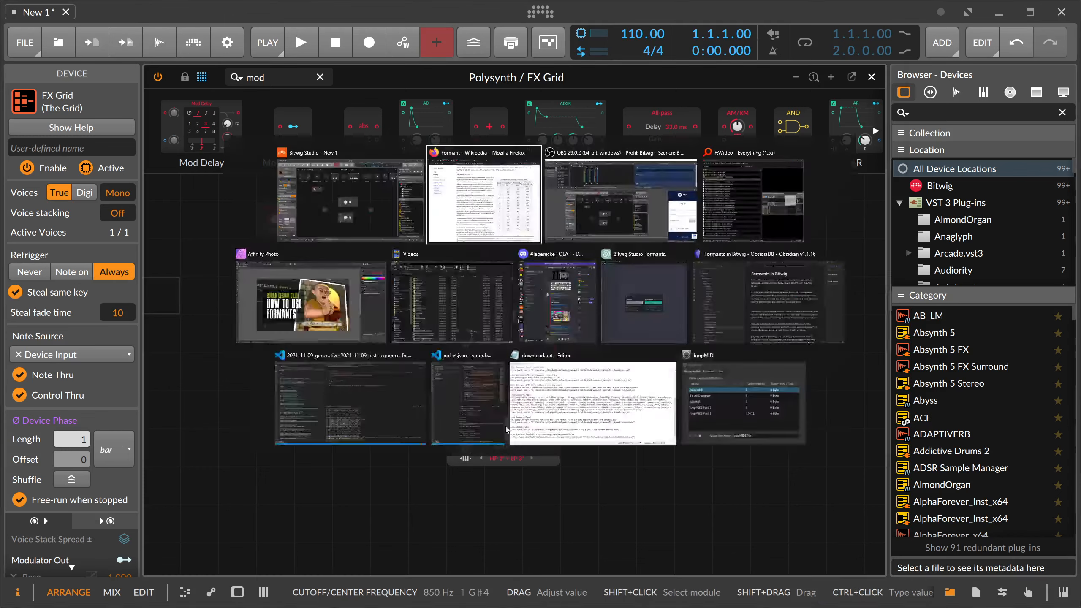
drag(749, 343, 777, 348)
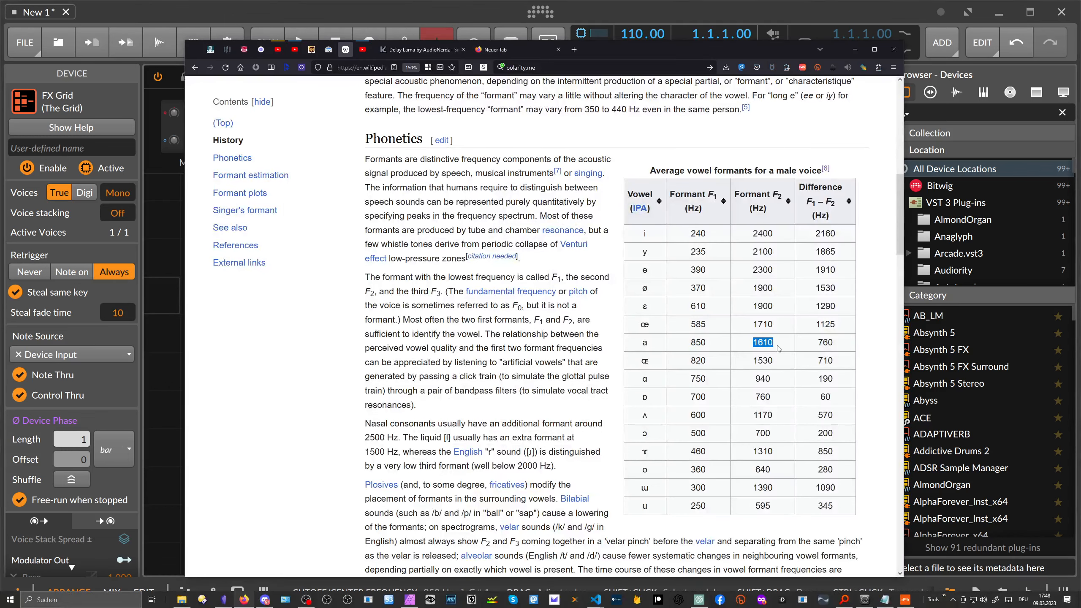
key(alt+Tab)
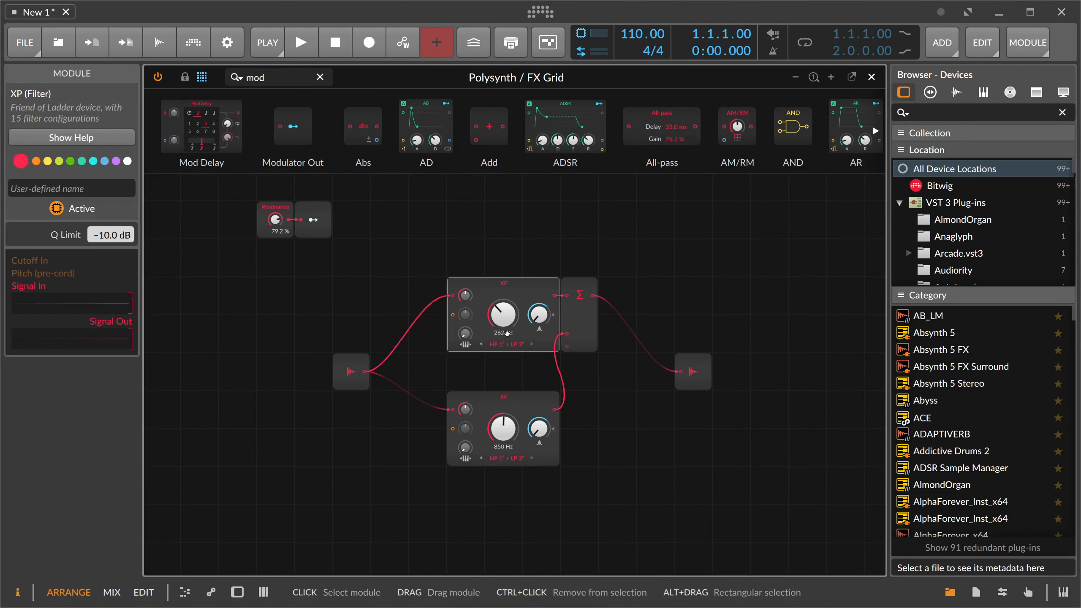
ctrl+click(502, 329)
text(1610)
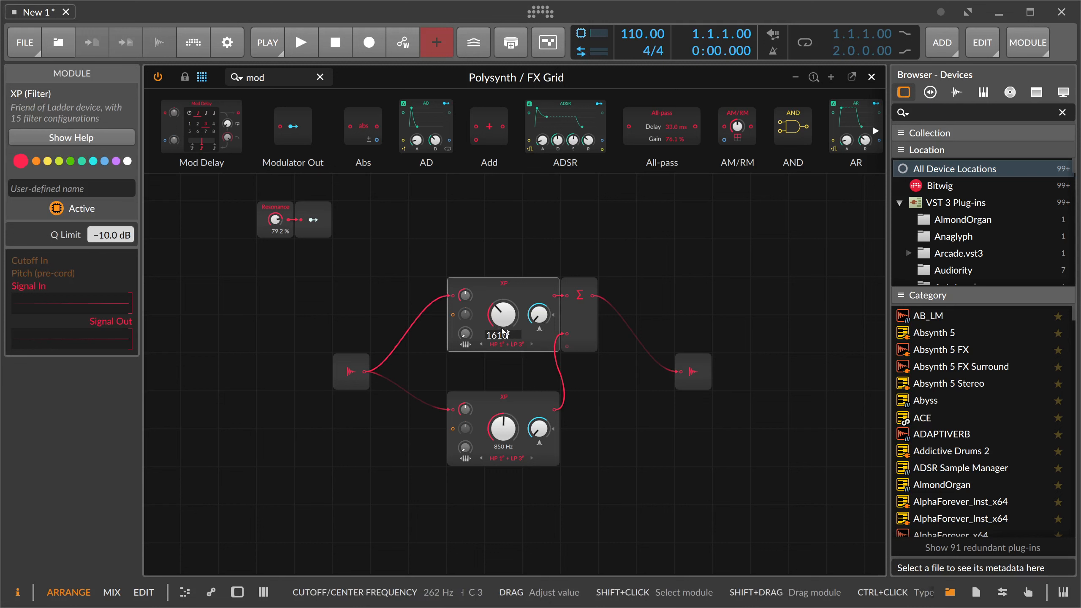
key(Return)
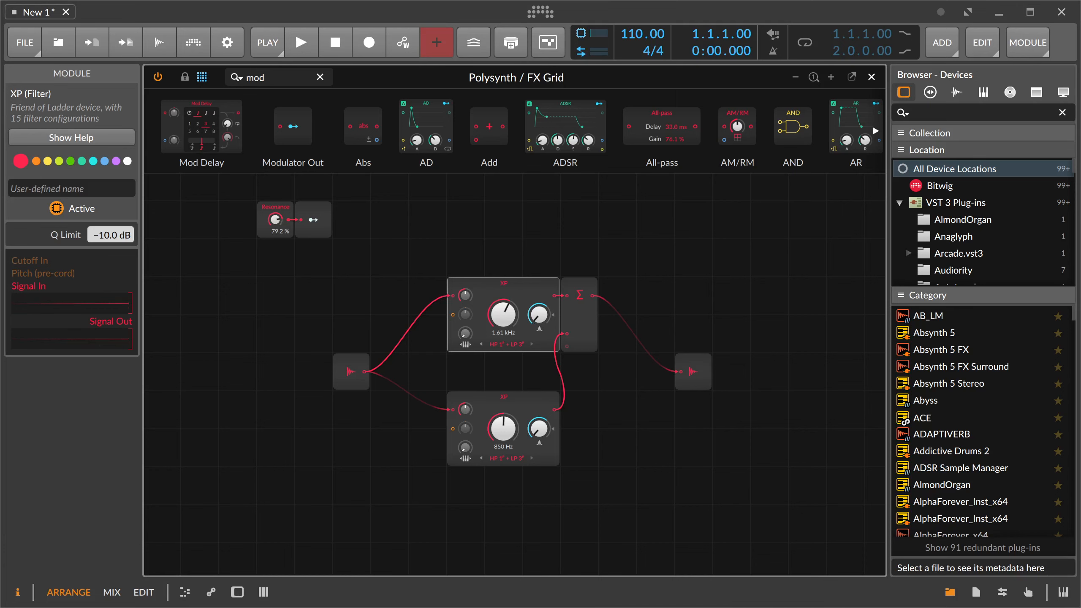
- Add a Vector-8 modulator to the first modulator slot of the FX Grid device
key(alt+Tab)
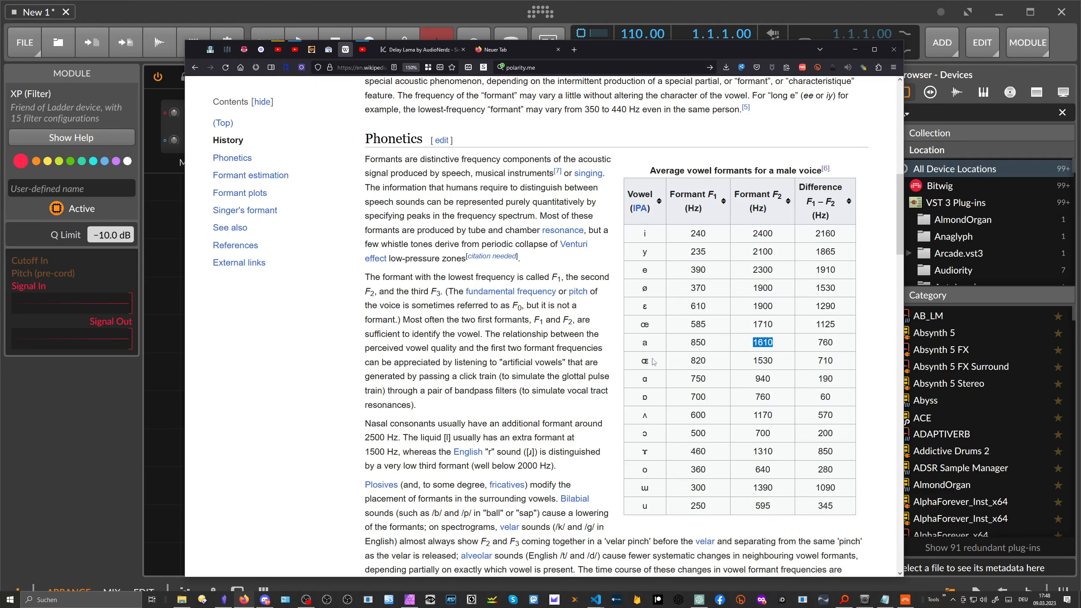
click(180, 265)
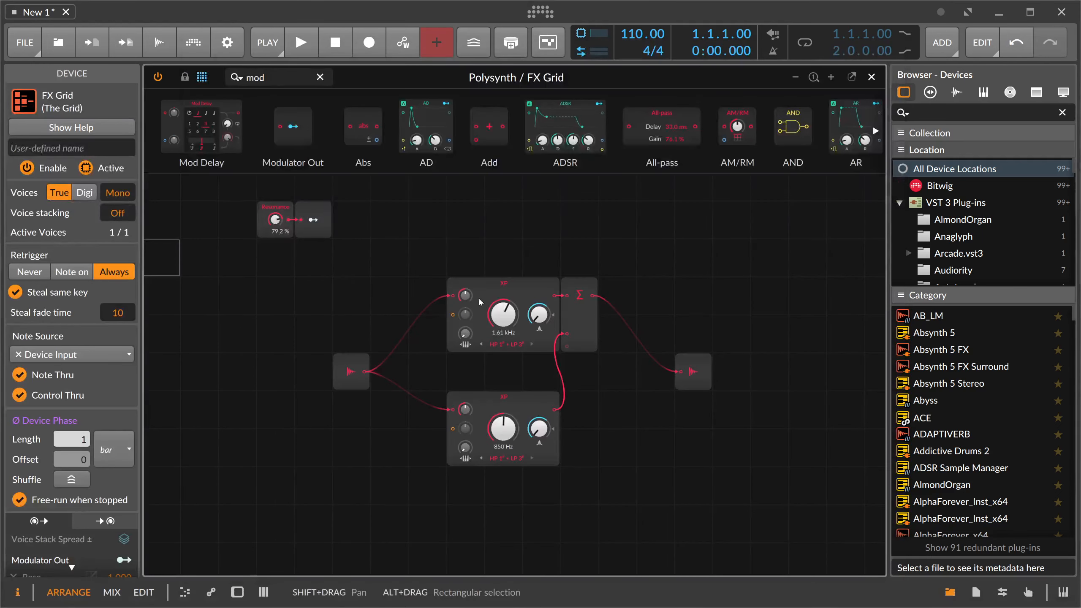
click(237, 592)
click(329, 412)
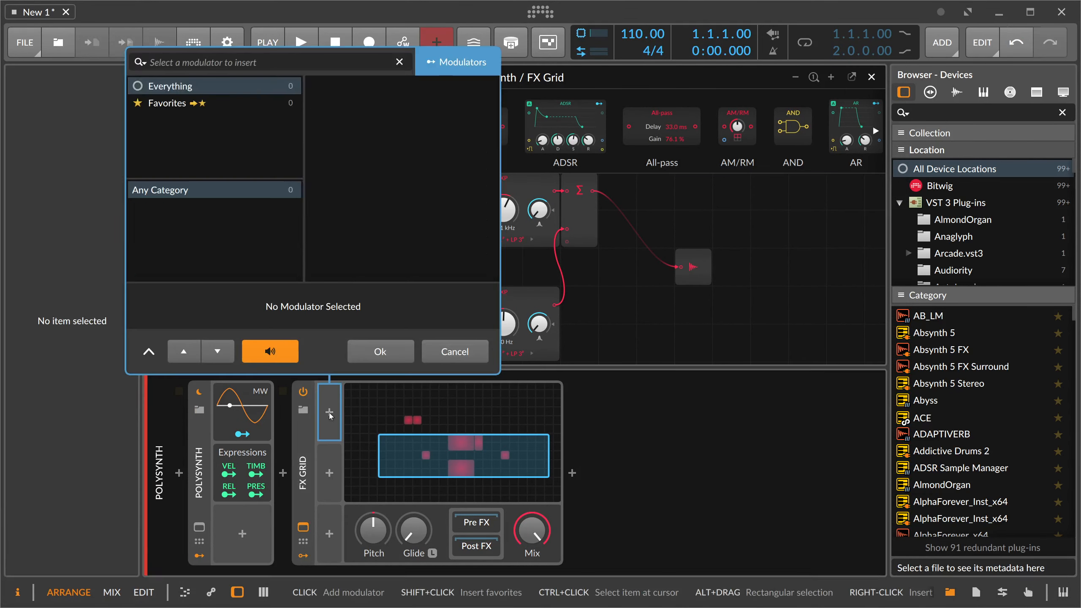
text(ve)
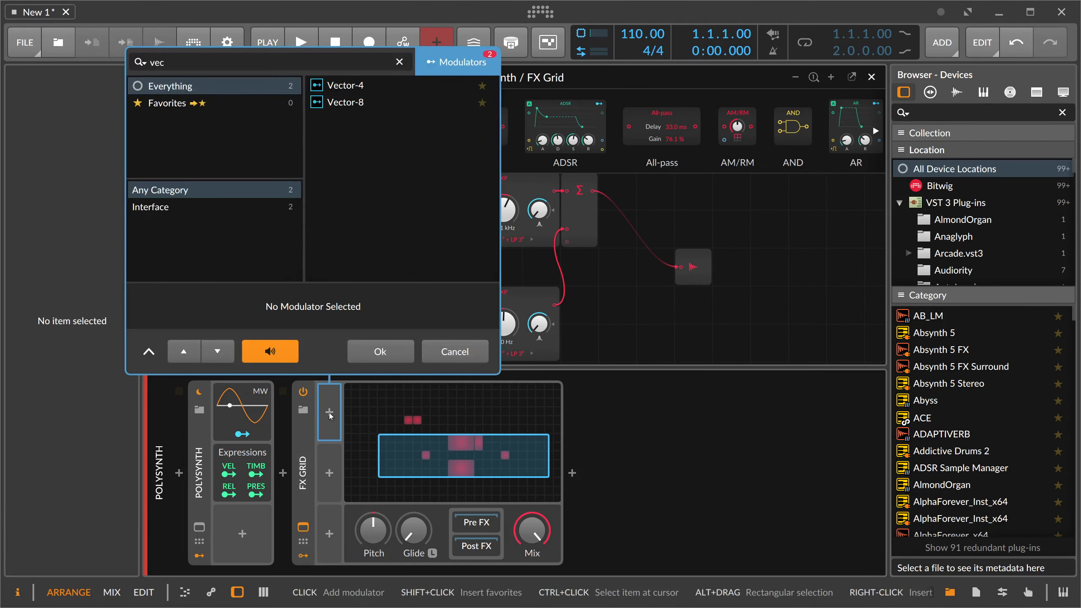
text(c)
key(Down)
key(Down)
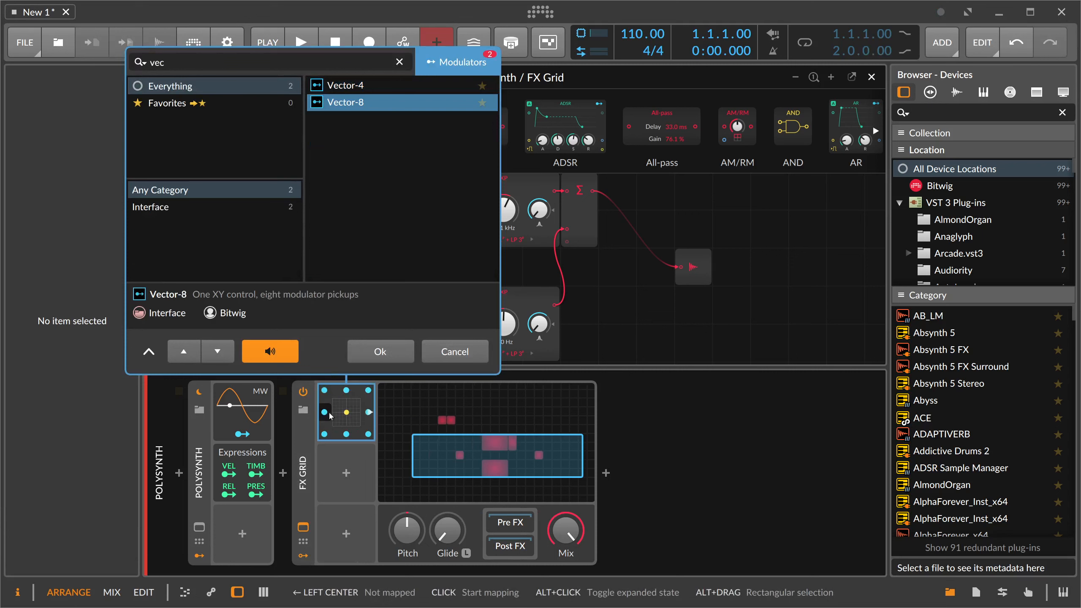
key(Up)
key(Down)
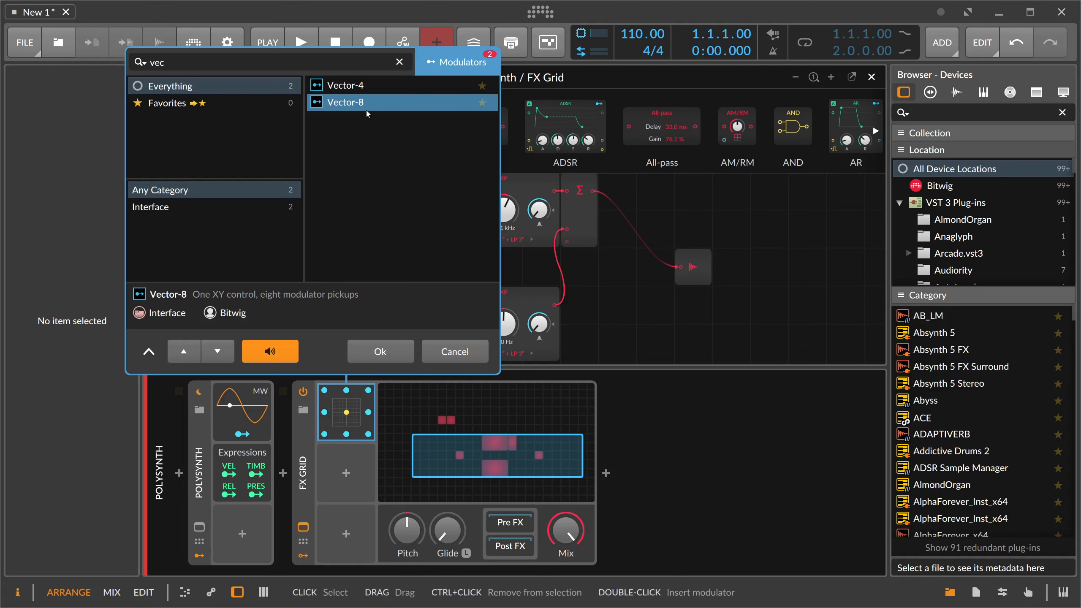
key(Return)
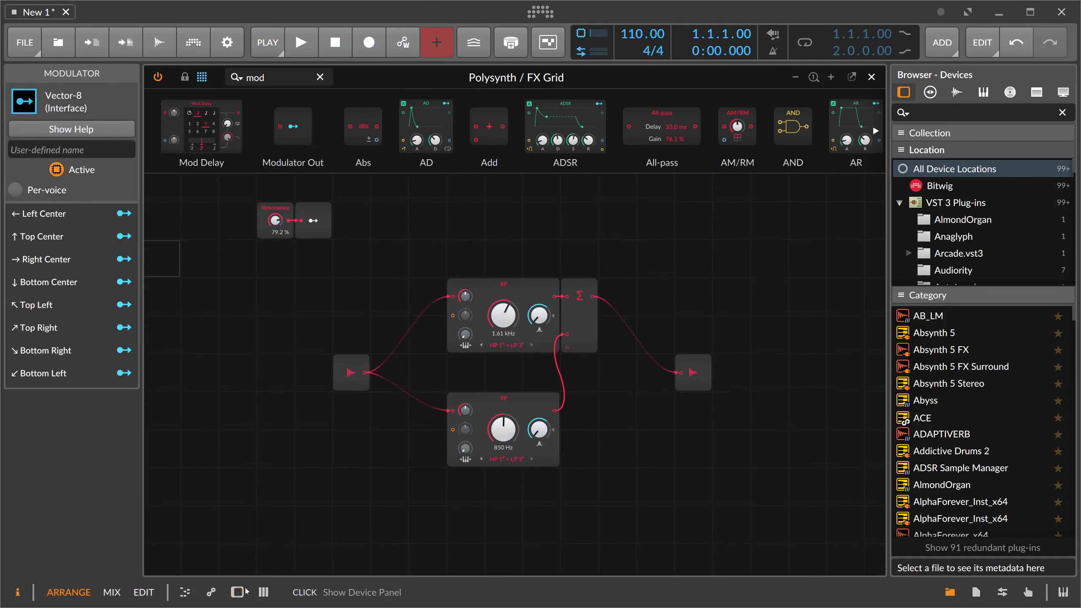
- Reset the cutoff of both XP filters to the default and switch both filters to the Band-pass 4 mode
double_click(502, 432)
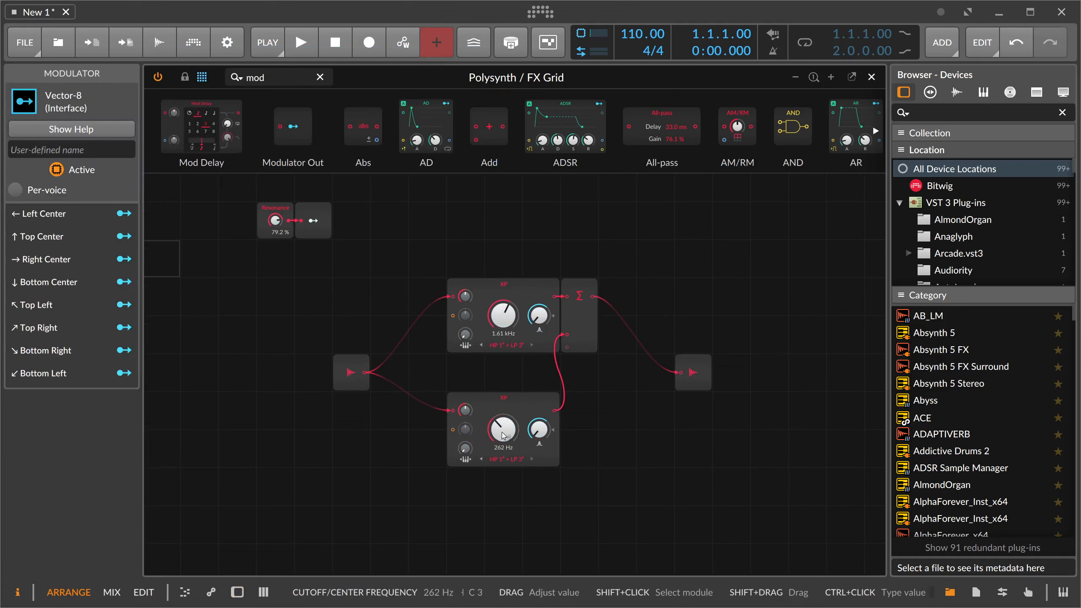
double_click(504, 320)
click(504, 344)
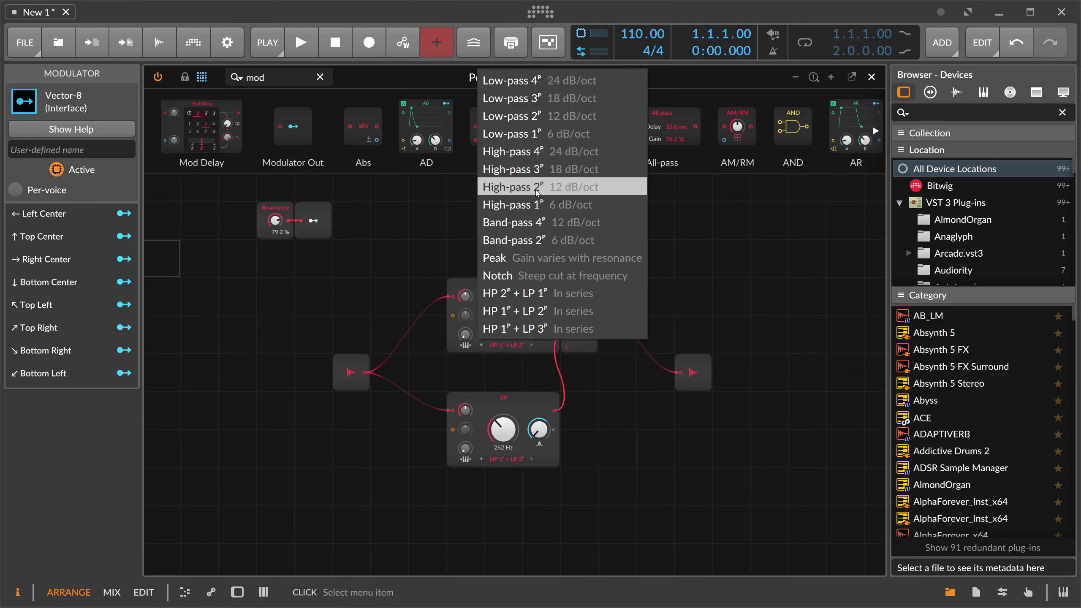
click(540, 222)
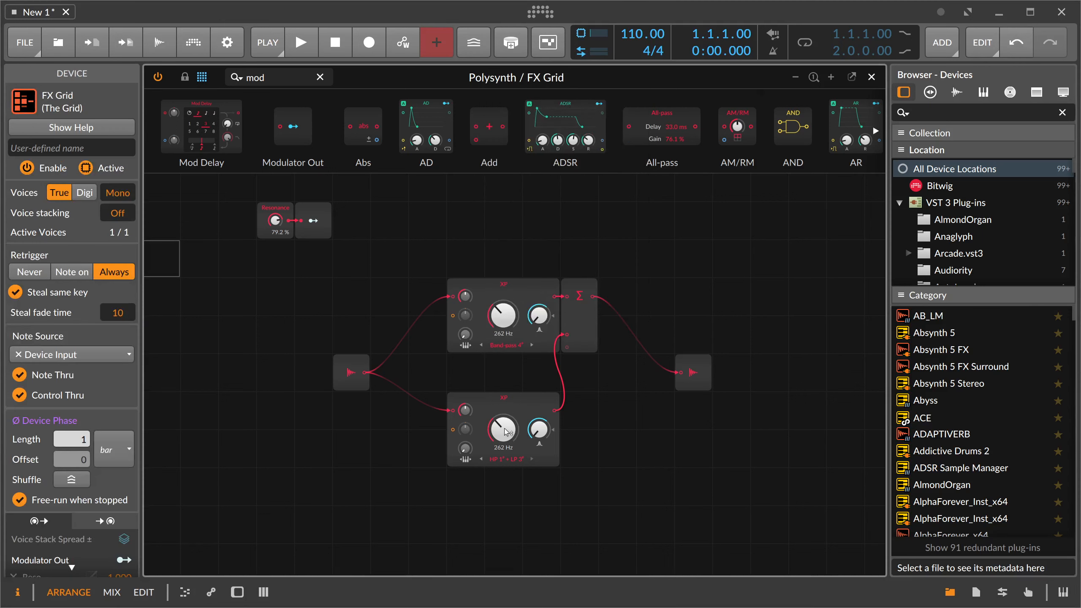
click(500, 459)
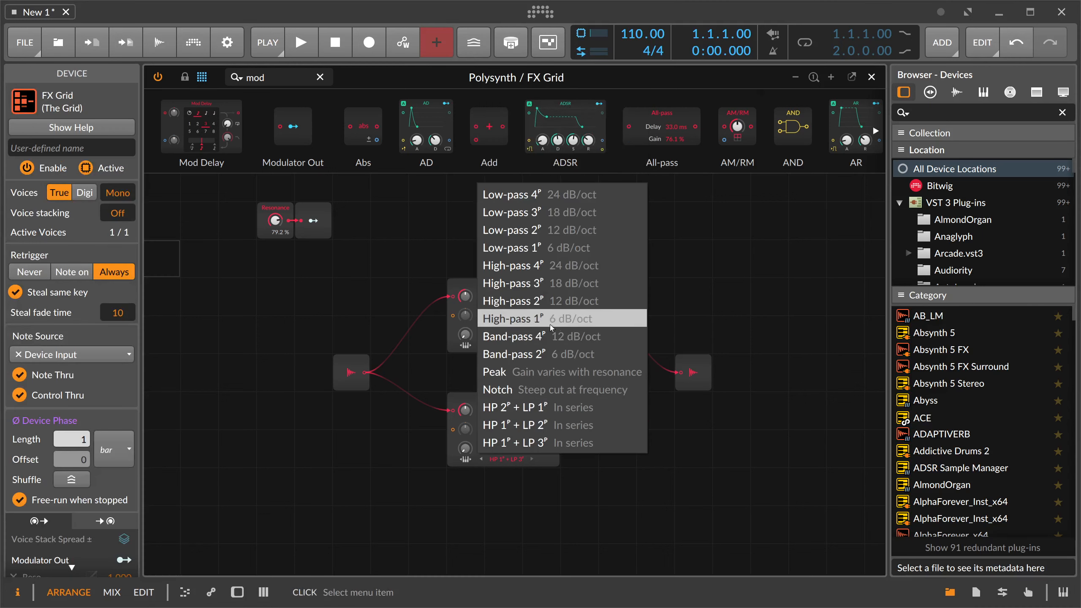
click(545, 336)
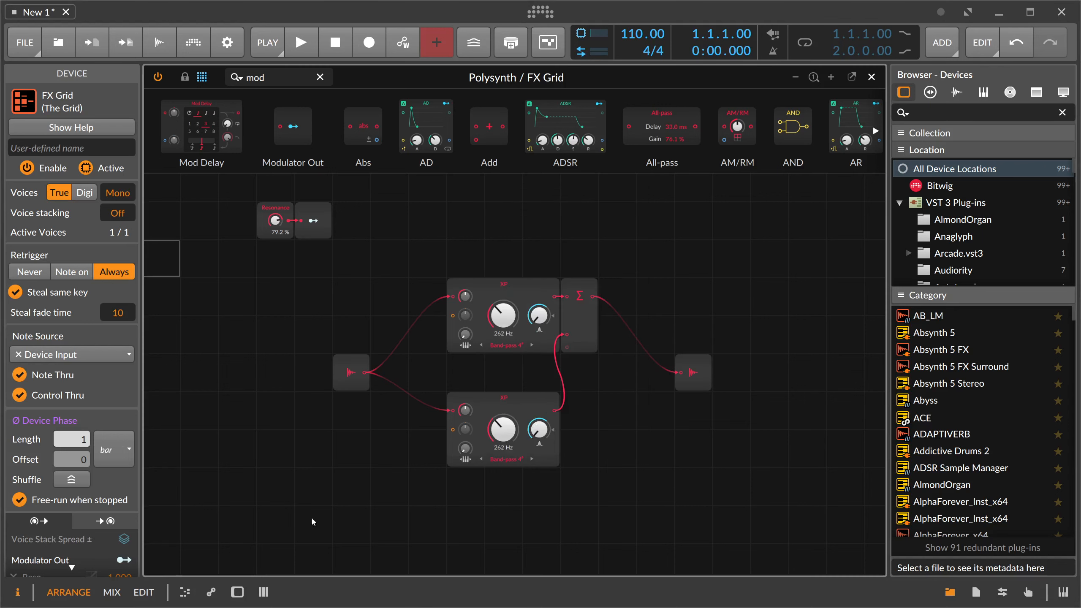
- Move the lower XP filter directly beneath the upper one and modulate its cutoff from the Vector-8's Top Left output
click(237, 592)
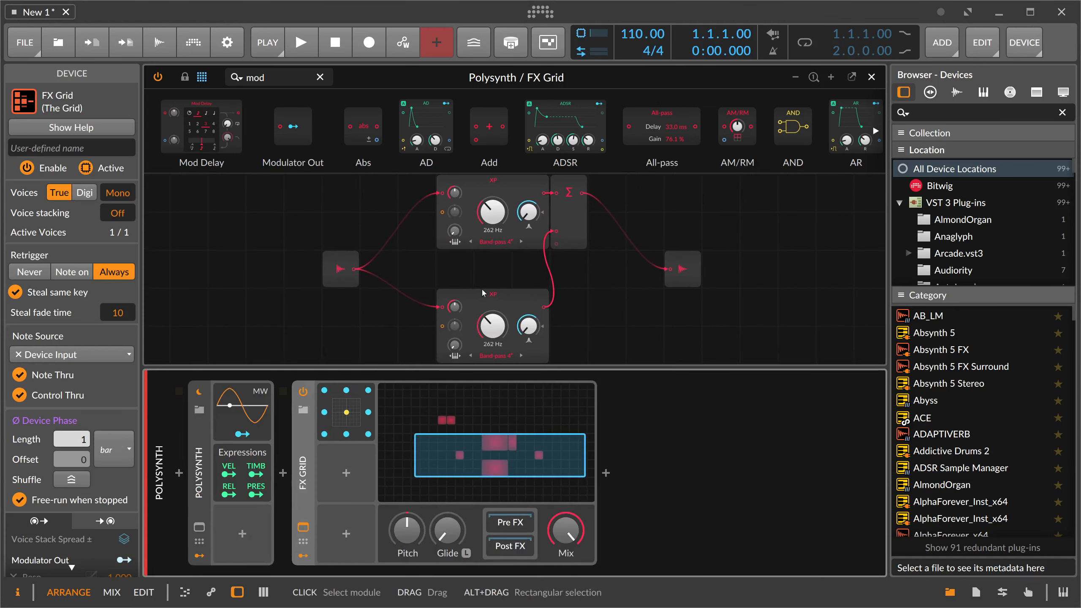
drag(481, 292, 481, 255)
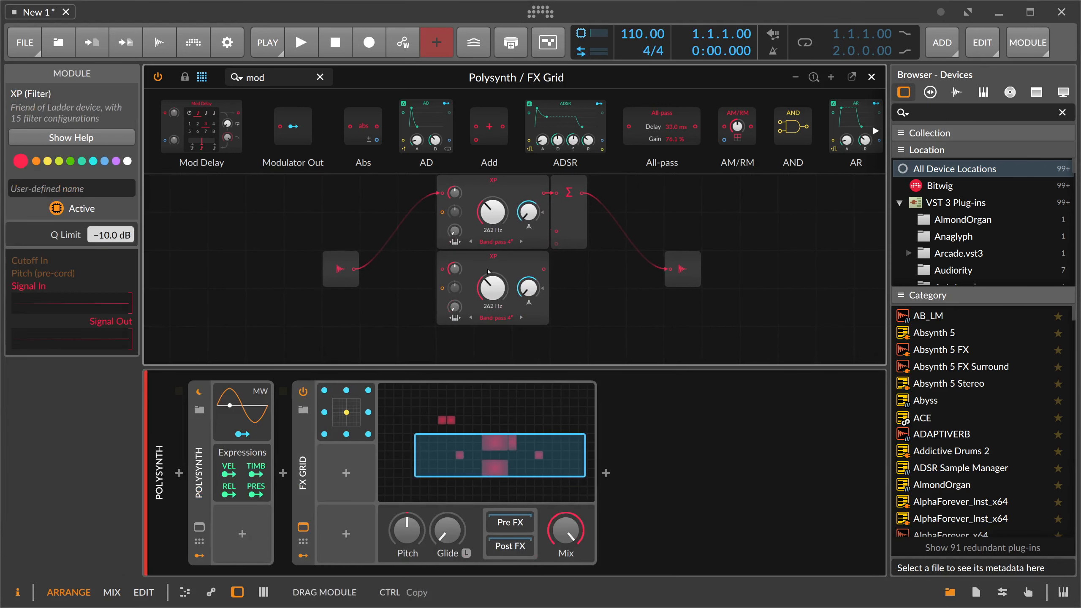
click(324, 390)
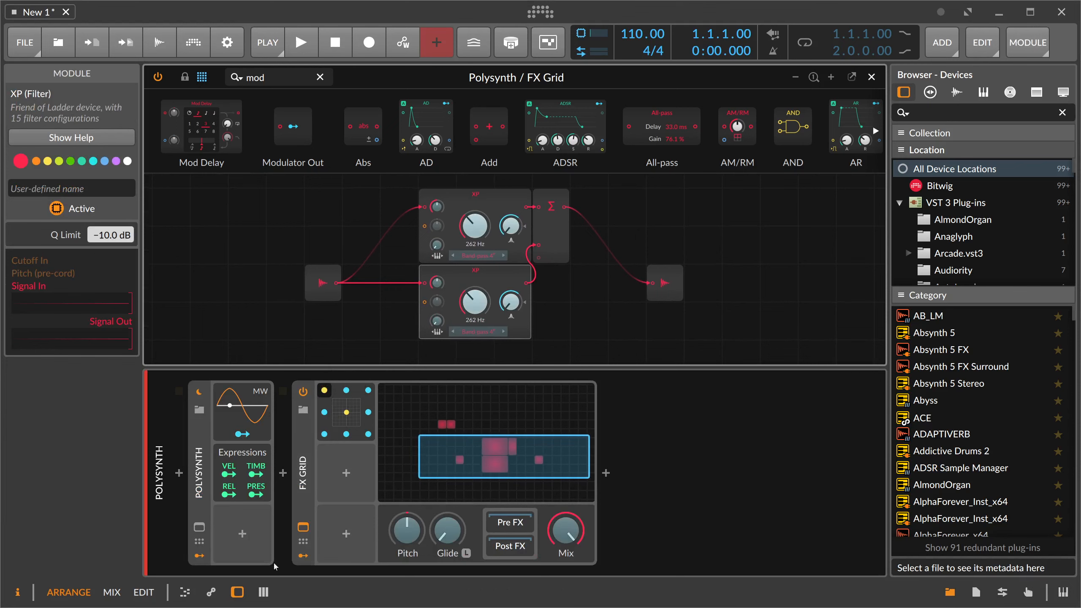
key(alt+Tab)
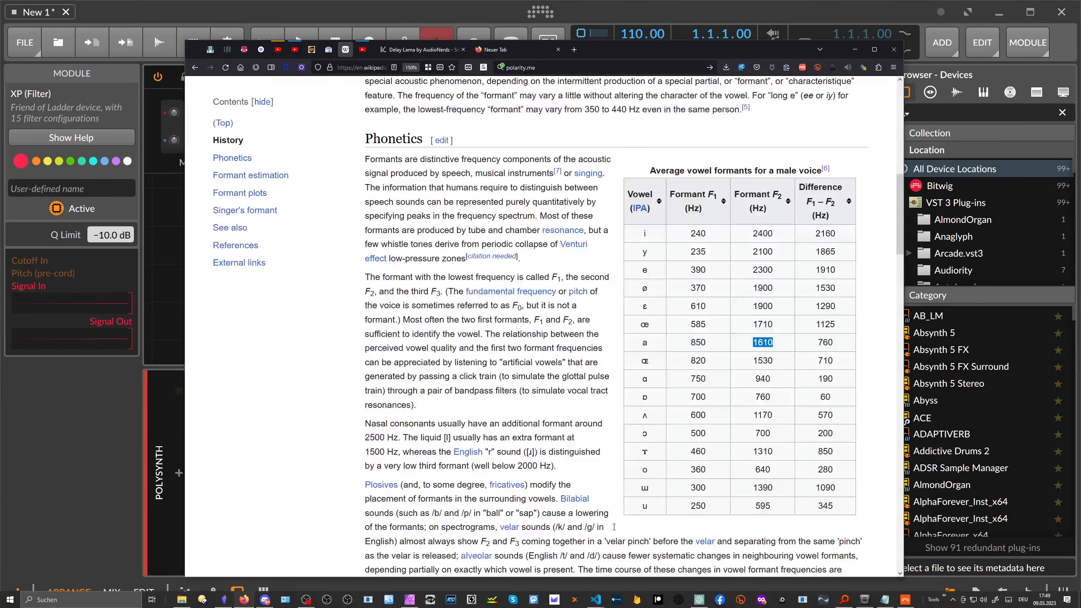
key(alt+Tab)
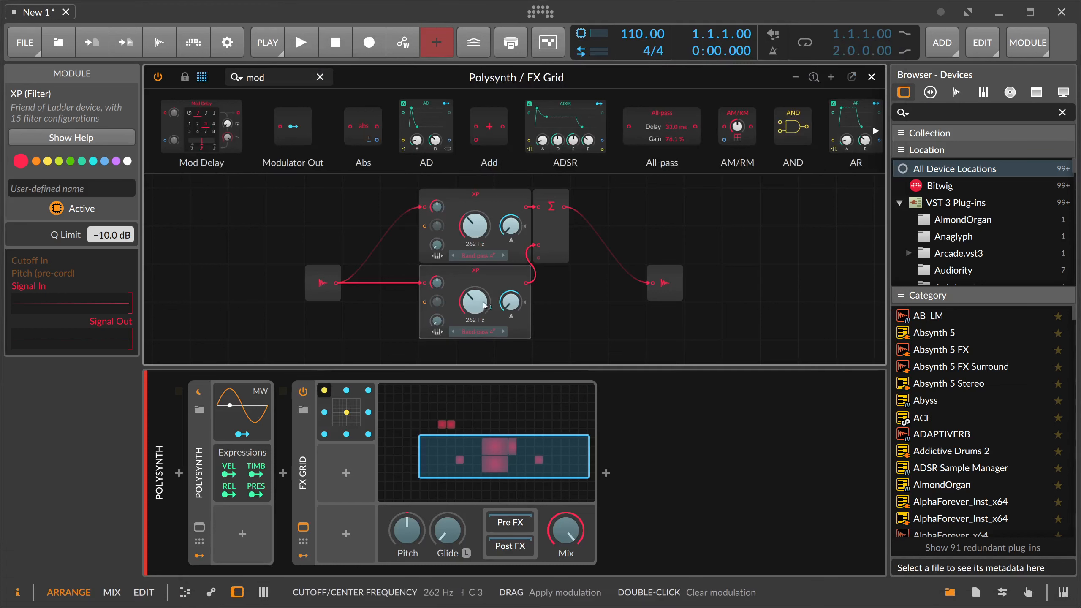
drag(474, 301, 477, 304)
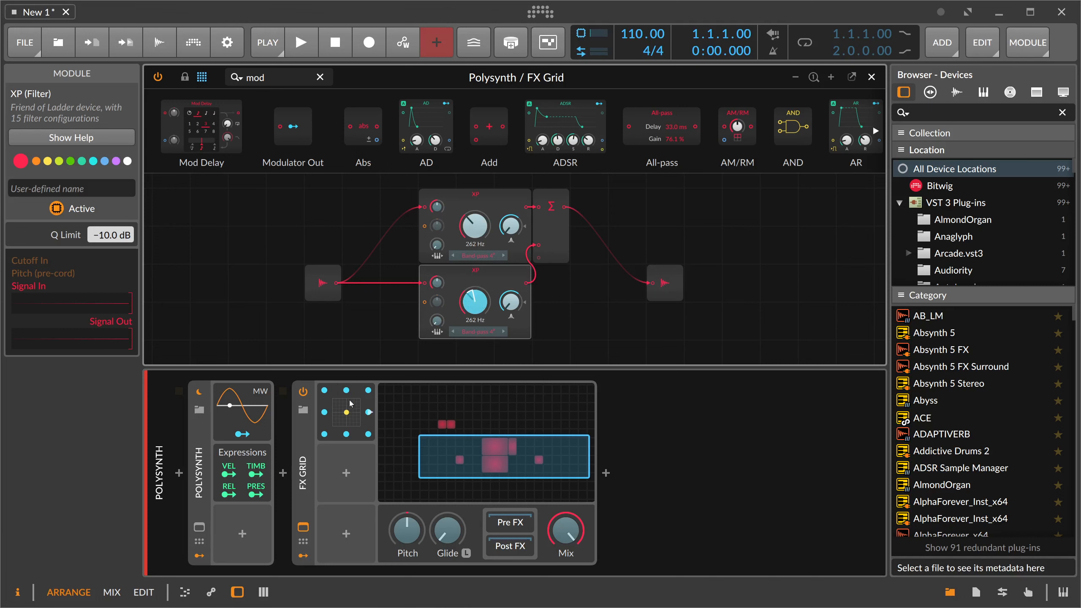
- Move the Vector-8 handle into its top-left corner and adjust the lower filter's cutoff modulation to reach about 850 Hz
drag(346, 412, 331, 397)
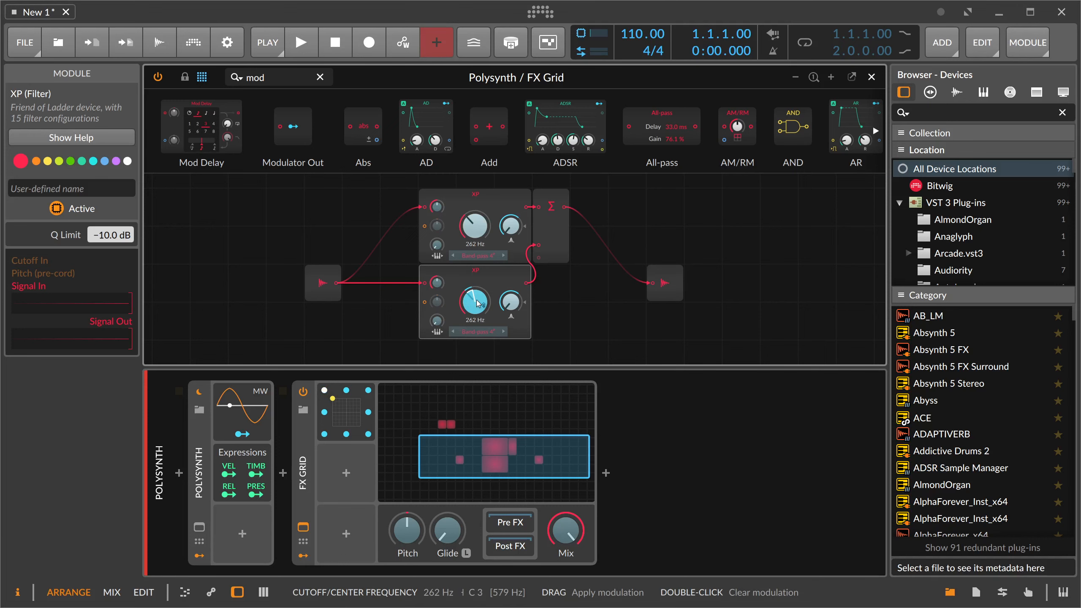
key(alt+Tab)
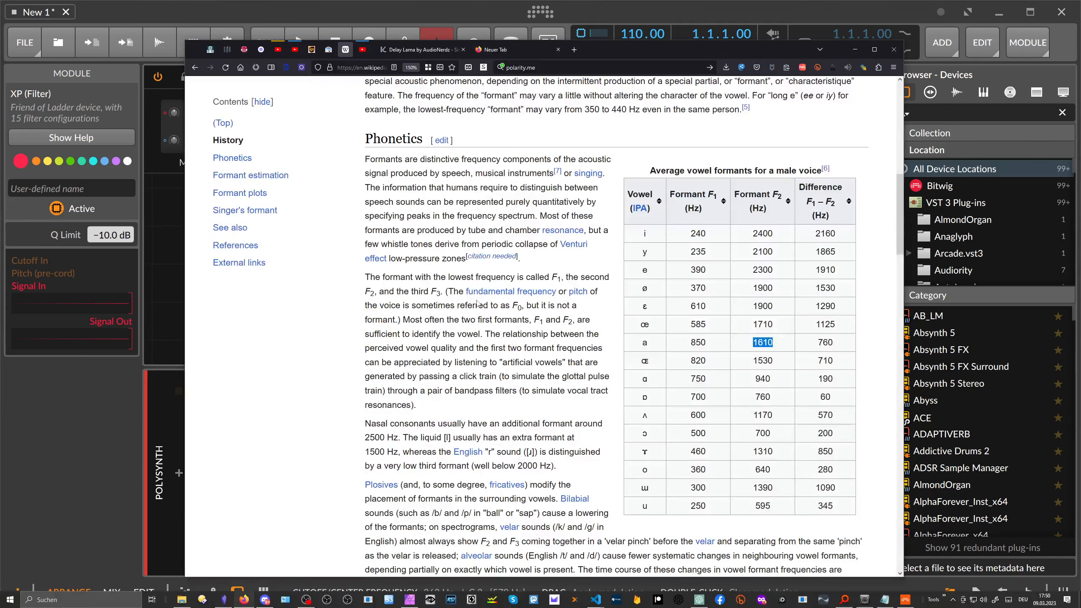
key(alt+Tab)
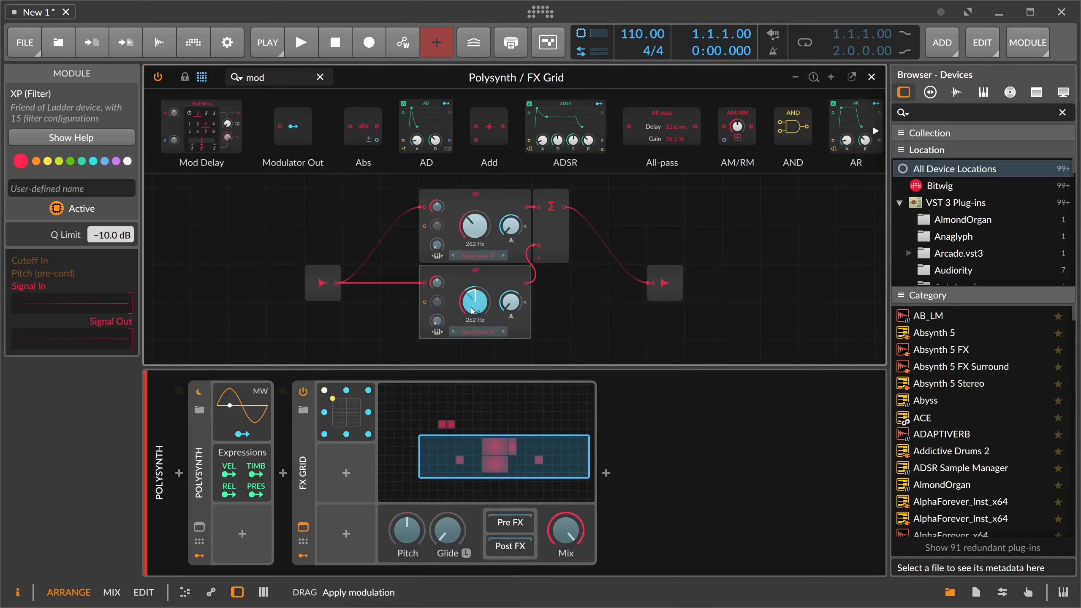
drag(471, 307, 472, 305)
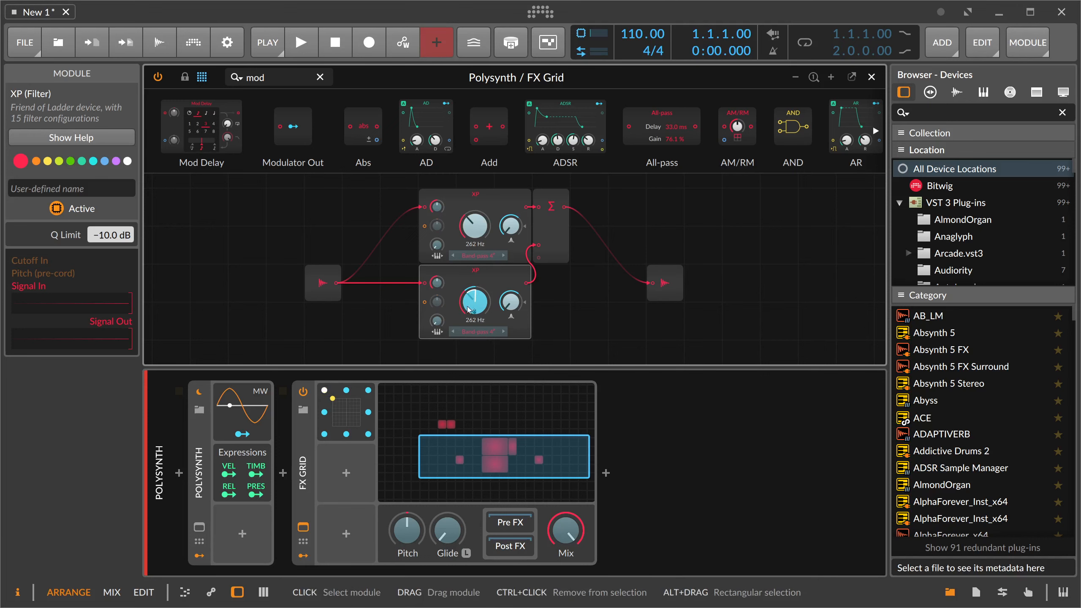
- Modulate the upper XP filter's cutoff from the Top Left output to about 1.6 kHz and return the Vector-8 handle to the centre
key(alt+Tab)
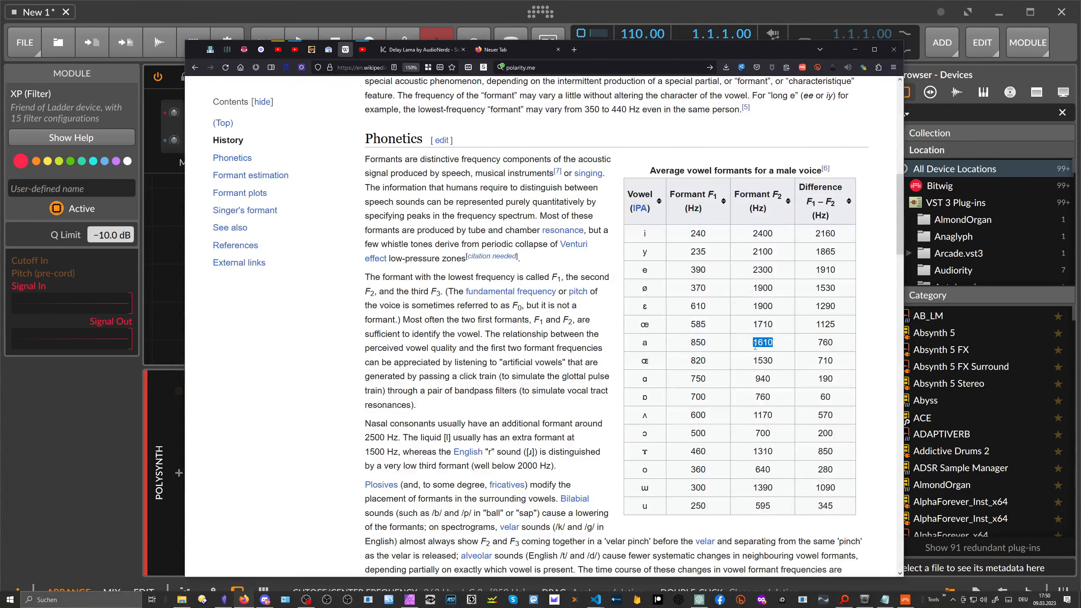
key(alt+Tab)
mouse_move(474, 228)
mouse_down()
mouse_move(474, 204)
mouse_move(470, 236)
mouse_up()
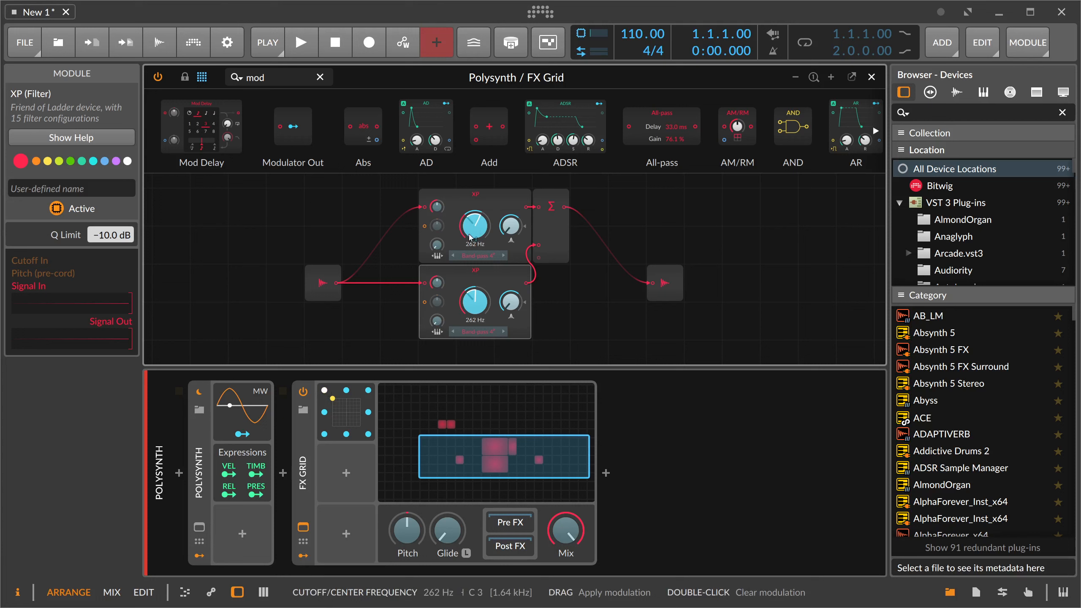
click(469, 235)
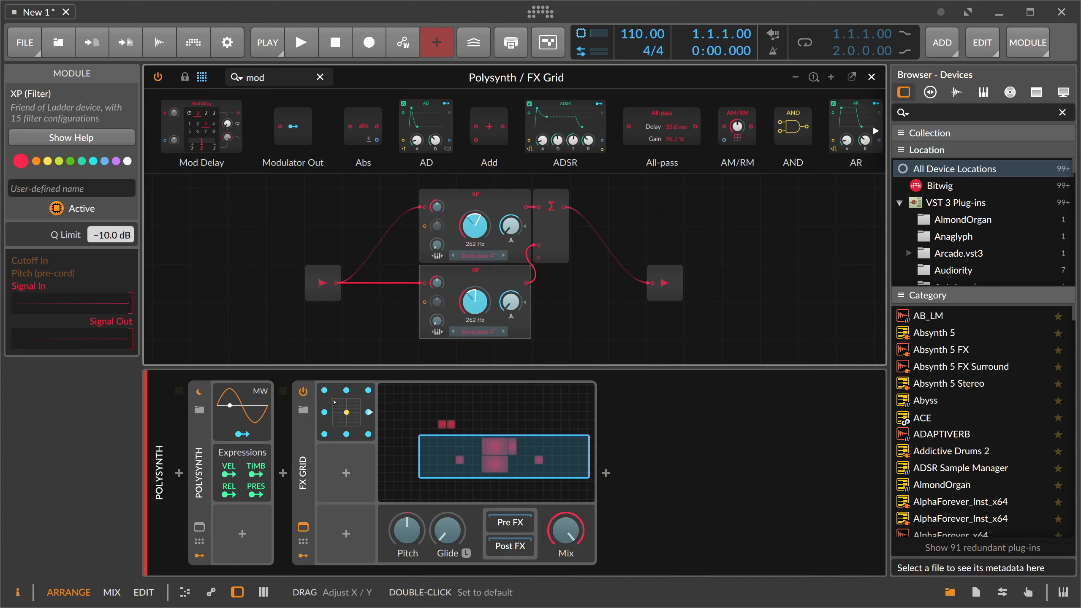
drag(334, 401, 347, 414)
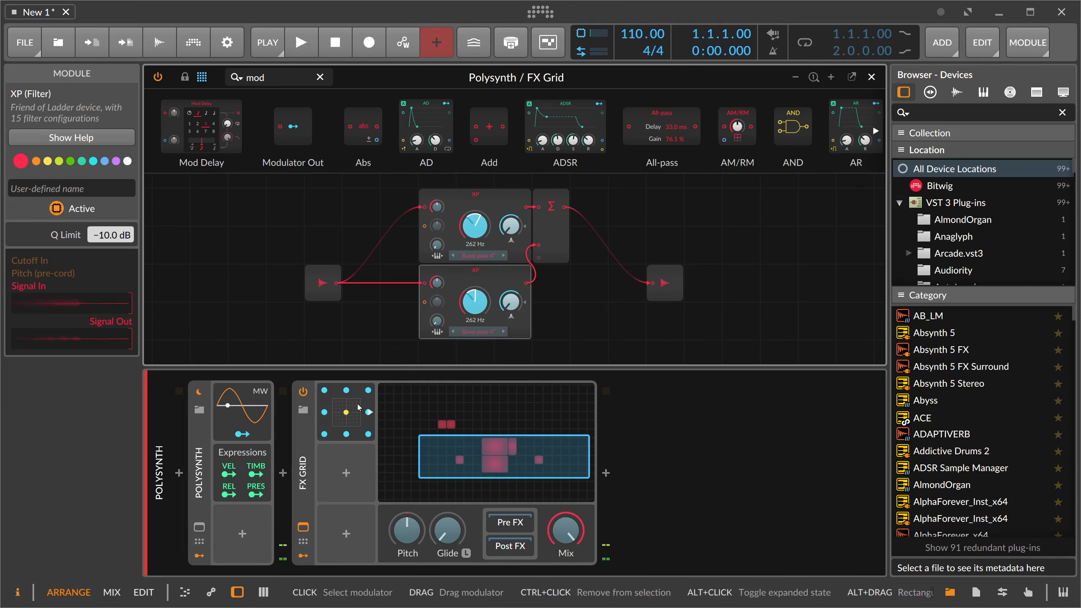
- Modulate the lower XP filter's cutoff from the Vector-8's Top Right output to about 390 Hz, the first formant of vowel e
click(368, 390)
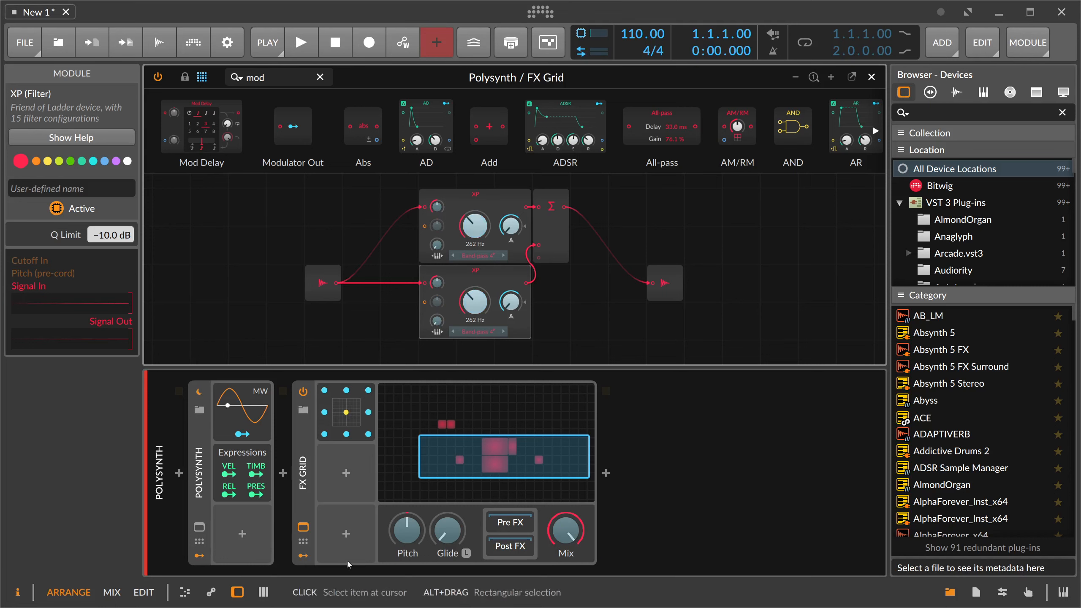
key(alt+Tab)
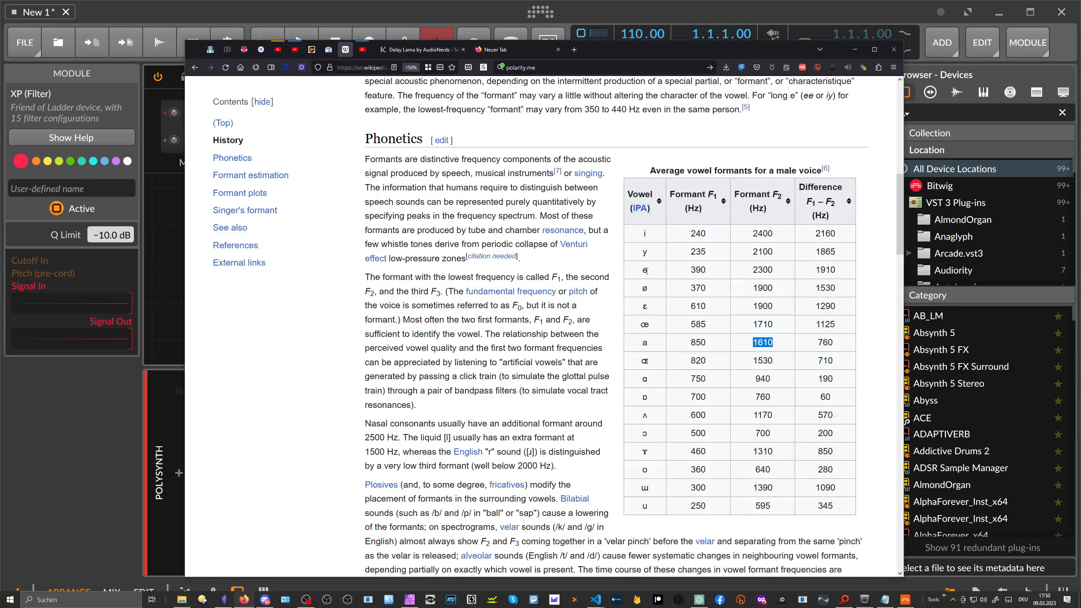
double_click(698, 270)
key(alt+Tab)
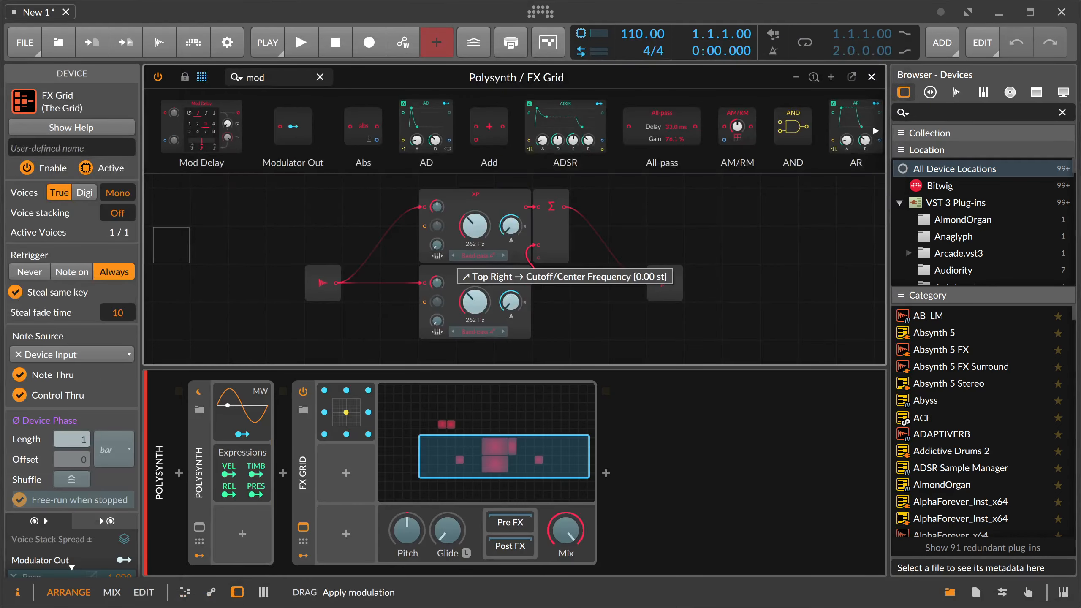
drag(475, 298, 474, 306)
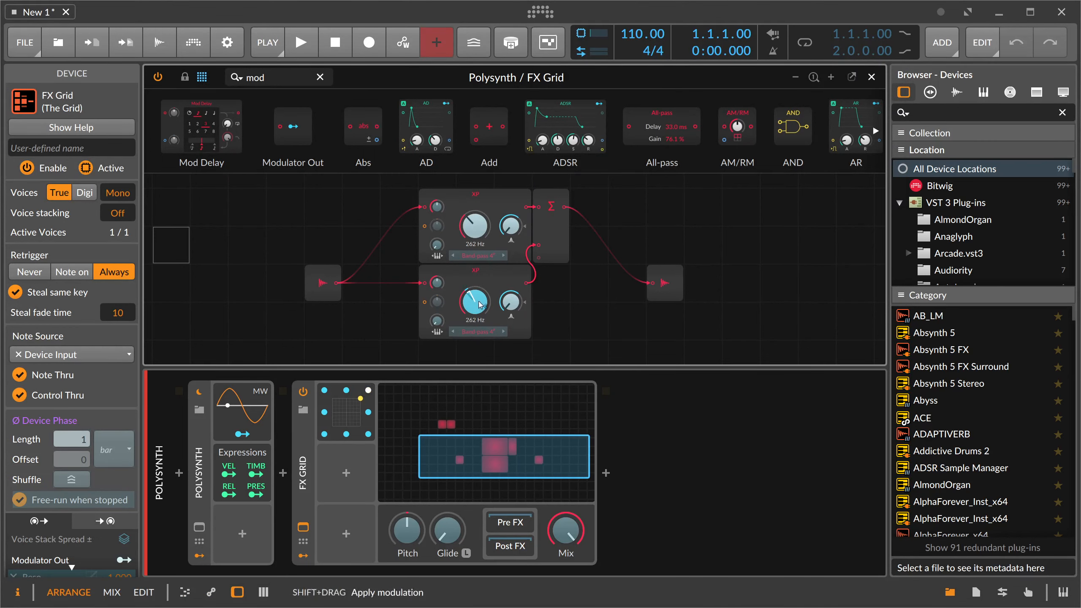
- Modulate the upper XP filter's cutoff from the Top Right output to about 2300 Hz, vowel e's second formant, and end the mapping
key(alt+Tab)
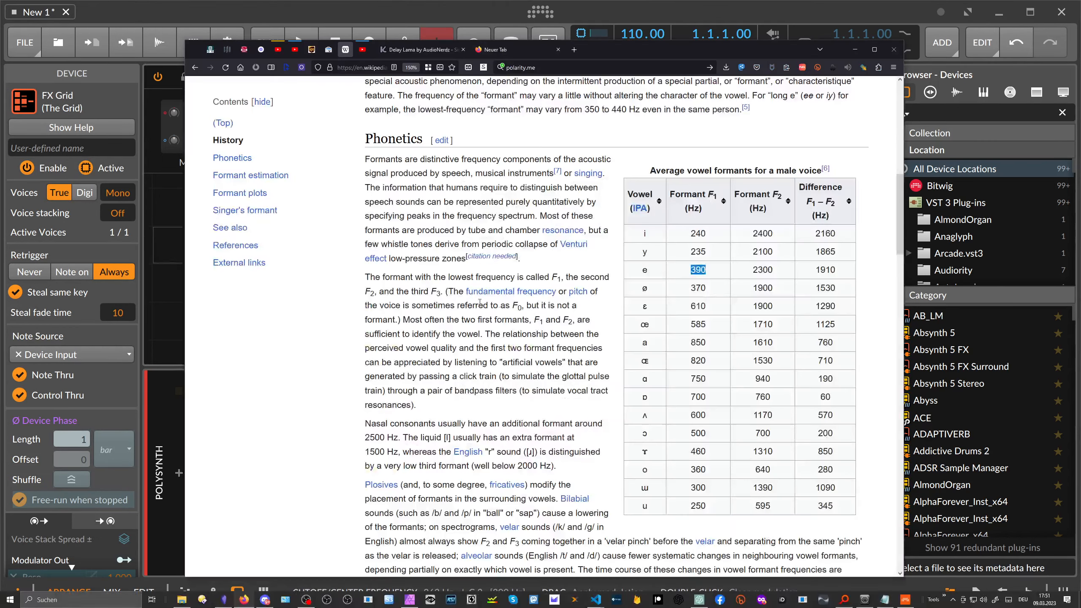
drag(752, 270, 769, 270)
key(alt+Tab)
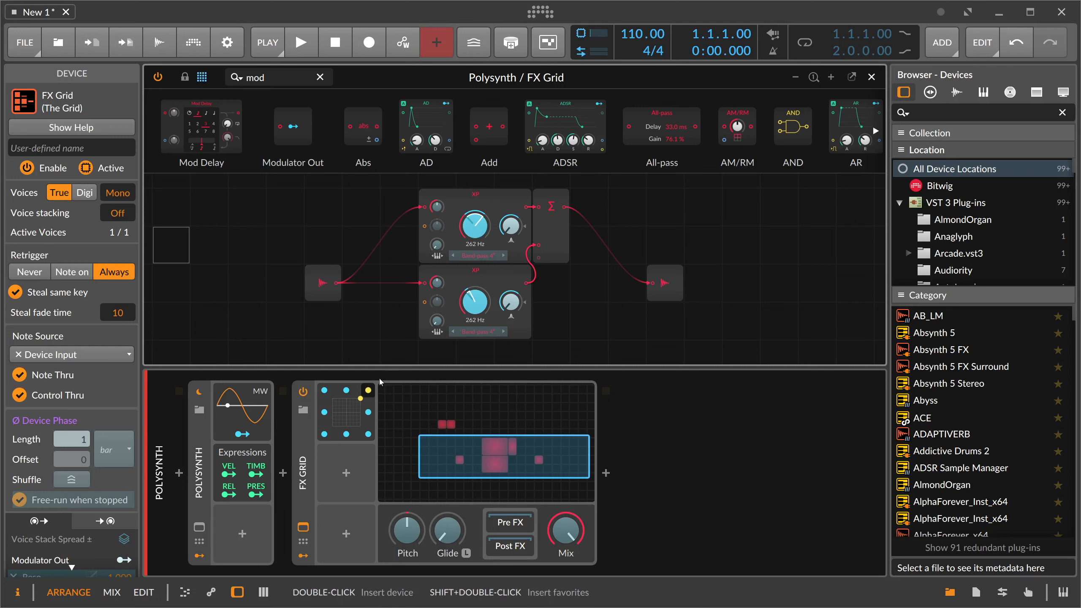
click(369, 393)
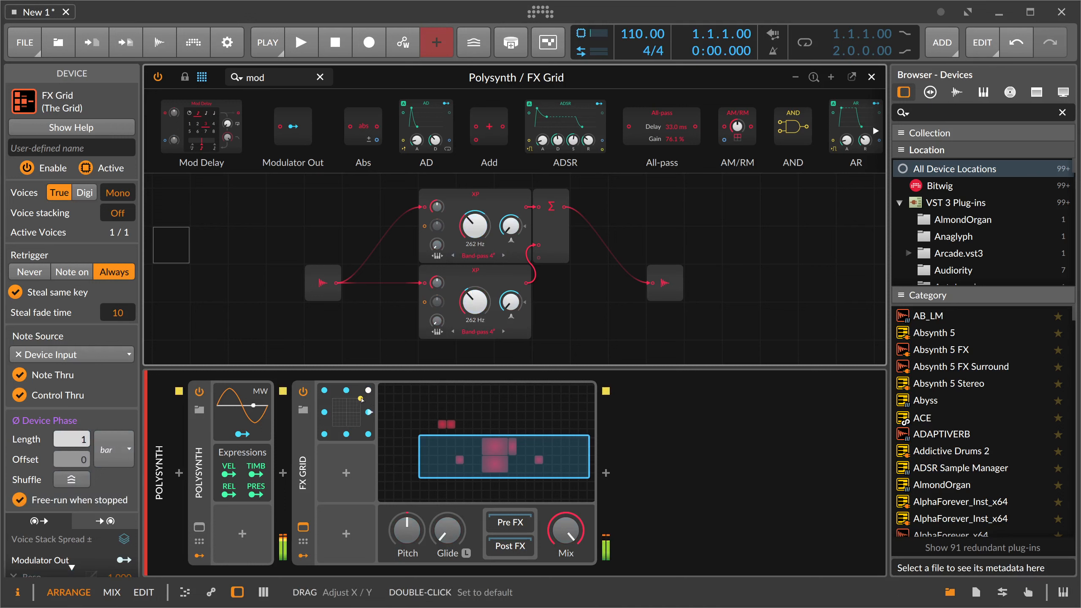
- Move the Vector-8 handle into its bottom-left corner and modulate the lower filter's cutoff from Bottom Left to vowel u's 250 Hz
drag(357, 402, 323, 442)
click(324, 435)
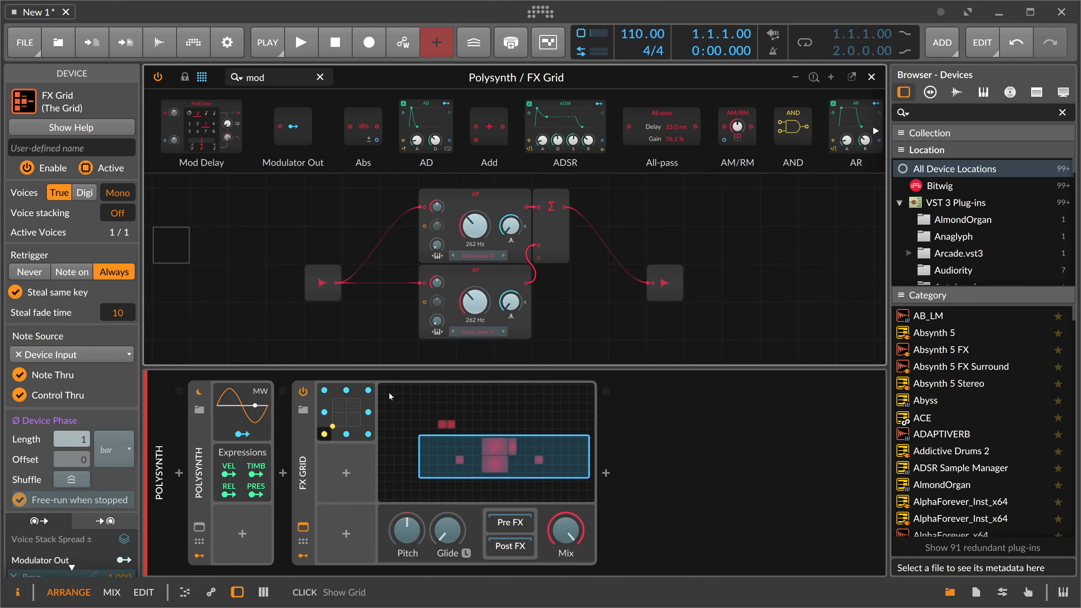
key(alt+Tab)
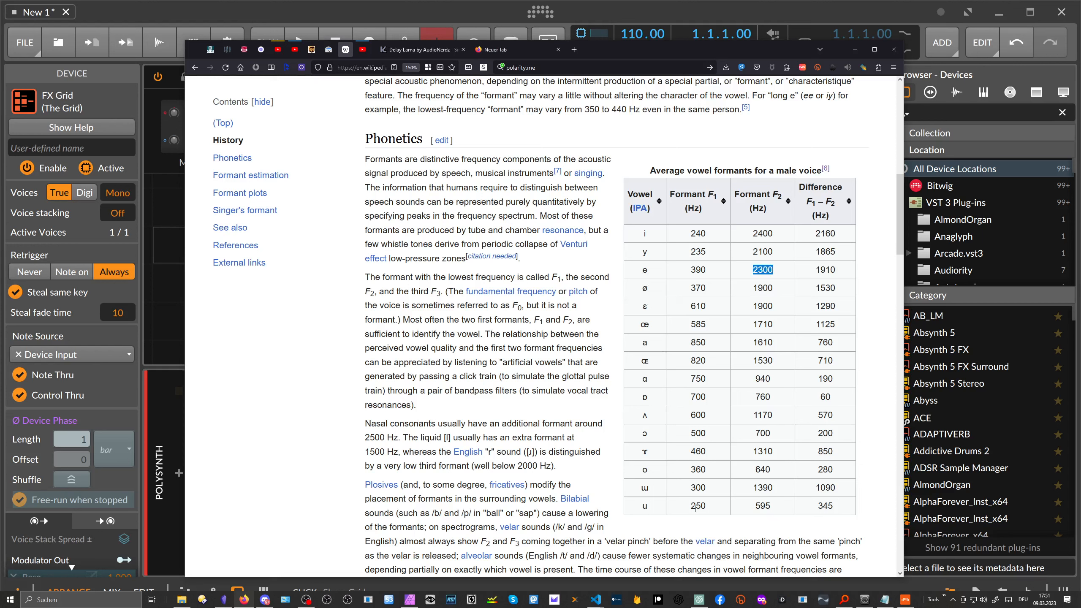
drag(690, 506, 697, 506)
key(alt+Tab)
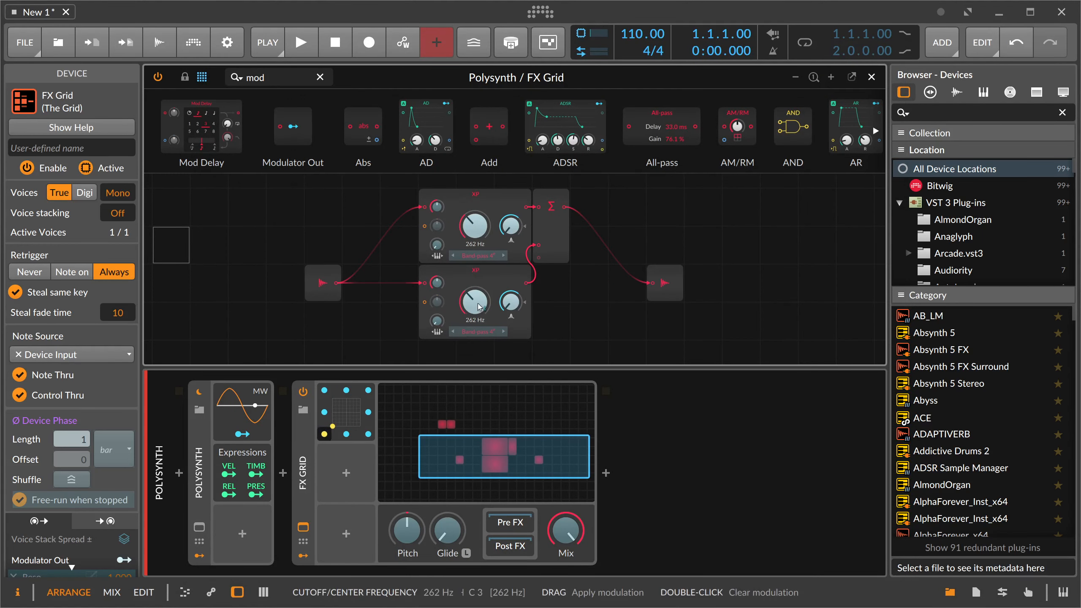
drag(478, 302, 477, 303)
- Modulate the upper XP filter's cutoff from the Bottom Left output to about 595 Hz, the second formant of vowel u
key(alt+Tab)
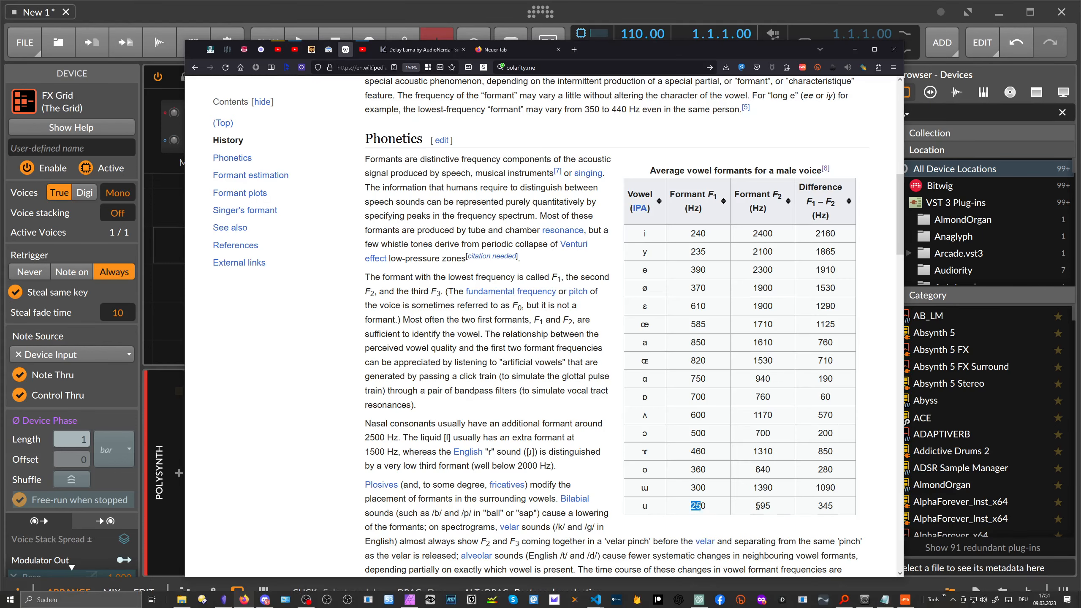
double_click(757, 505)
key(alt+Tab)
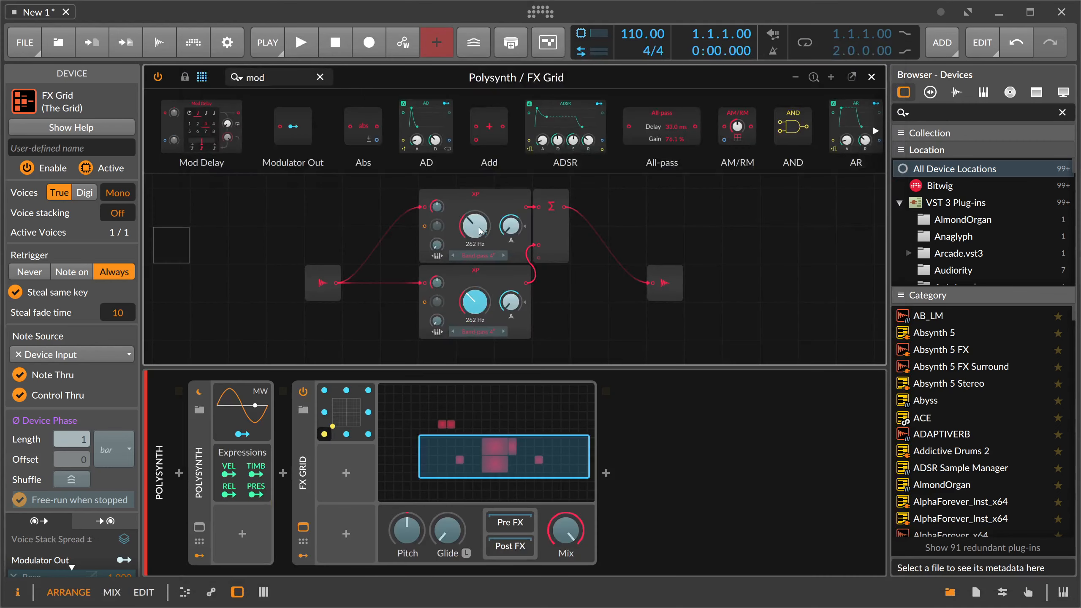
drag(478, 232, 475, 241)
click(475, 241)
click(474, 241)
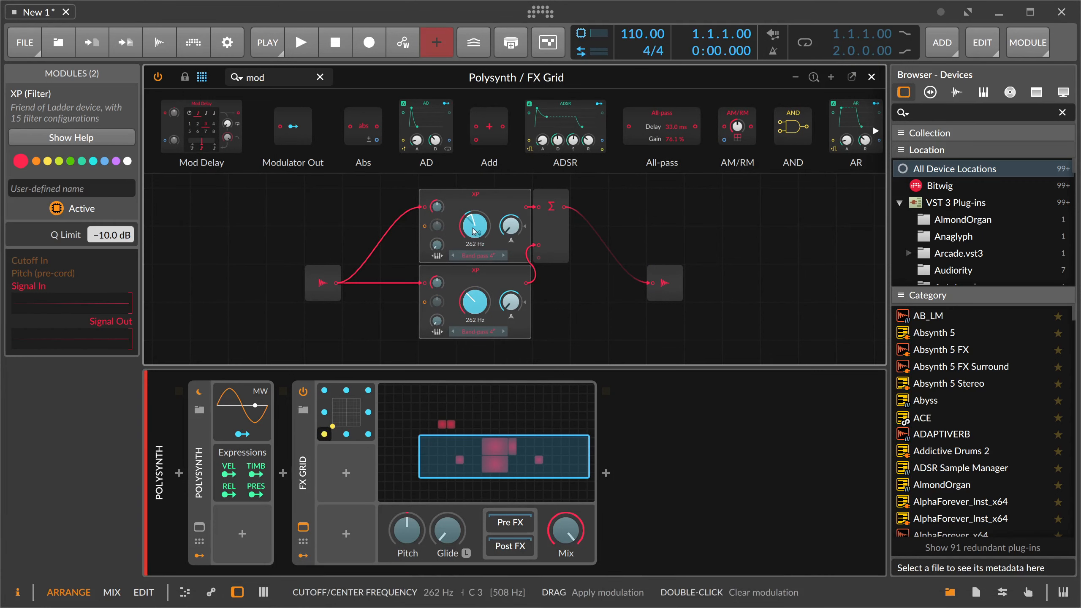
drag(474, 231, 474, 230)
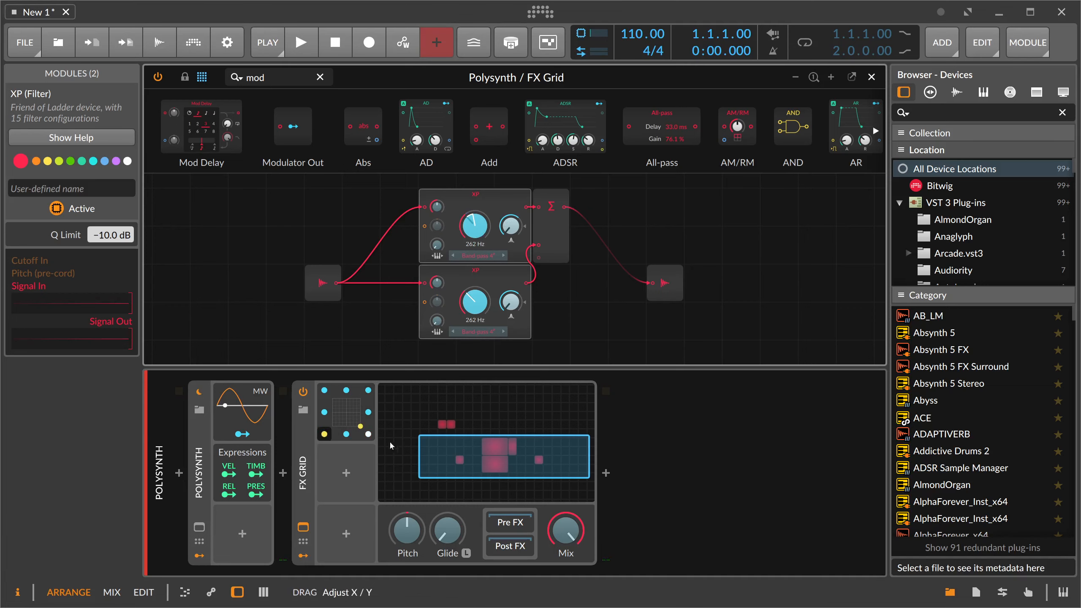
- Modulate the lower XP filter's cutoff from the Vector-8's Bottom Right output to about 240 Hz, the first formant of vowel i
key(alt+Tab)
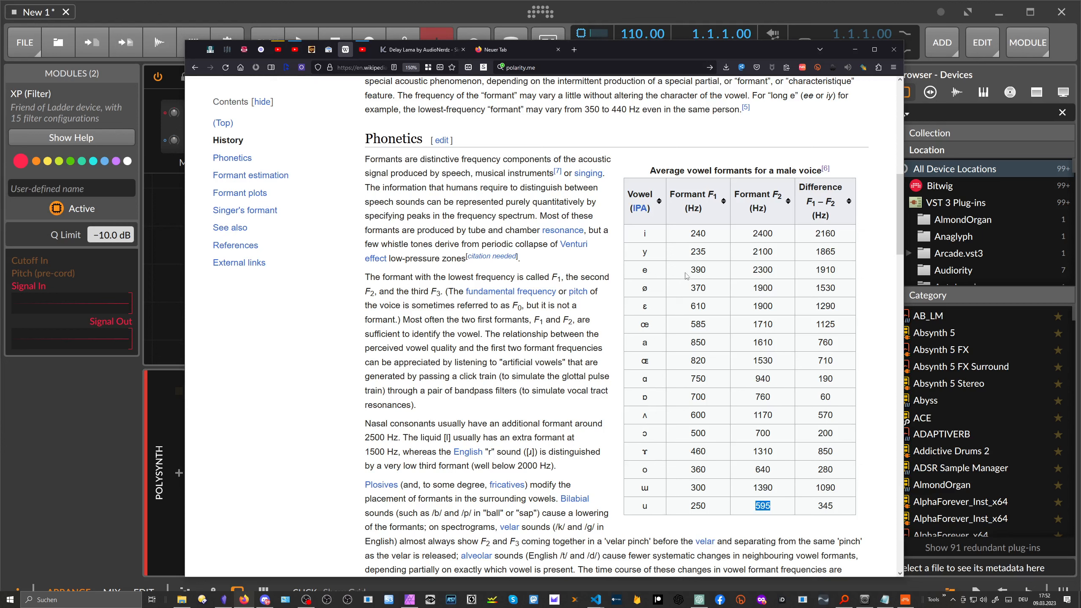
click(692, 236)
key(alt+Tab)
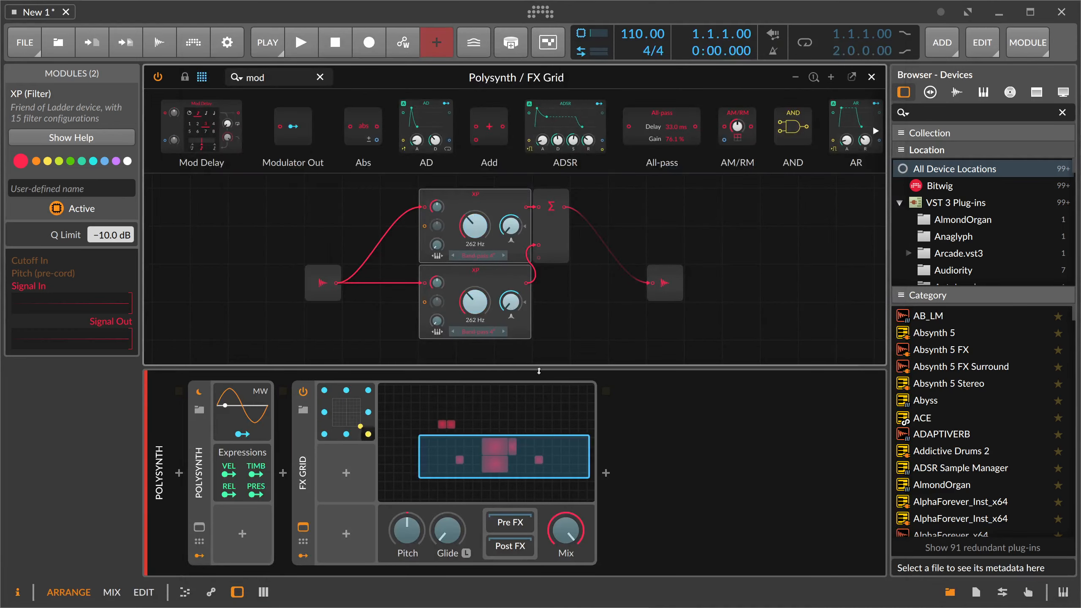
key(alt+Tab)
key(alt+Tab)
mouse_move(485, 308)
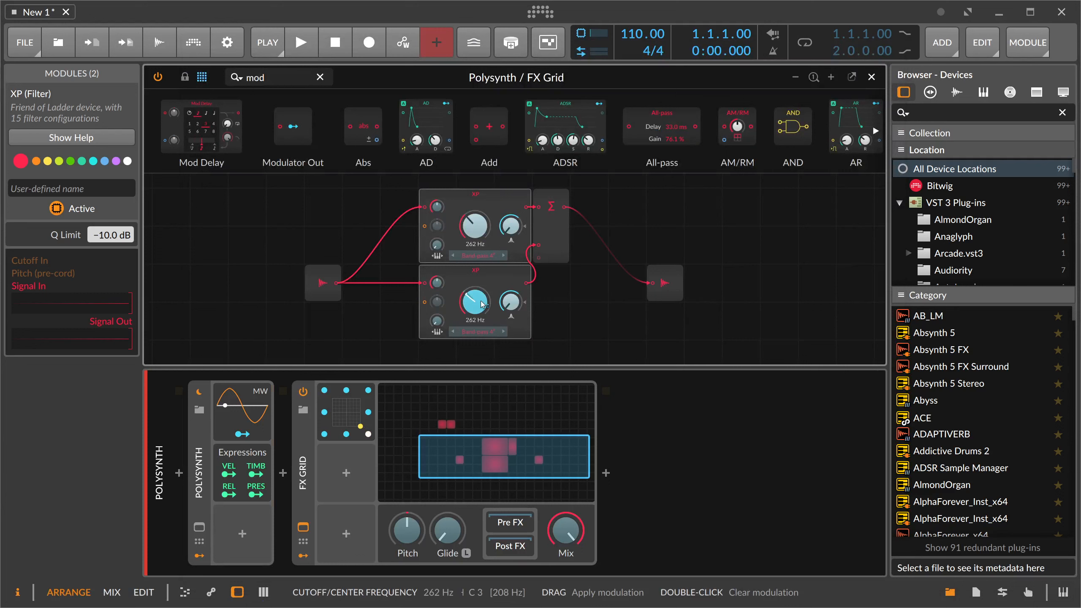
drag(480, 302, 470, 303)
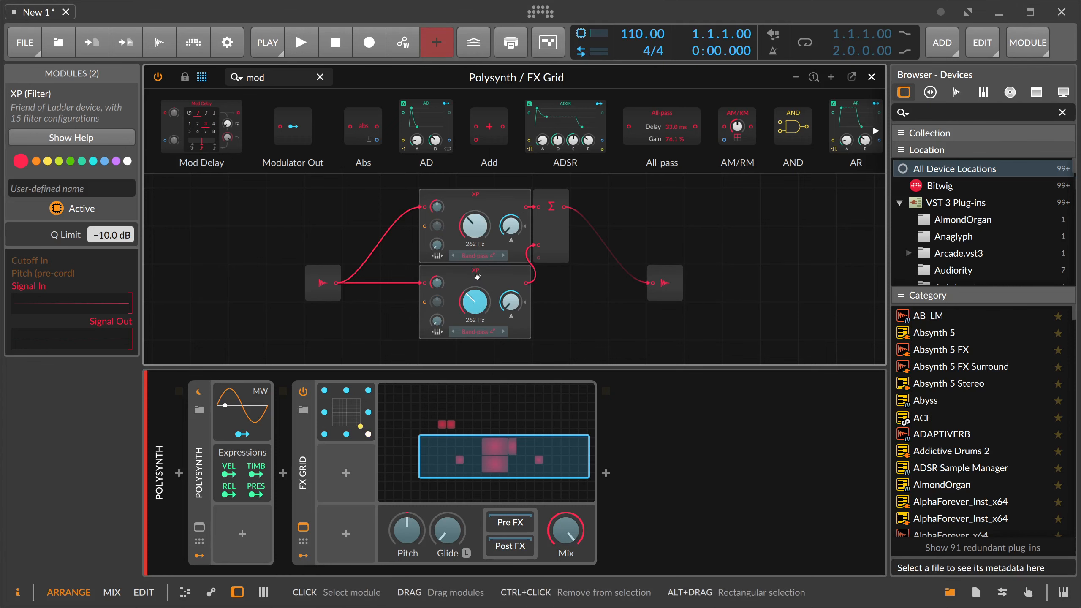
- Modulate the upper XP filter's cutoff from Bottom Right to vowel i's 2400 Hz and move the Vector-8 handle out of the corner
key(alt+Tab)
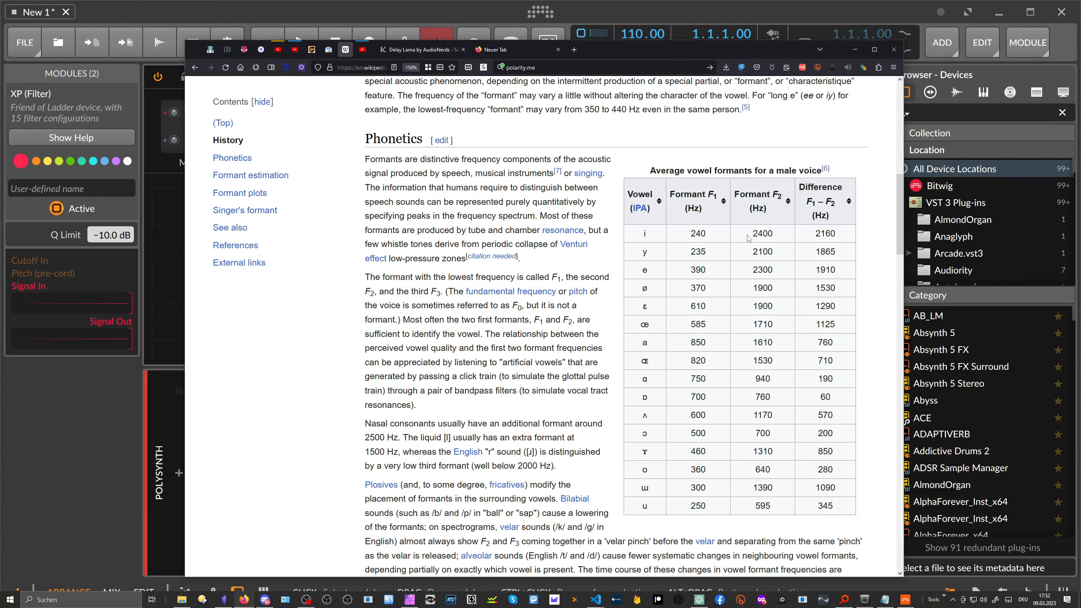
key(alt+Tab)
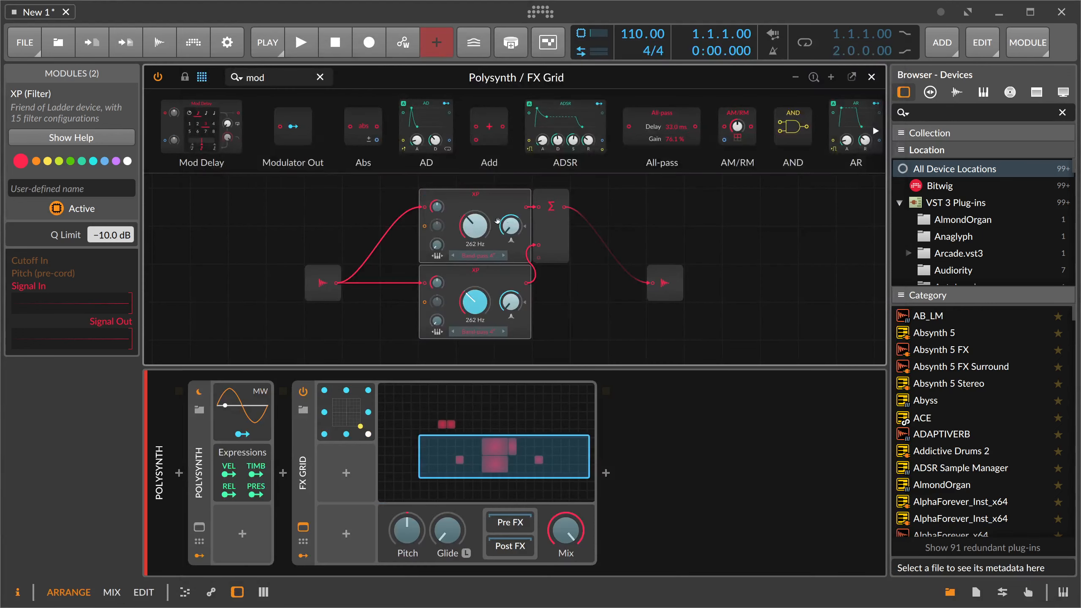
mouse_move(475, 226)
mouse_down()
mouse_move(464, 234)
mouse_move(471, 224)
mouse_up()
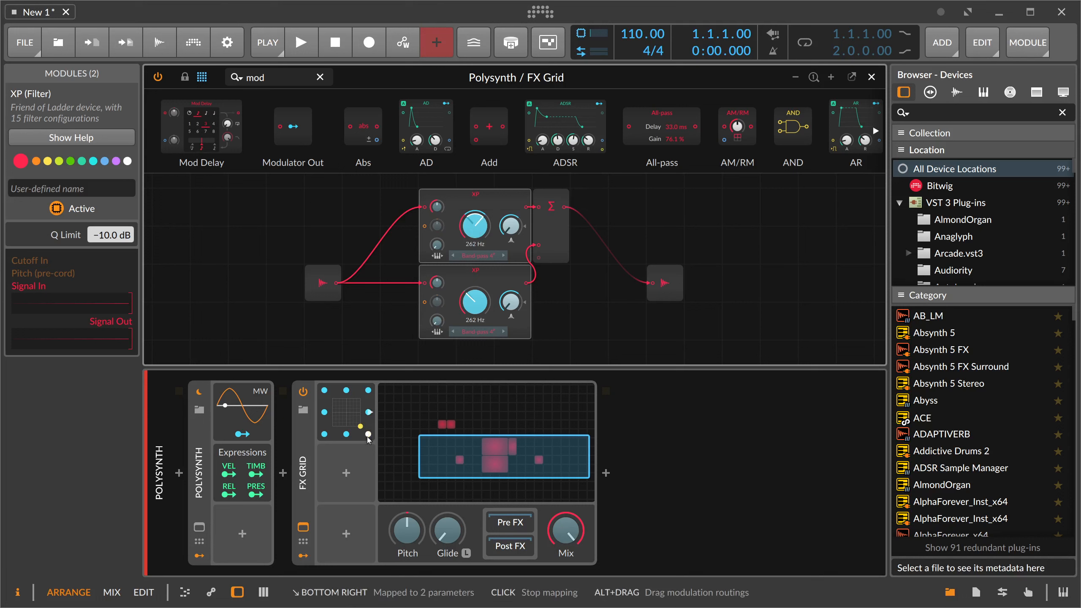
mouse_move(360, 427)
mouse_down()
mouse_move(327, 432)
mouse_move(329, 395)
mouse_move(342, 385)
mouse_move(322, 388)
mouse_move(355, 408)
mouse_move(344, 414)
mouse_move(358, 395)
mouse_move(355, 417)
mouse_up()
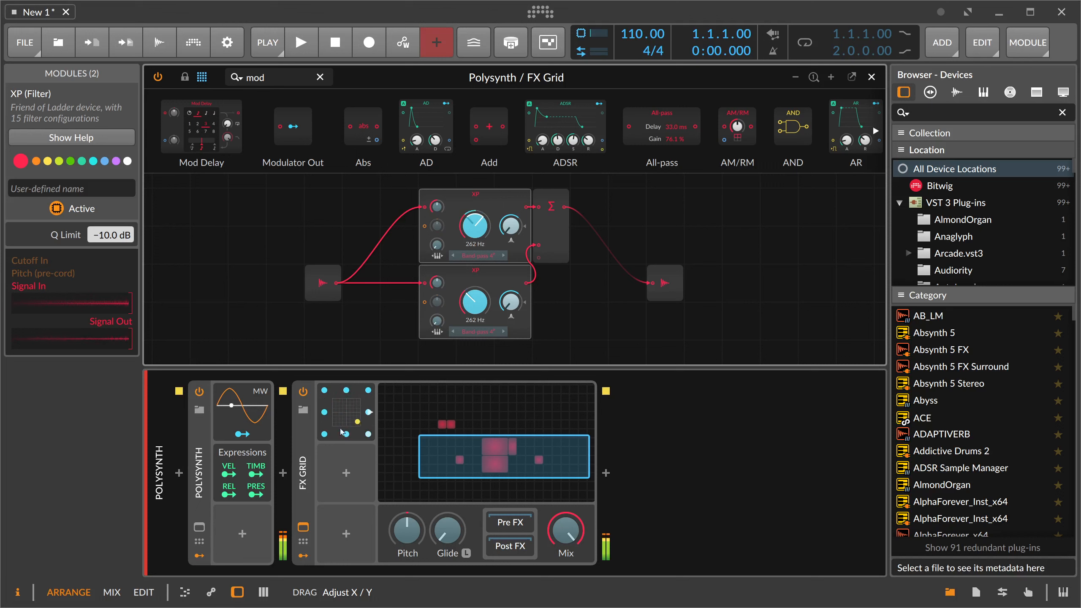
- Name the FX Grid device Bitwiglama and return the Vector-8 handle to the centre
click(306, 451)
click(98, 148)
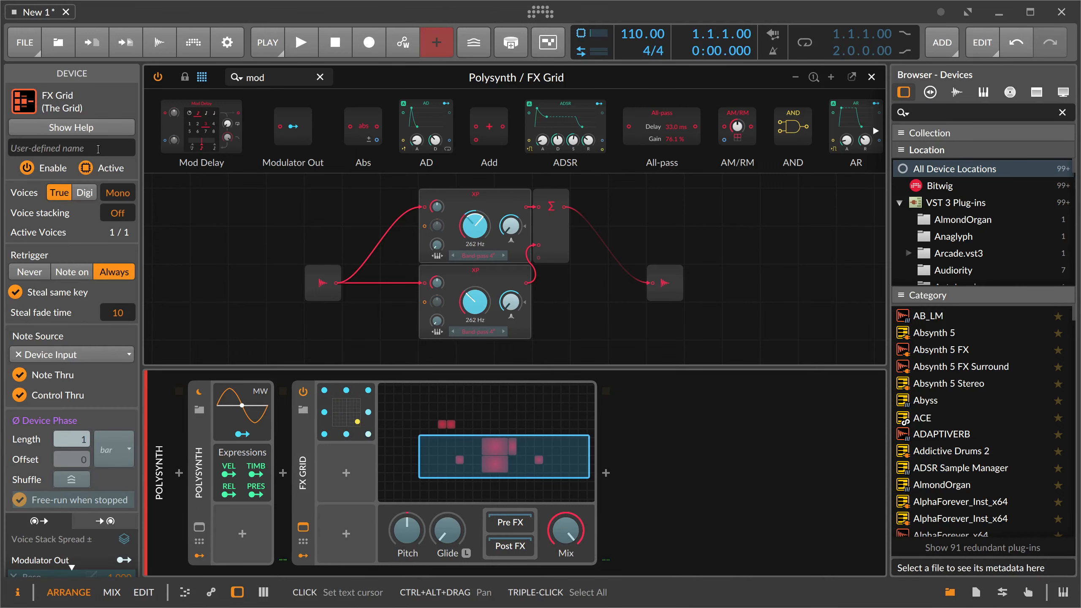
text(Bitwiglama)
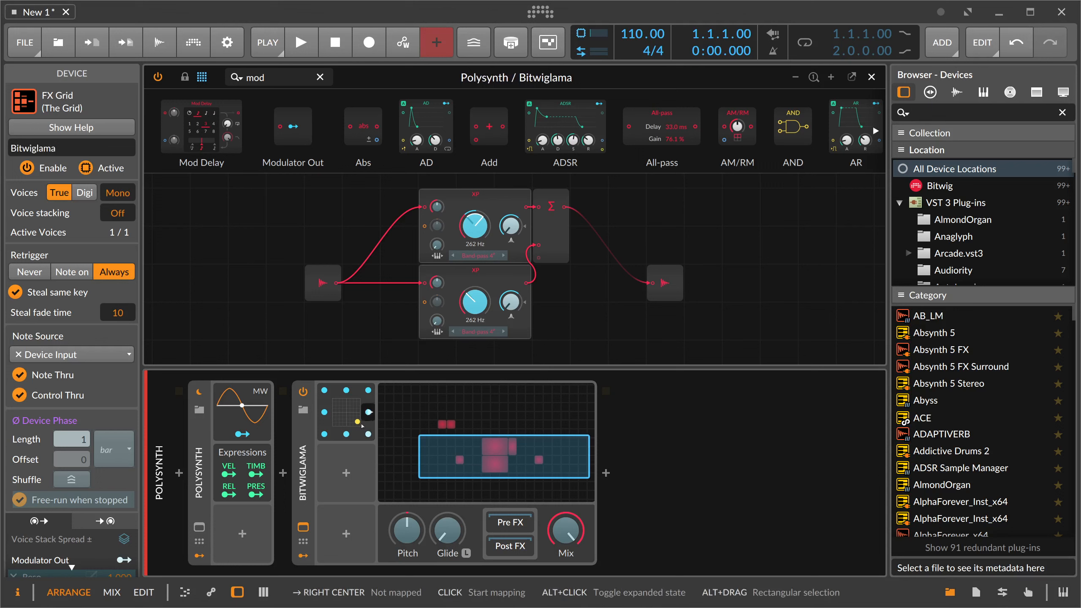
drag(362, 428, 351, 409)
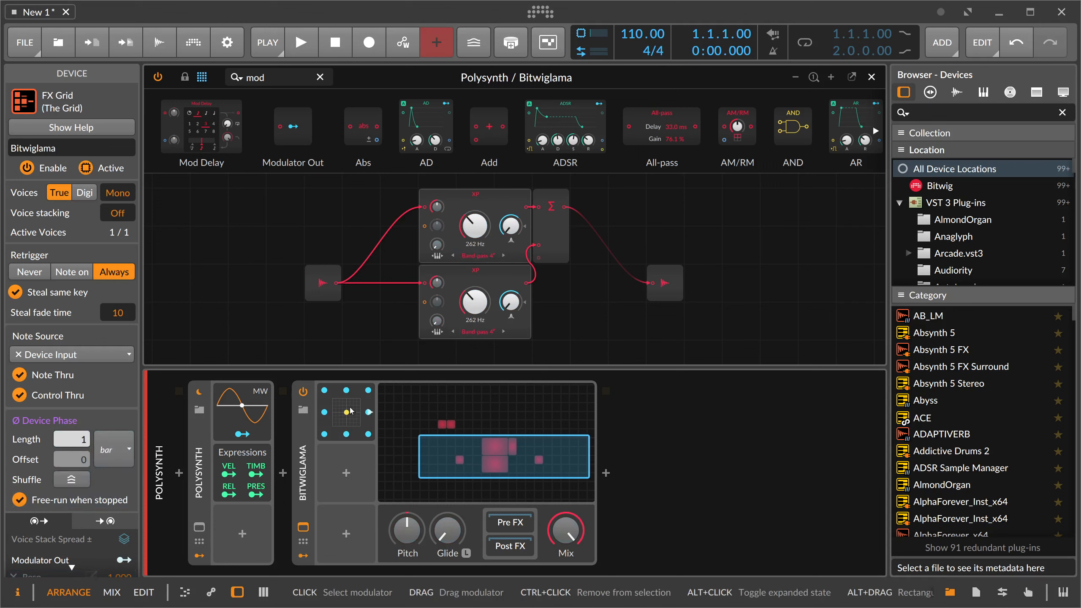
mouse_move(350, 410)
mouse_down()
mouse_move(356, 401)
mouse_move(349, 412)
mouse_up()
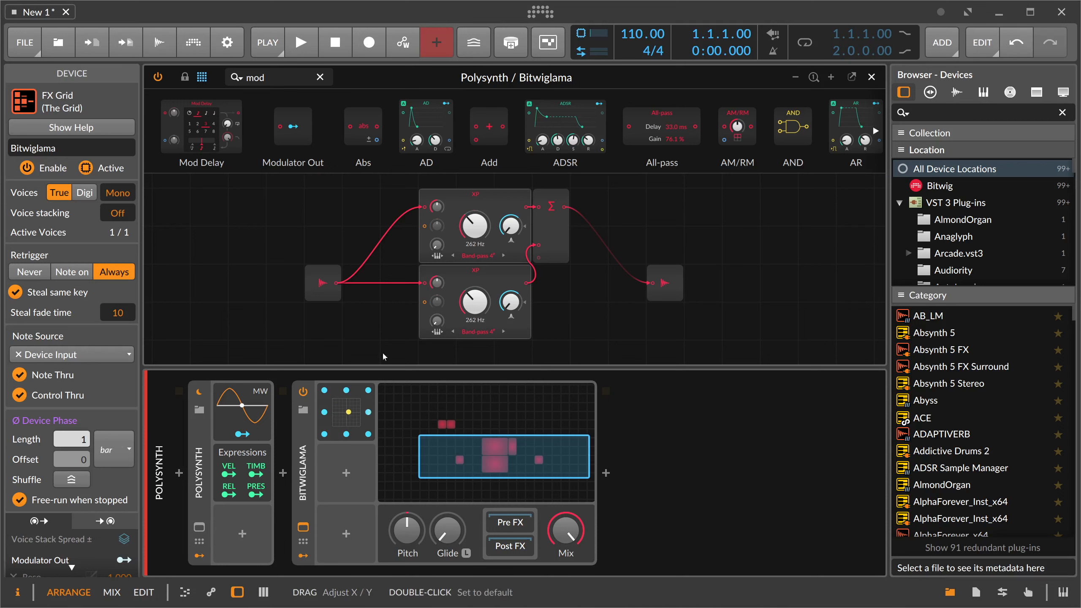
- Duplicate the Resonance value module together with its Modulator Out and place the copies directly beneath the originals
drag(333, 254, 378, 277)
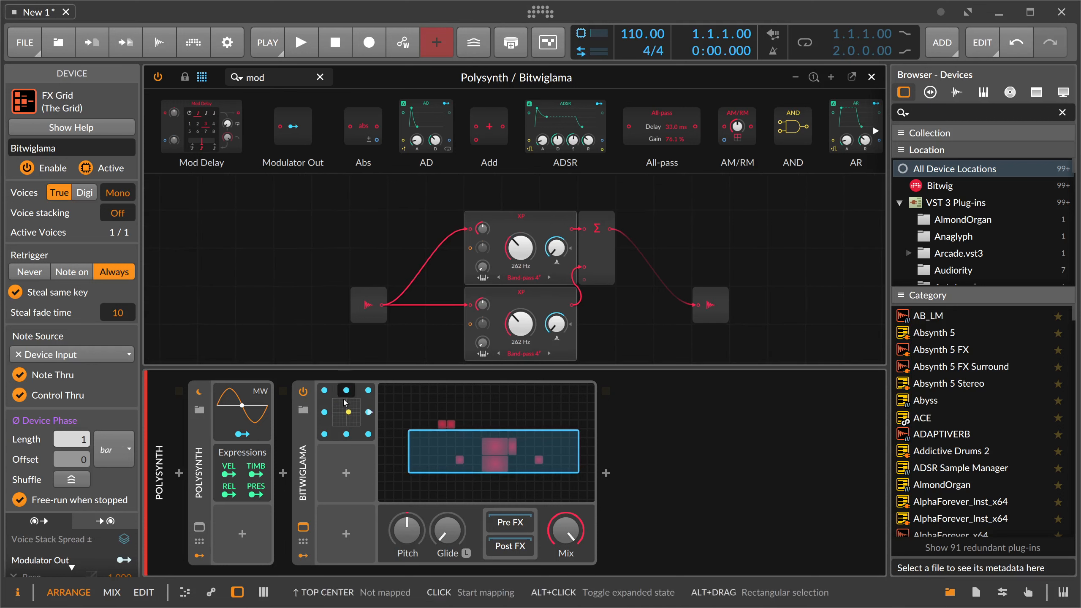
click(339, 255)
scroll(331, 235, up, 2)
scroll(327, 234, down, 1)
drag(361, 231, 382, 278)
click(327, 252)
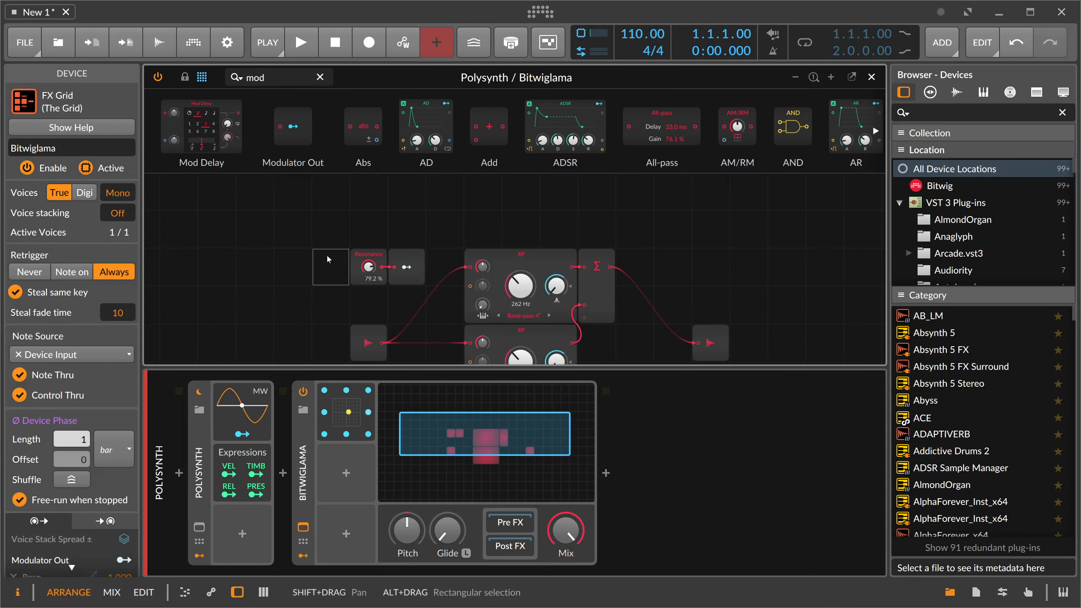
drag(325, 254, 399, 276)
key(ctrl+d)
key(ctrl+z)
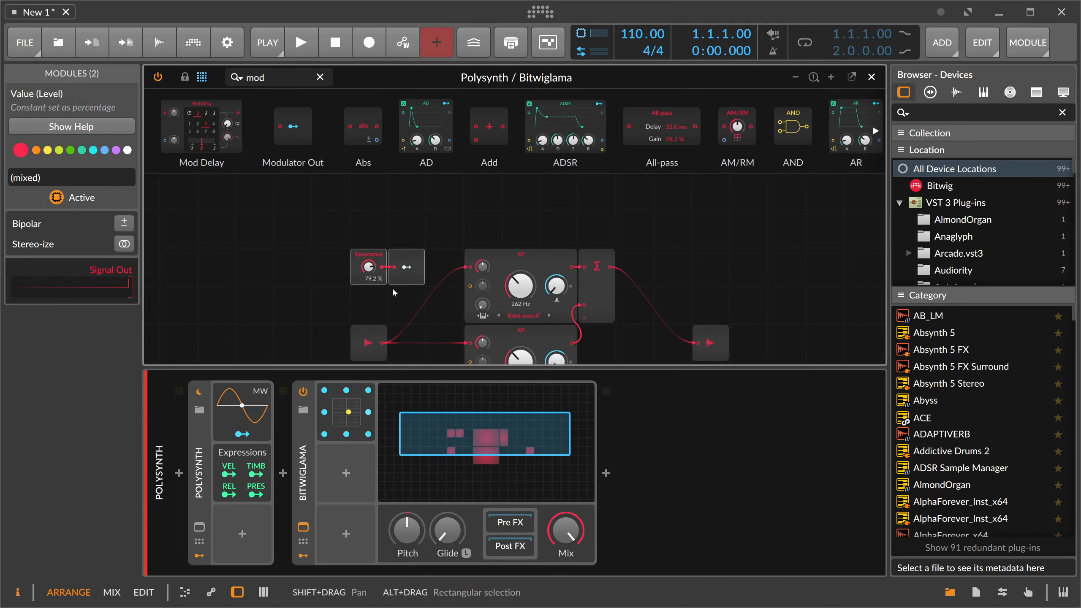
drag(332, 257, 410, 307)
click(410, 307)
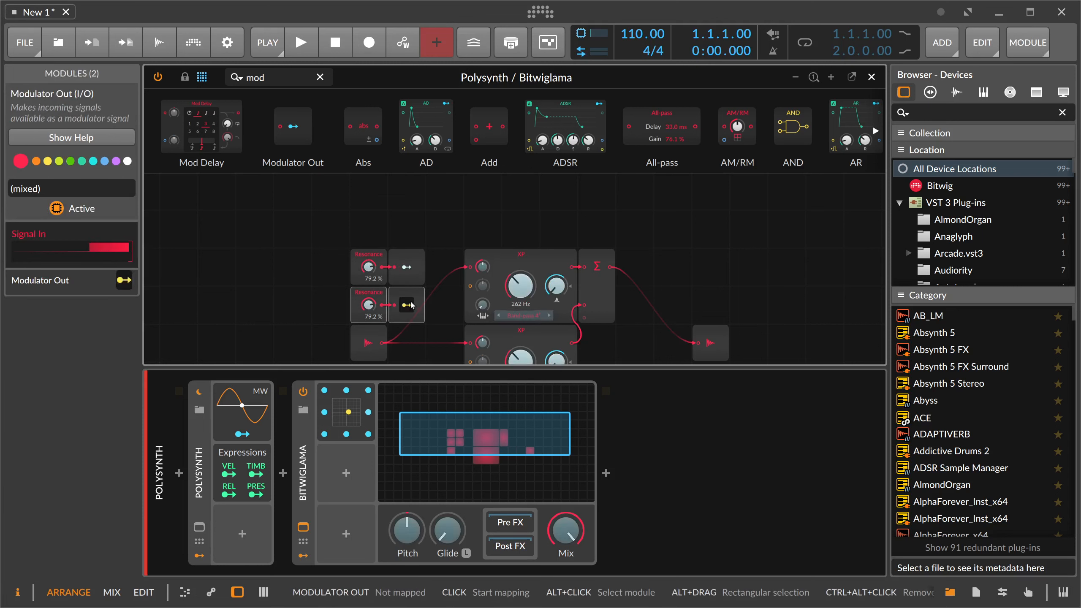
- Delete the duplicated Modulator Out and connect the duplicated value module to the upper XP filter's cutoff input
click(417, 314)
scroll(429, 304, down, 1)
click(446, 269)
click(420, 266)
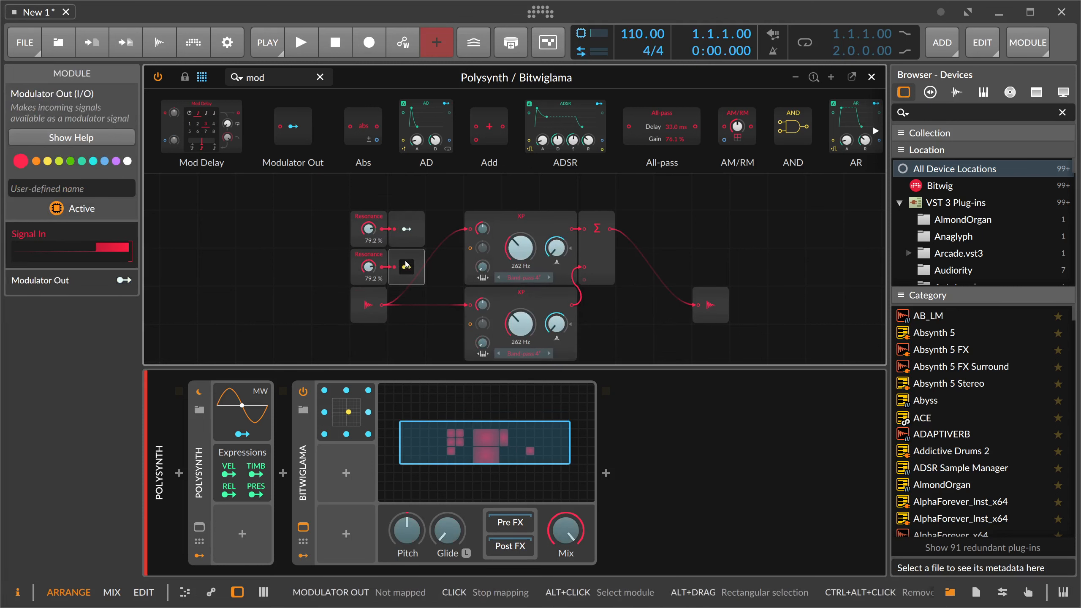
key(Delete)
drag(382, 266, 471, 248)
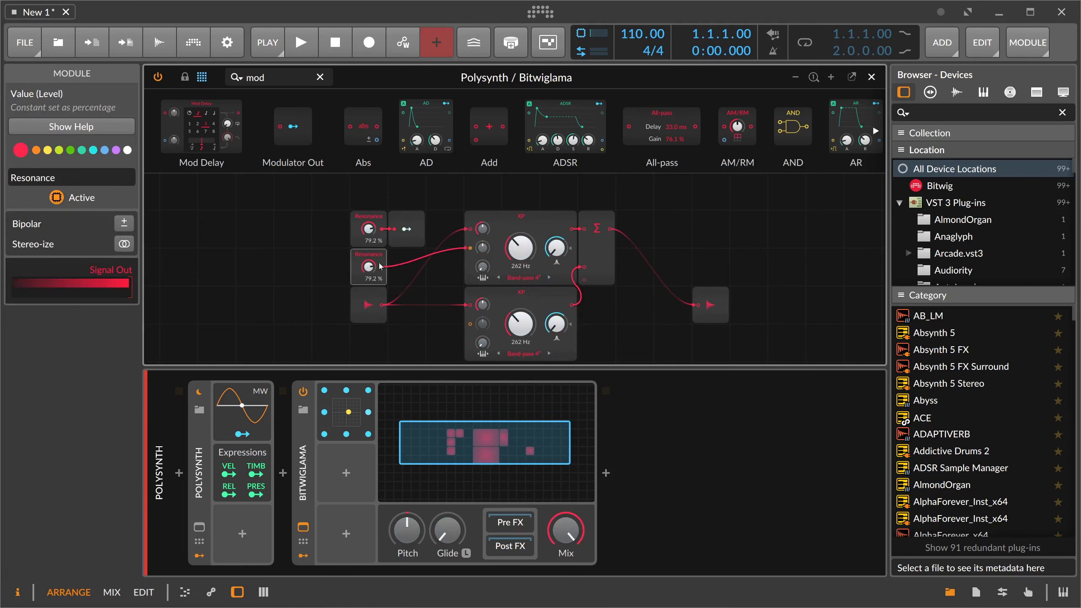
- Make the duplicated value module bipolar at 0 % and name it Formant OFF
drag(369, 267, 382, 313)
click(124, 222)
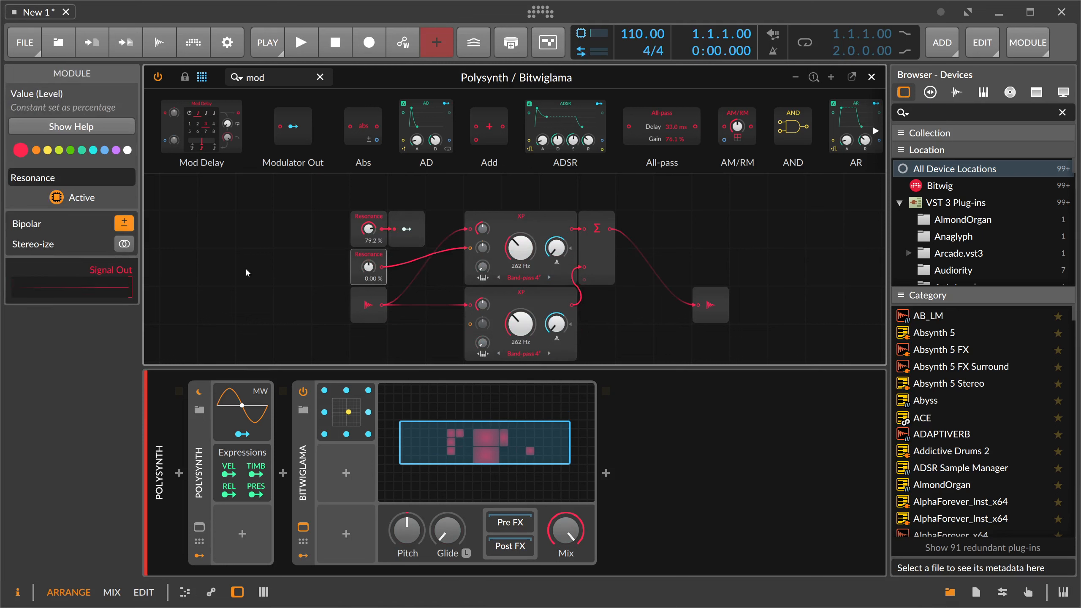
click(17, 178)
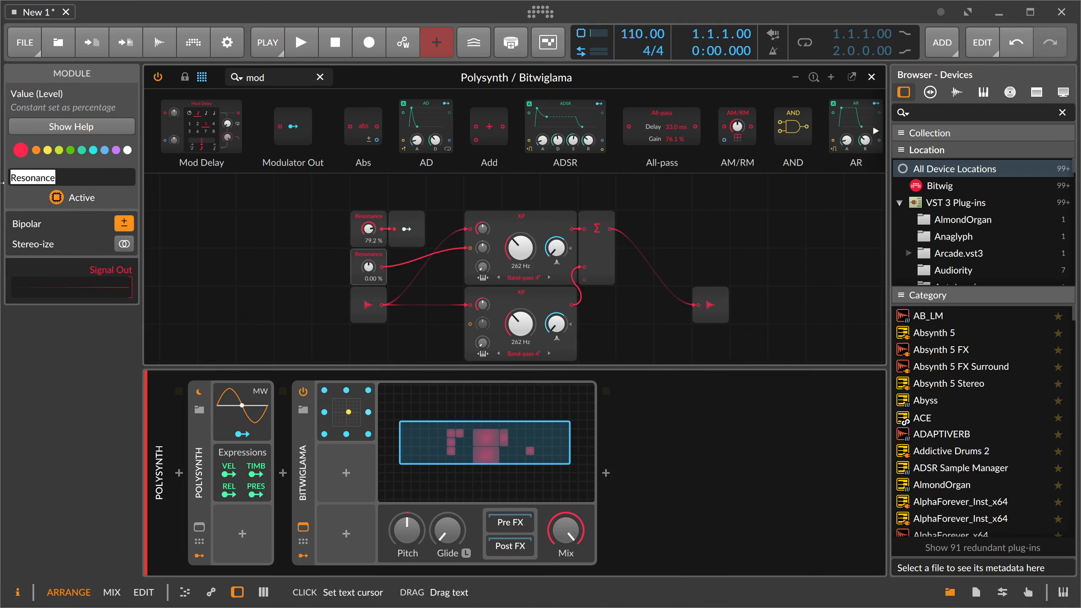
text(Formant OFF)
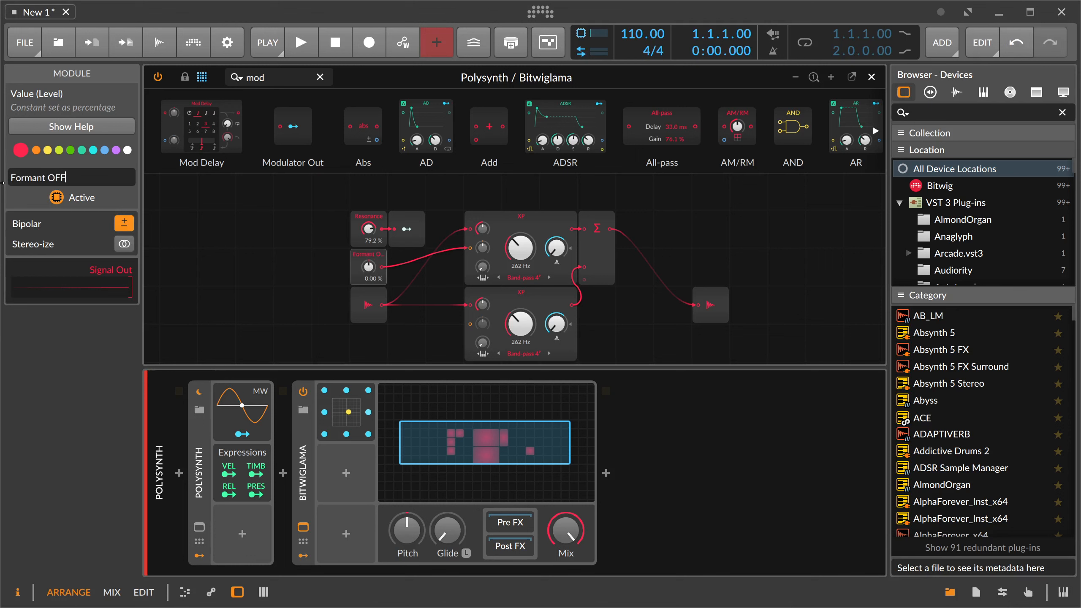
- Connect Formant OFF to the lower XP filter's cutoff input too, and try the vowels with the offset at 47 % and Resonance at 83.5 %
drag(367, 263, 367, 265)
drag(486, 253, 487, 252)
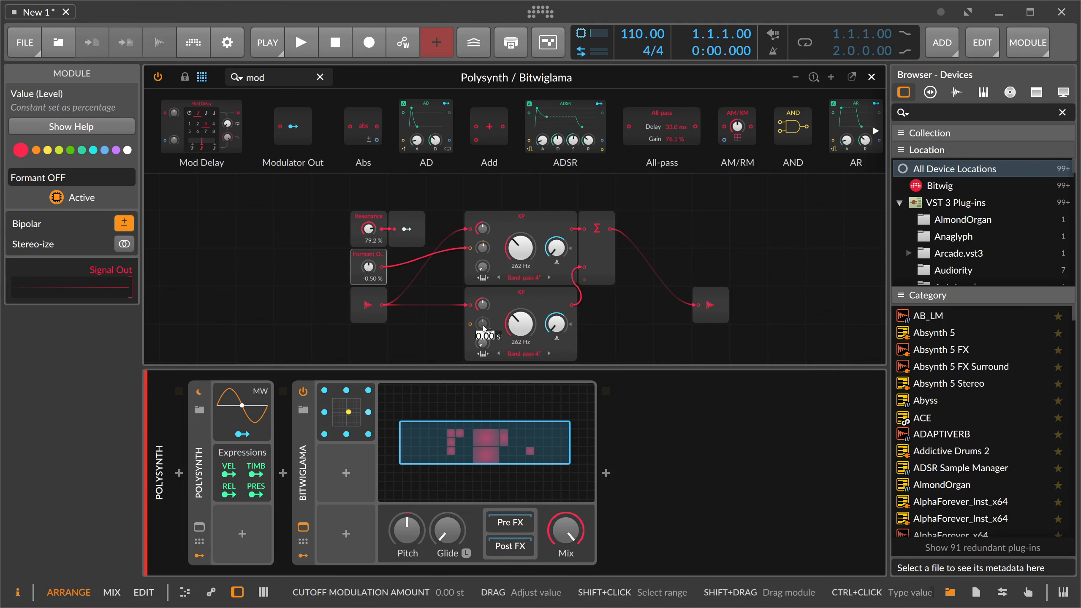
drag(382, 266, 470, 323)
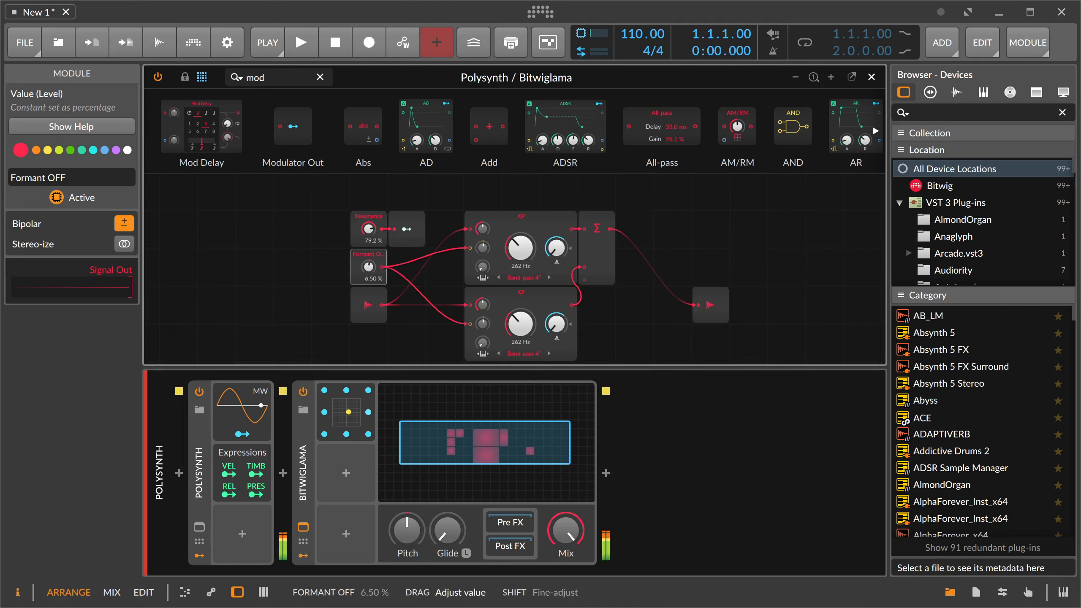
mouse_move(369, 266)
mouse_down()
mouse_move(369, 315)
mouse_move(368, 217)
mouse_move(368, 257)
mouse_move(373, 227)
mouse_up()
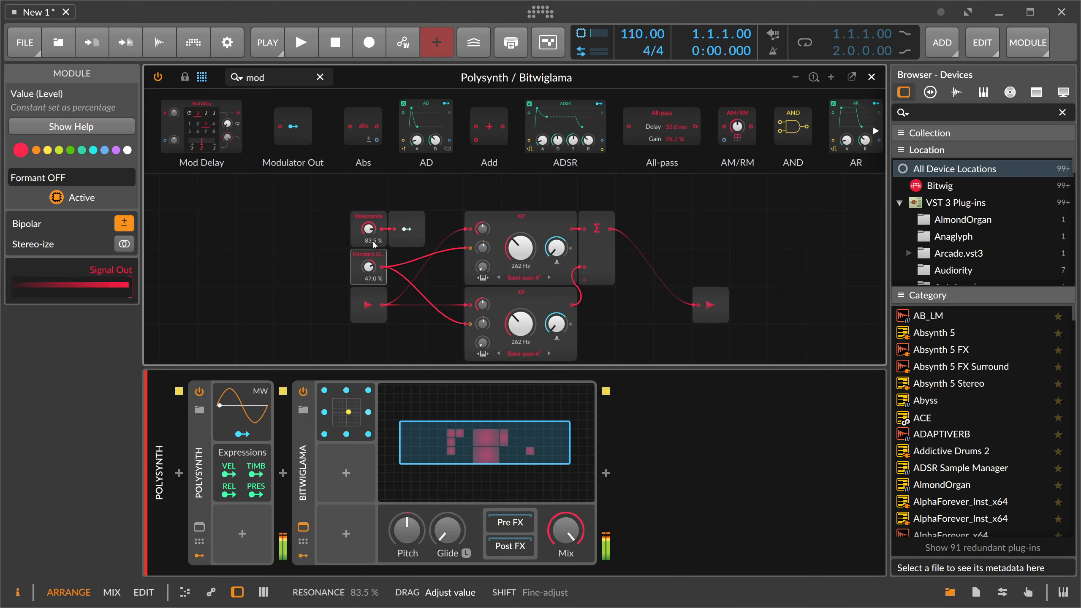
click(335, 407)
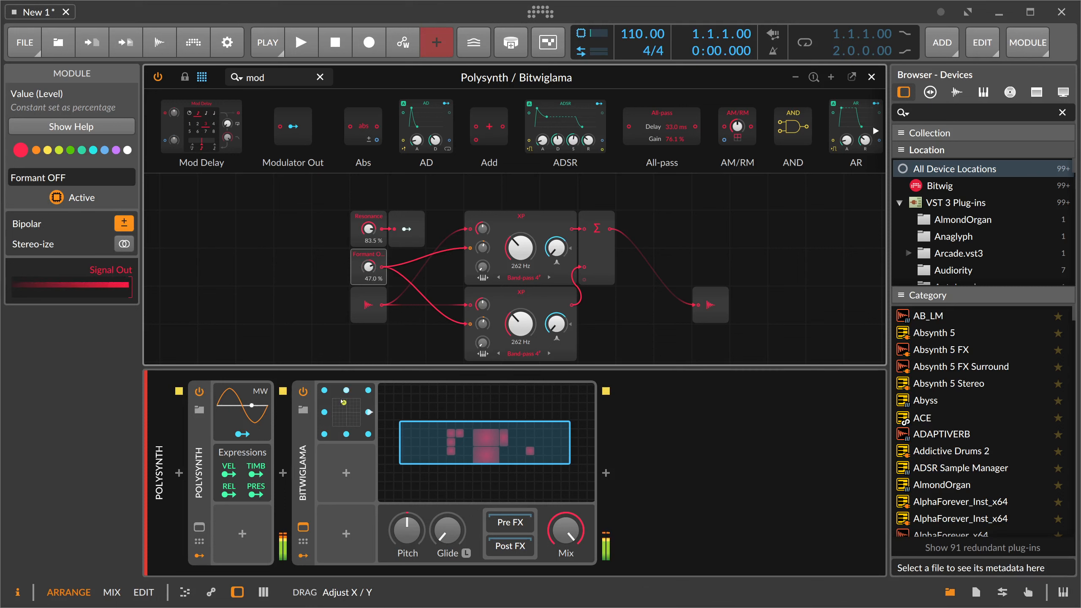
- Add a bipolar Macro modulator to Bitwiglama, reset Formant OFF to 0 %, and map the macro to it with an amount of 1.000
click(346, 474)
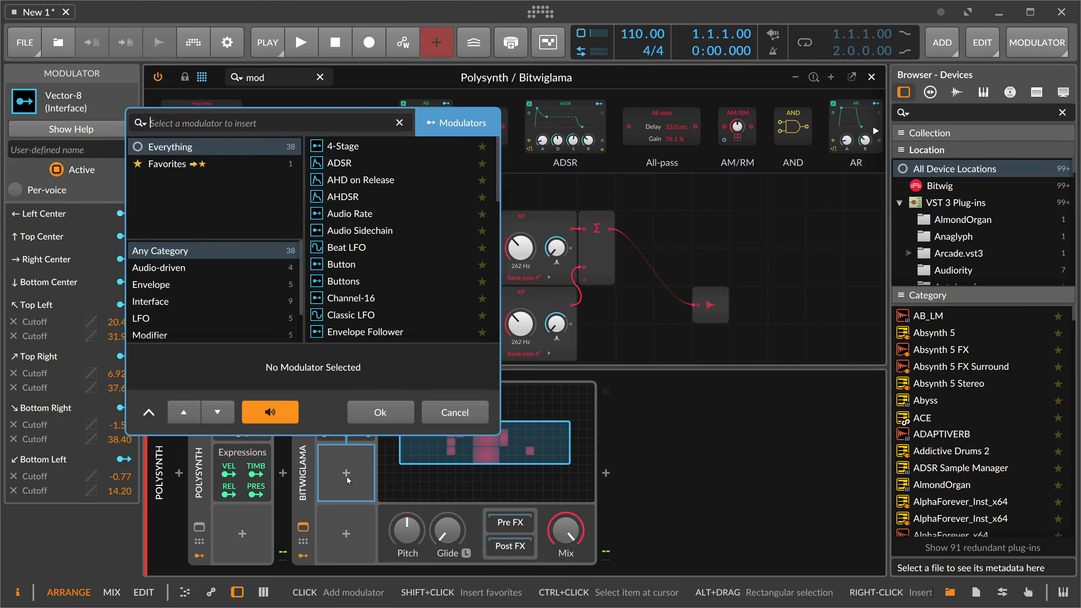
text(mac)
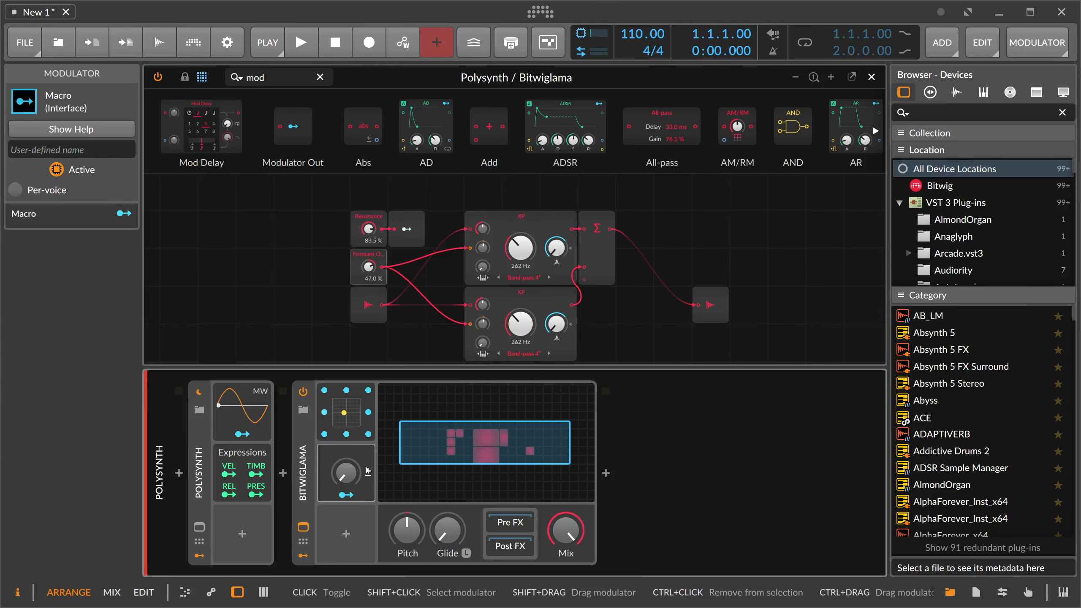
double_click(369, 268)
click(345, 494)
drag(369, 267, 369, 169)
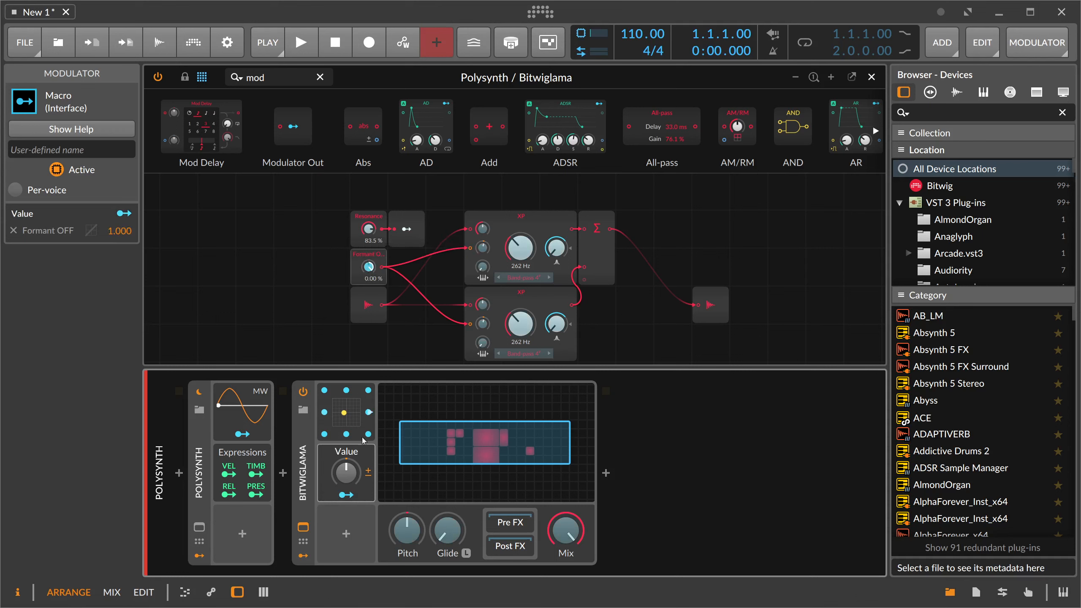
click(346, 495)
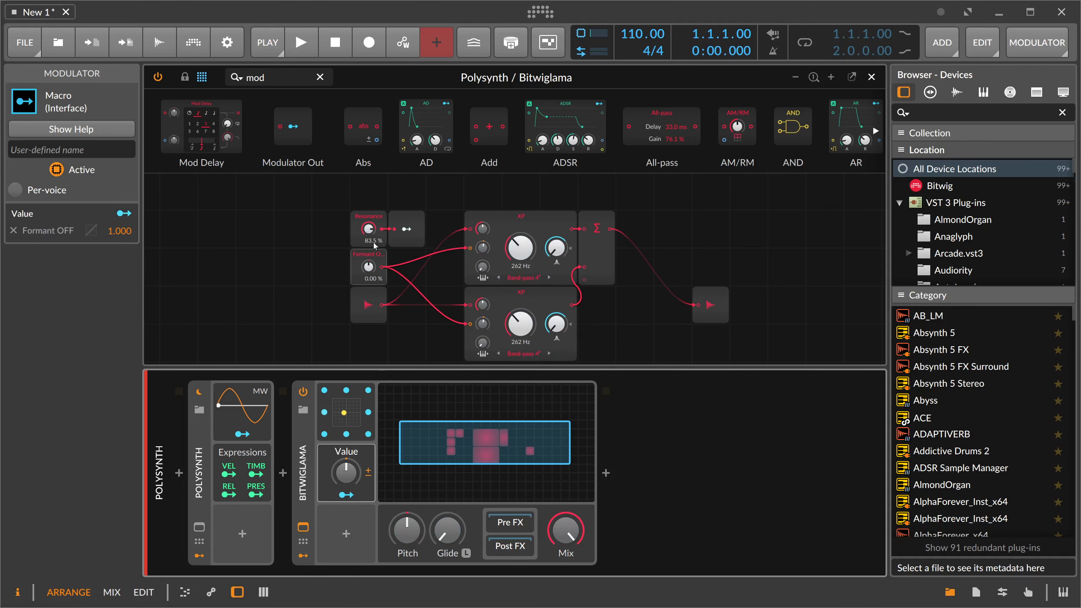
- Add a second Macro modulator and map it to the Resonance value module with an amount of 1.000
click(346, 535)
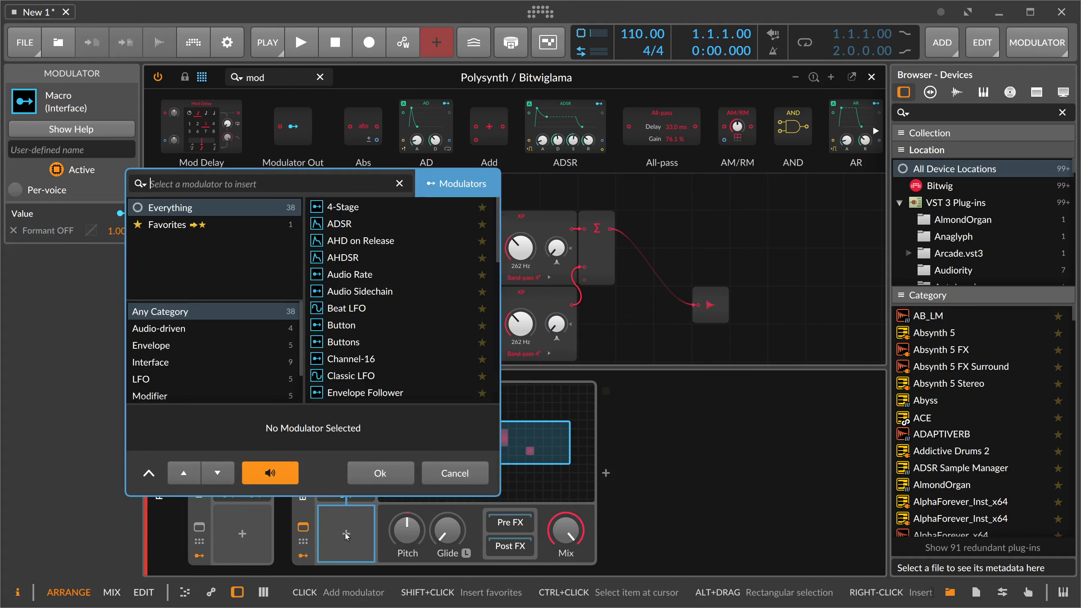
text(mac)
key(Down)
key(Down)
key(Return)
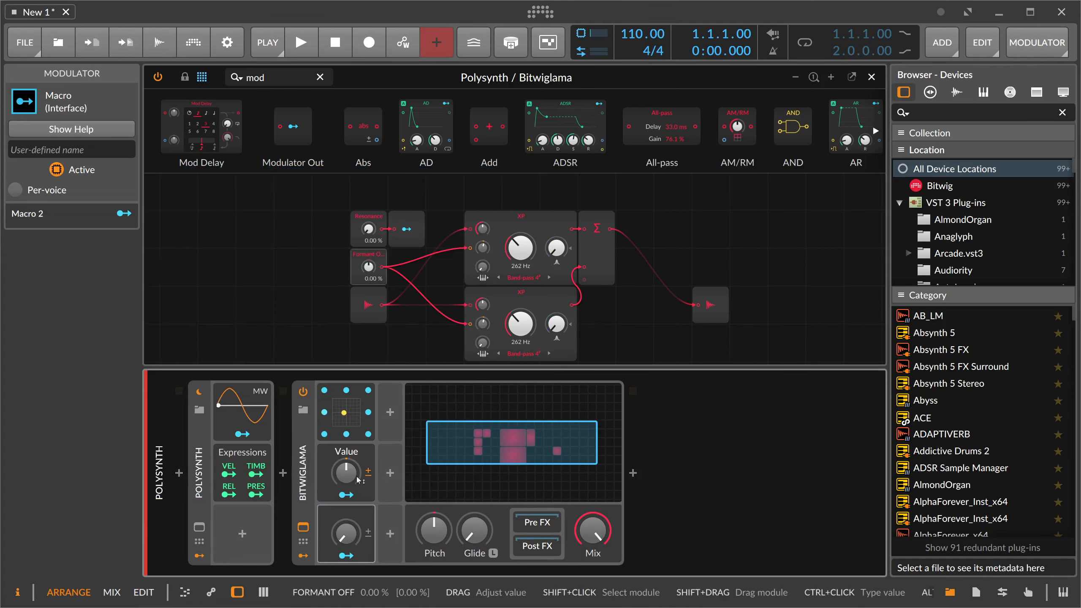
click(354, 555)
drag(369, 230, 370, 140)
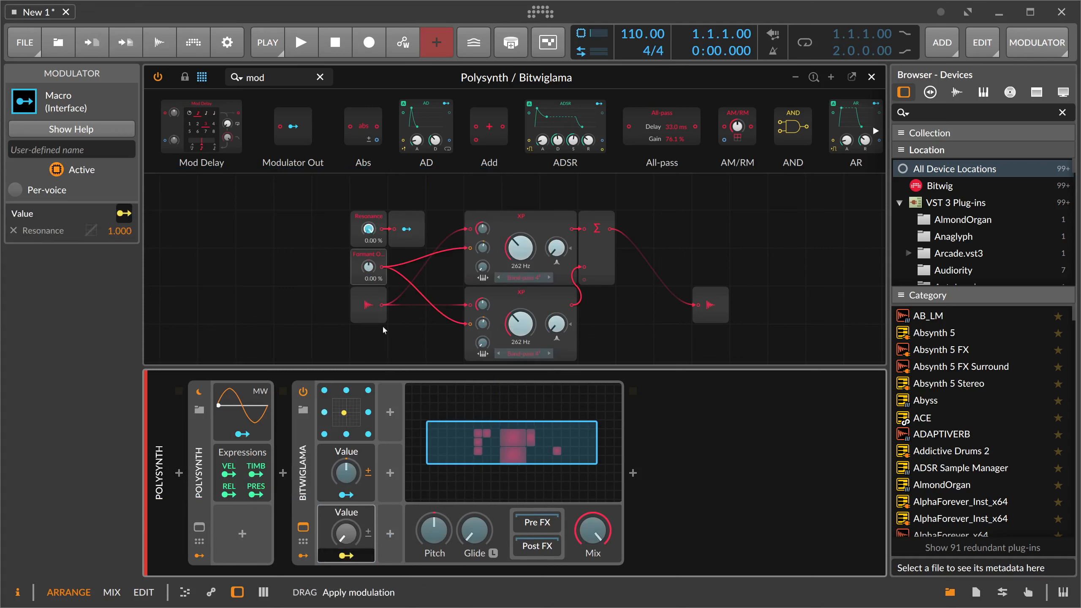
key(Escape)
- Rename the macro that modulates the resonance as Resonance
double_click(346, 512)
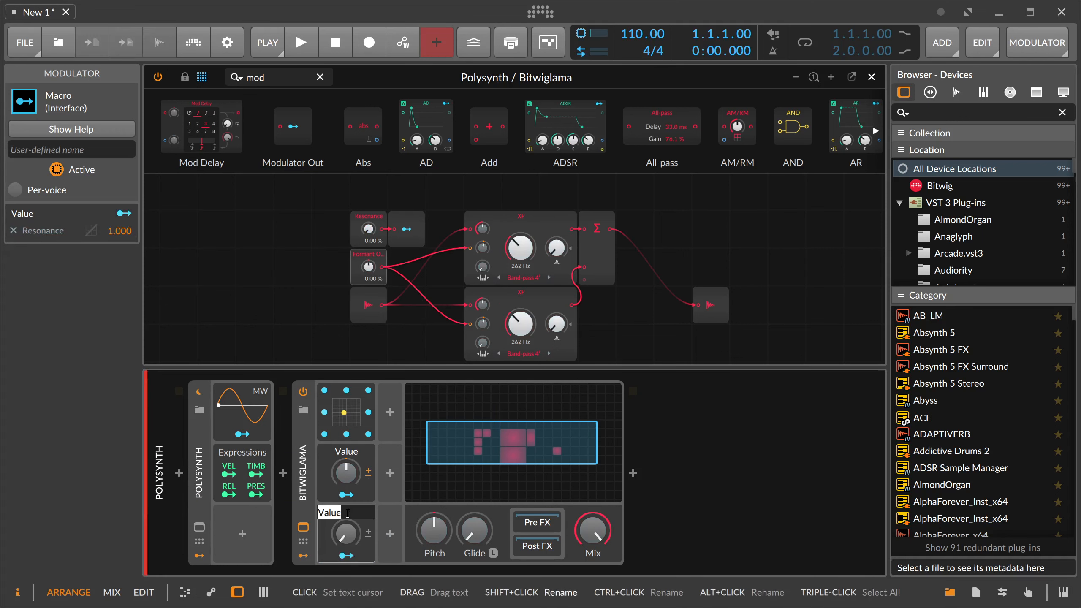
text(Resonanec)
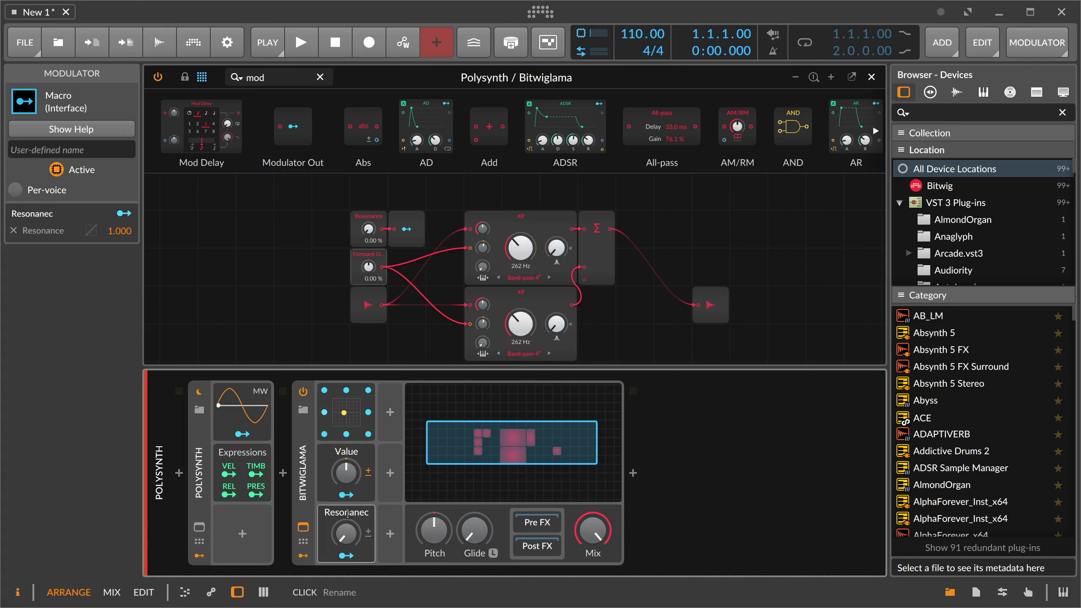
double_click(347, 513)
text(Reso)
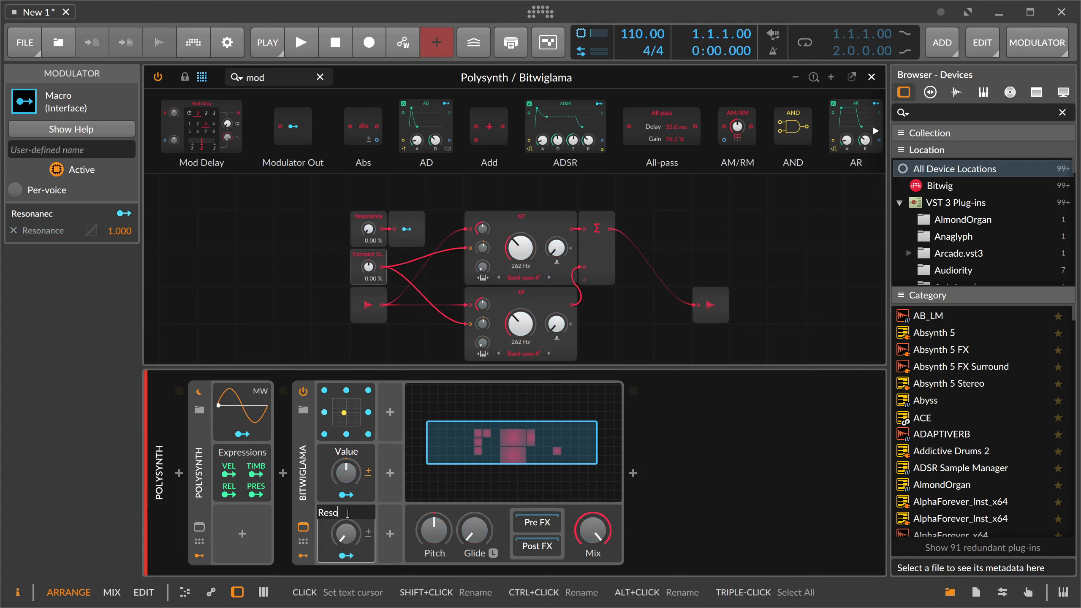
text(nance)
key(Return)
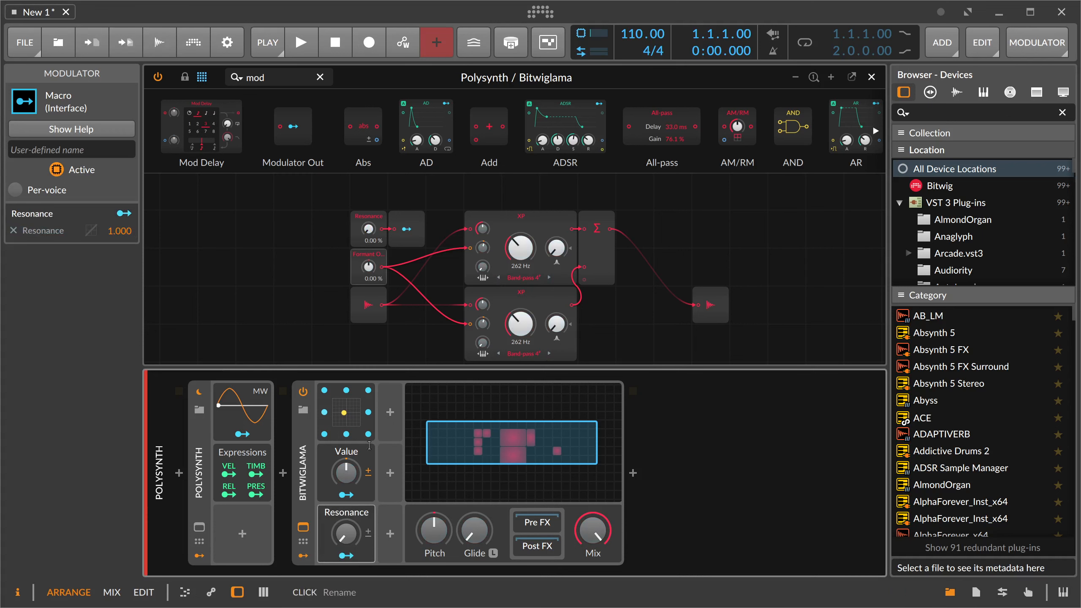
- Rename the macro that modulates Formant OFF as F.Offset
double_click(353, 451)
text(Offset)
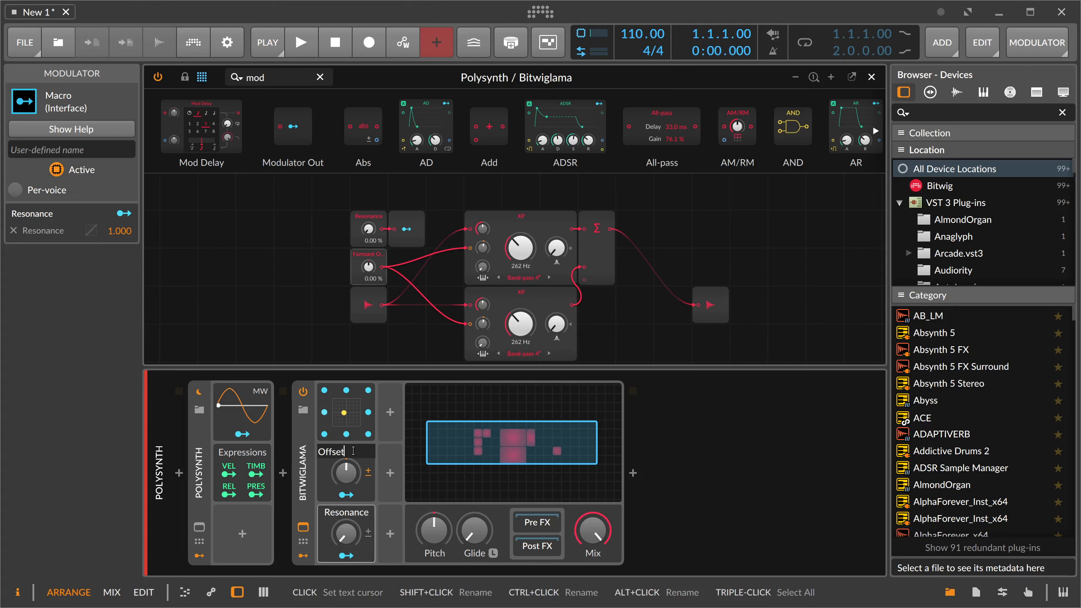
key(Return)
double_click(353, 451)
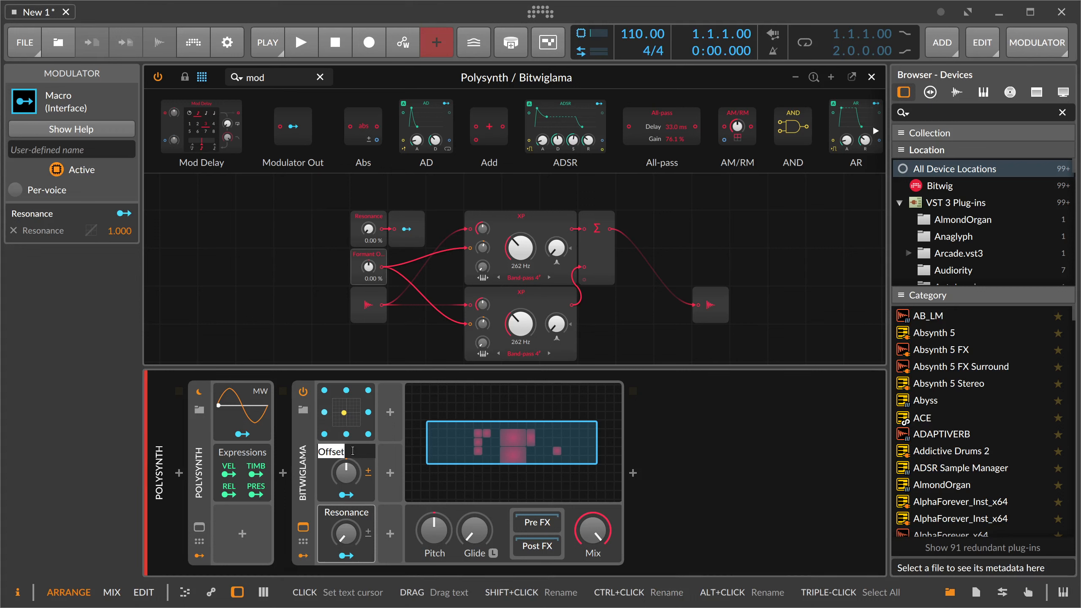
key(Home)
text(F.)
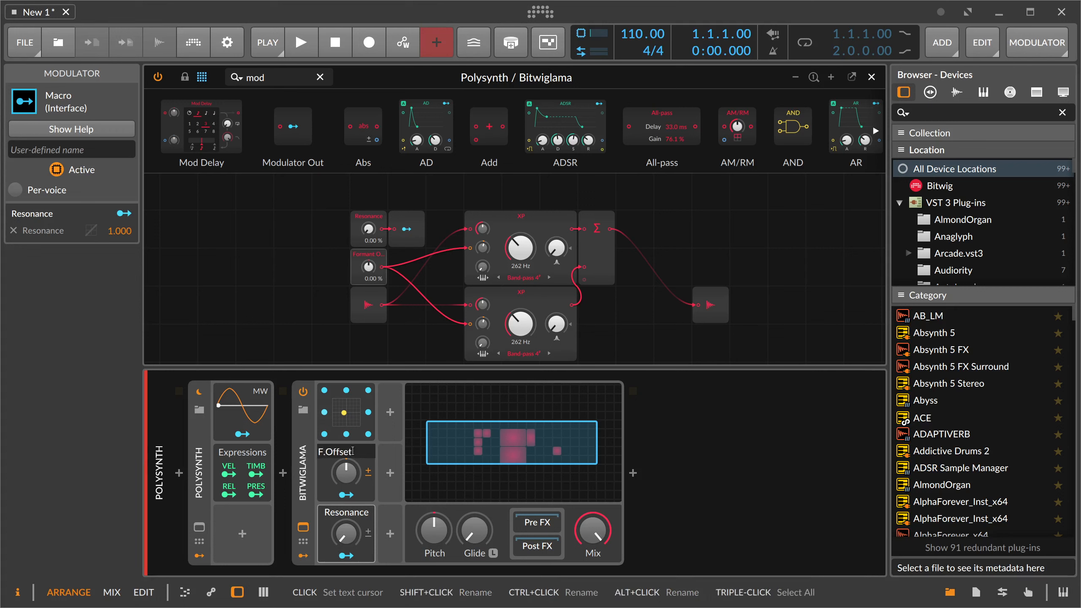
key(Return)
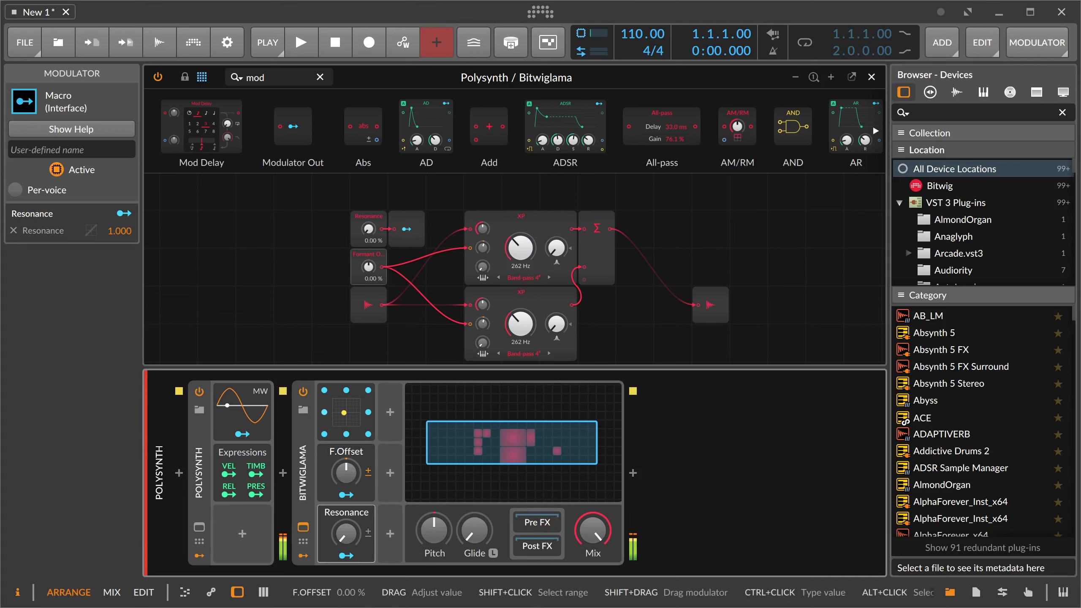
- Raise the F.Offset and Resonance macros and move the Vector-8 handle through the lower vowel positions to audition the filter
drag(349, 470, 352, 490)
drag(346, 534, 345, 457)
drag(344, 412, 349, 439)
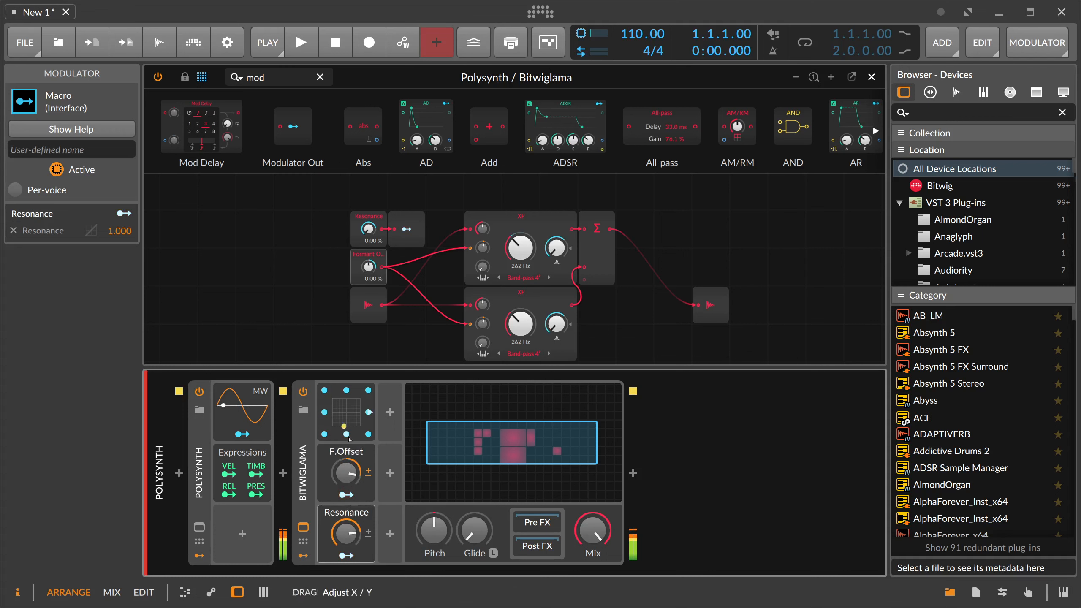
drag(369, 404, 324, 435)
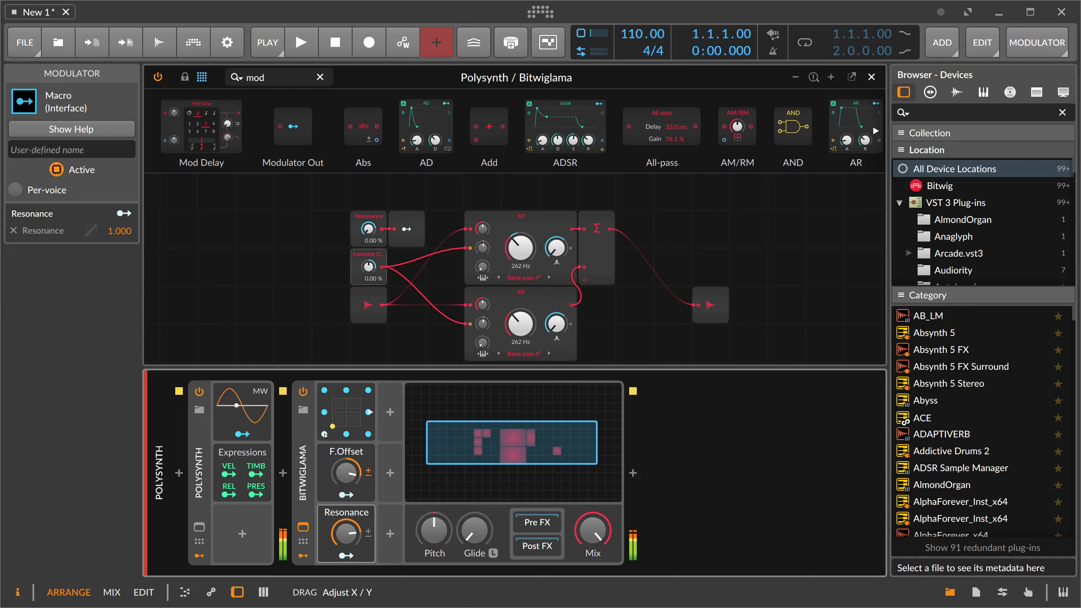
- Insert the ValhallaSupermassive effect after Bitwiglama in the device chain
click(632, 473)
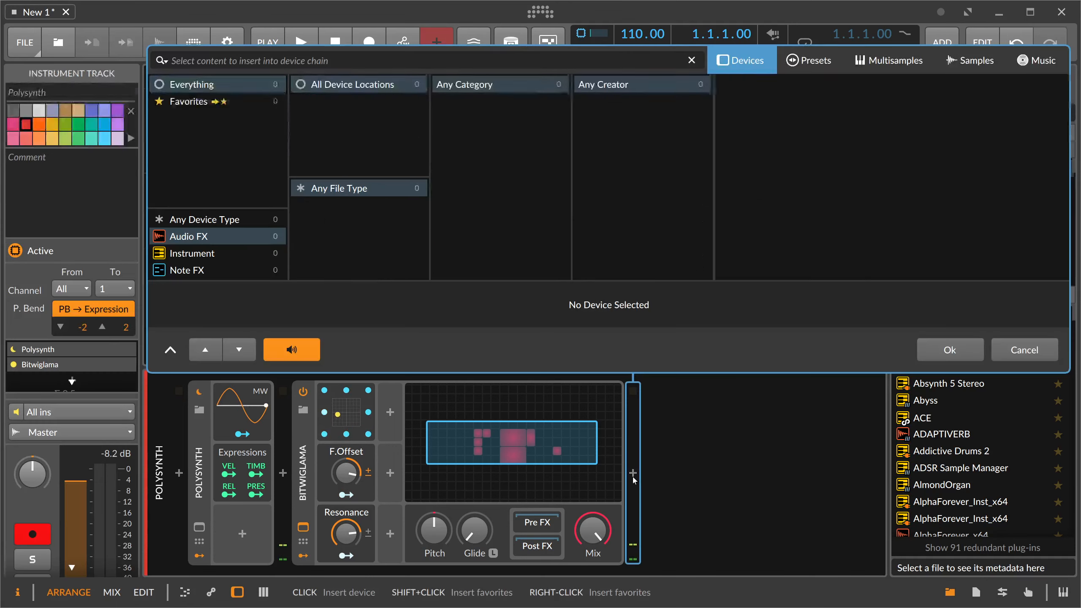
text(supoer)
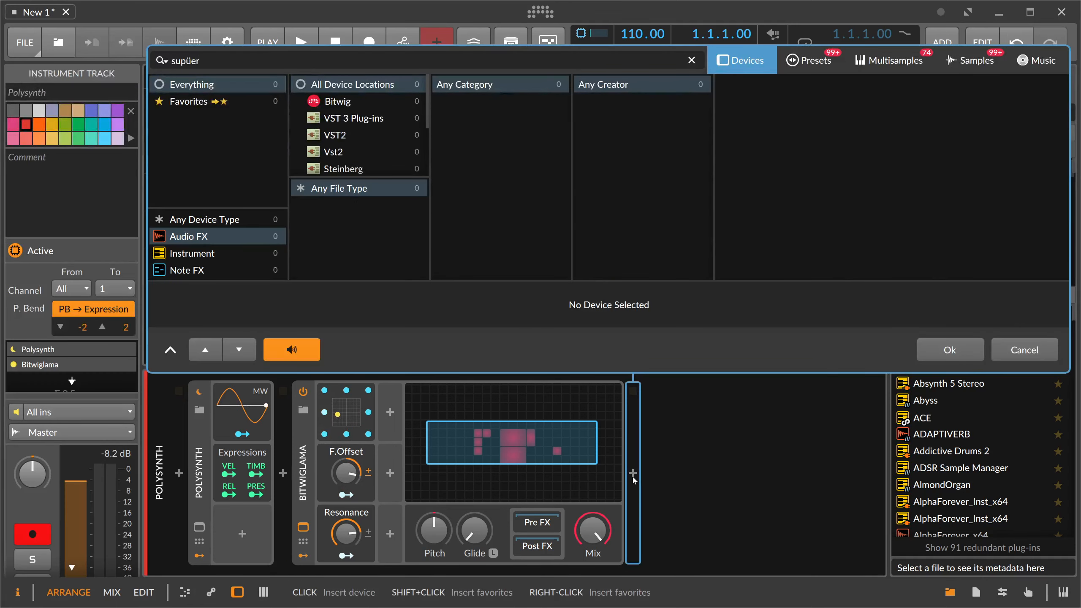
key(BackSpace)
key(BackSpace)
key(BackSpace)
key(Down)
key(Down)
key(Down)
key(Return)
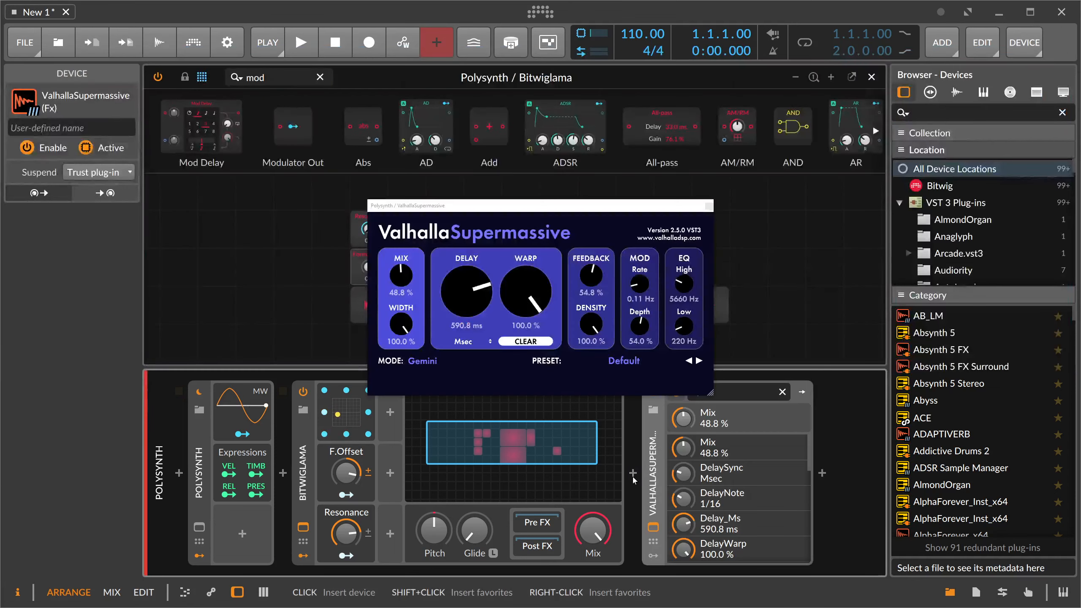
- Expand the Polysynth and switch its Vibrato modulator to Manual control with a level of about 61 %
double_click(200, 477)
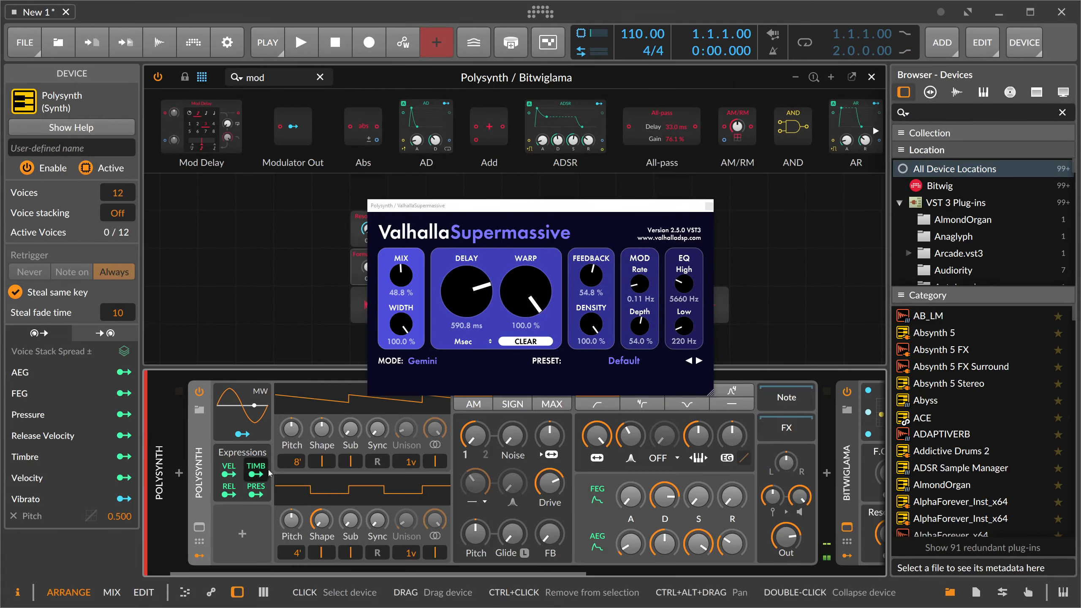
double_click(252, 412)
click(317, 528)
click(311, 582)
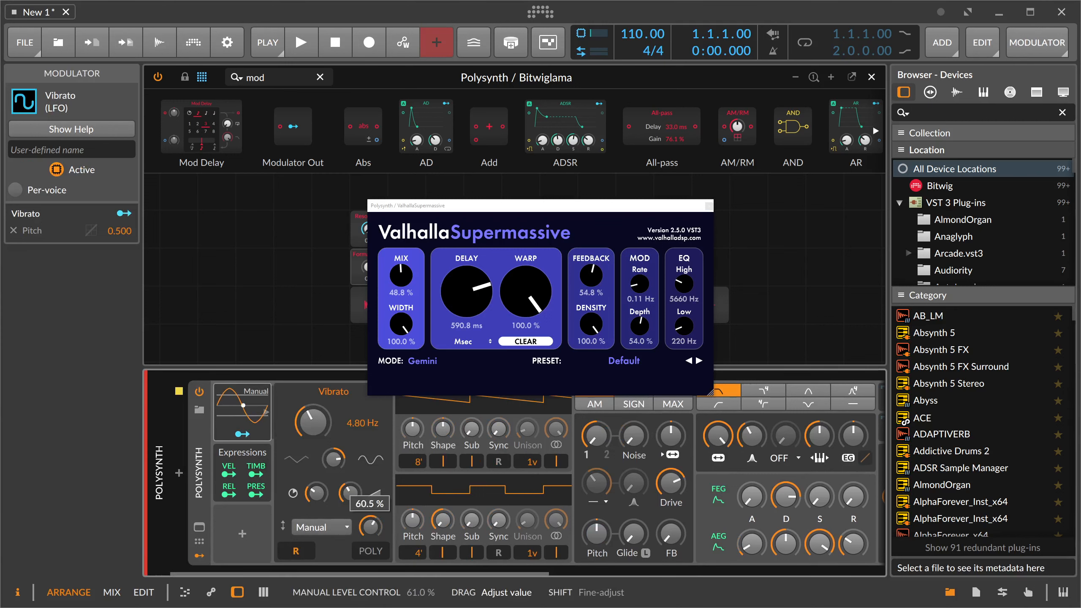
- Lower the Polysynth's filter cutoff and put away its modulators and the ValhallaSupermassive window
drag(717, 435, 717, 457)
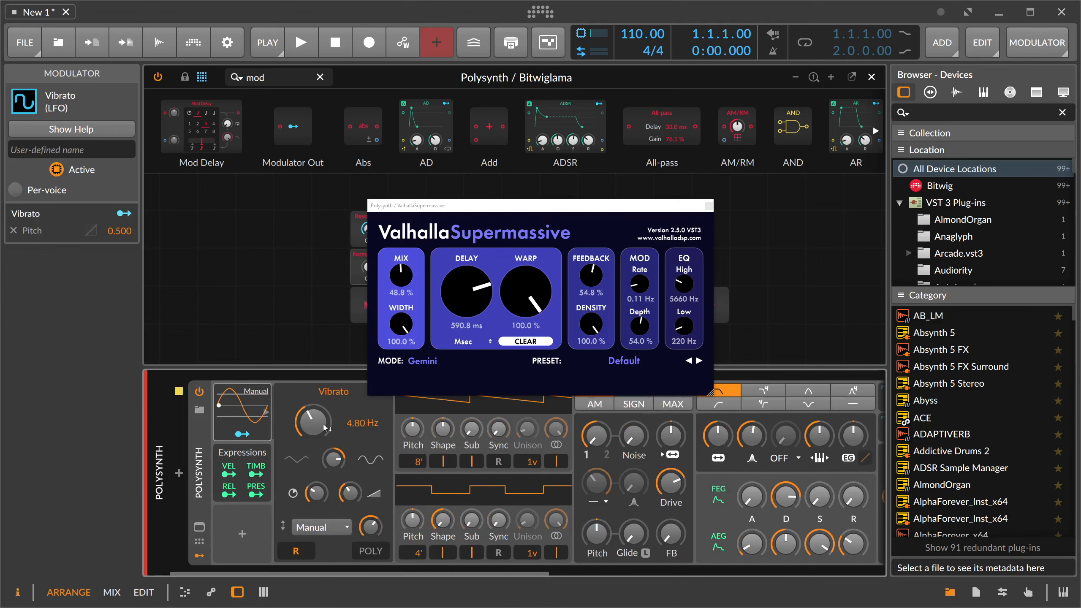
click(199, 555)
drag(216, 571, 398, 571)
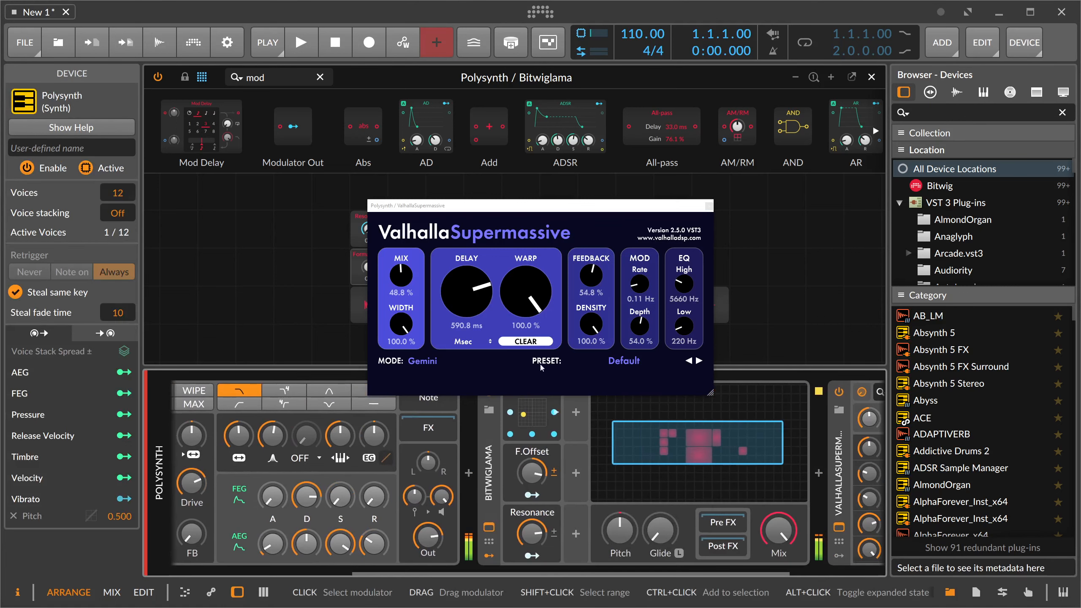
drag(704, 206, 752, 164)
click(757, 164)
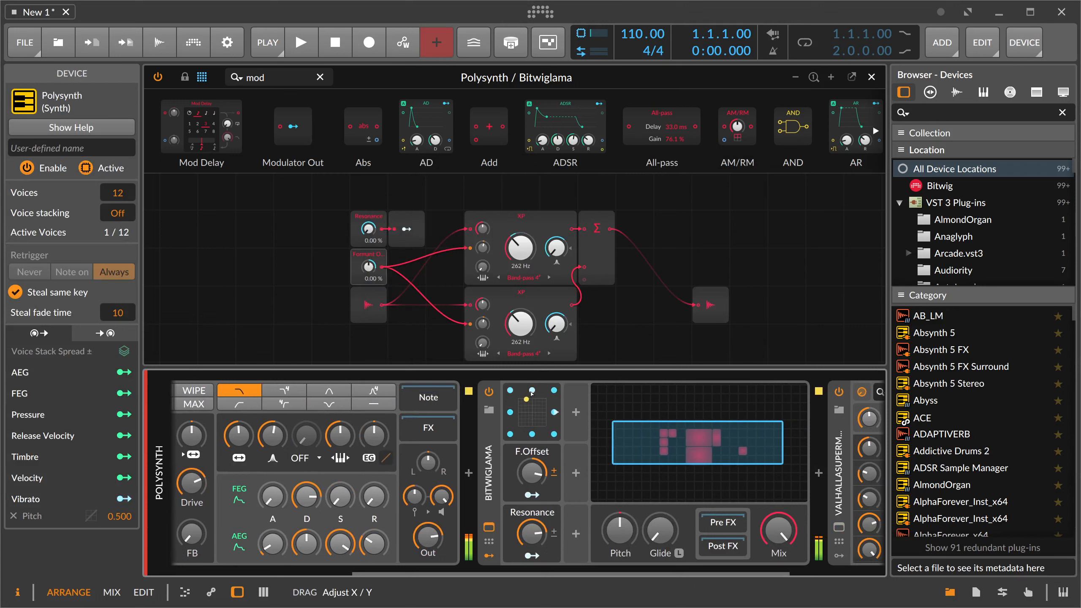
- Audition the vowel morphing by sweeping the Vector-8 handle between positions and bringing it back near the centre
drag(533, 394, 532, 417)
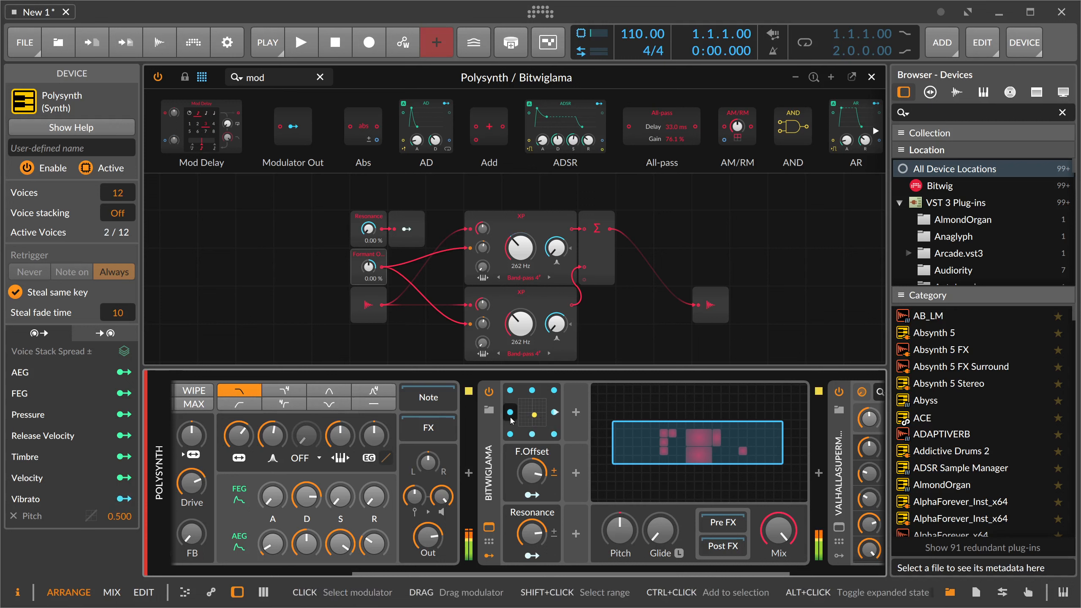
drag(532, 420, 545, 399)
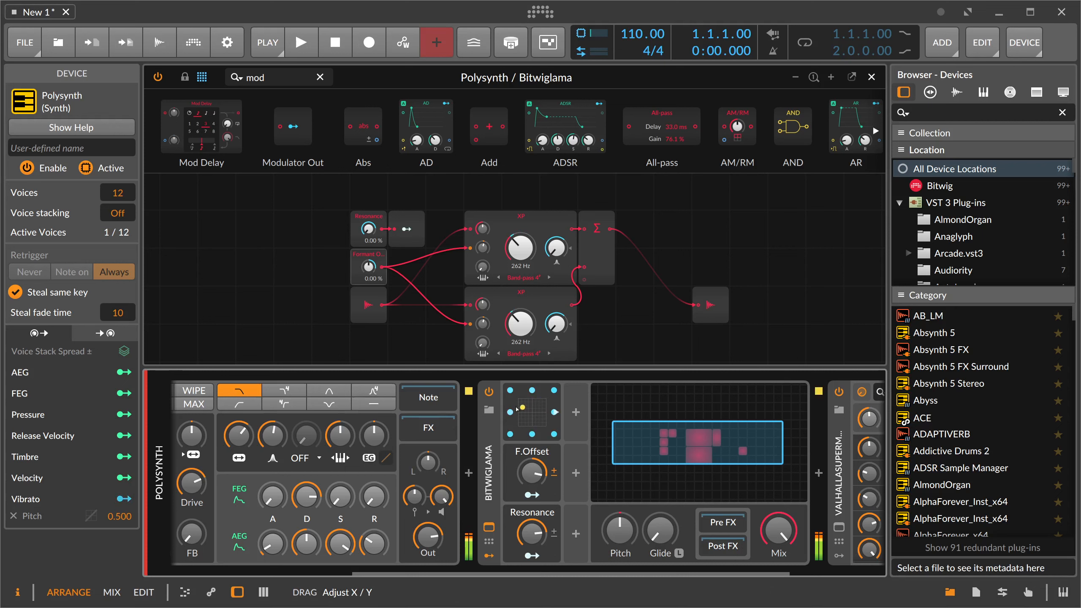
drag(527, 408, 532, 414)
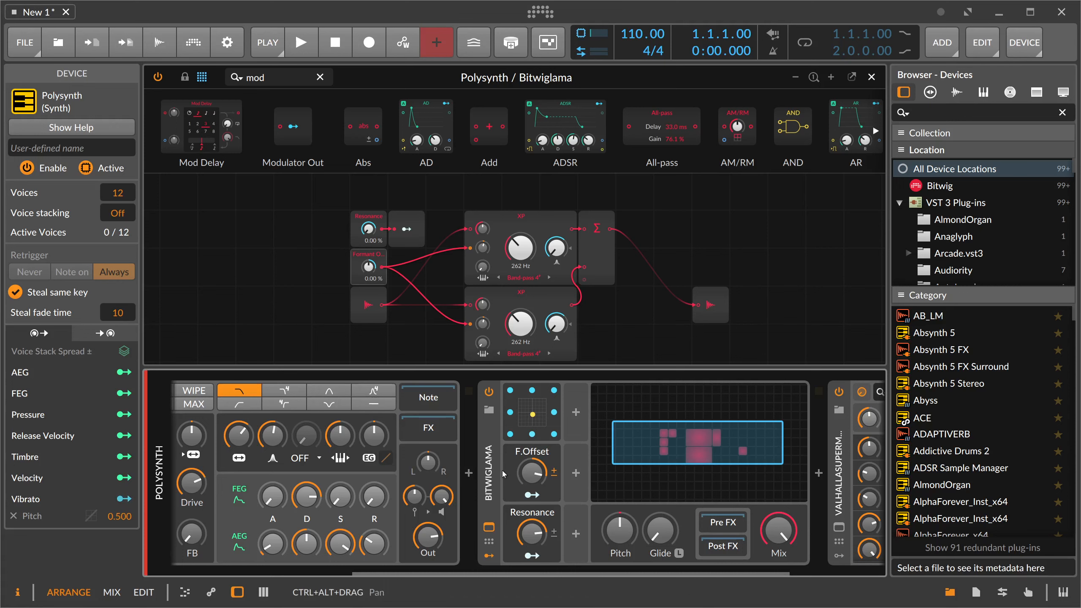
- Close the Grid editor and name a new library preset of the Bitwiglama device BitwigLama
click(489, 527)
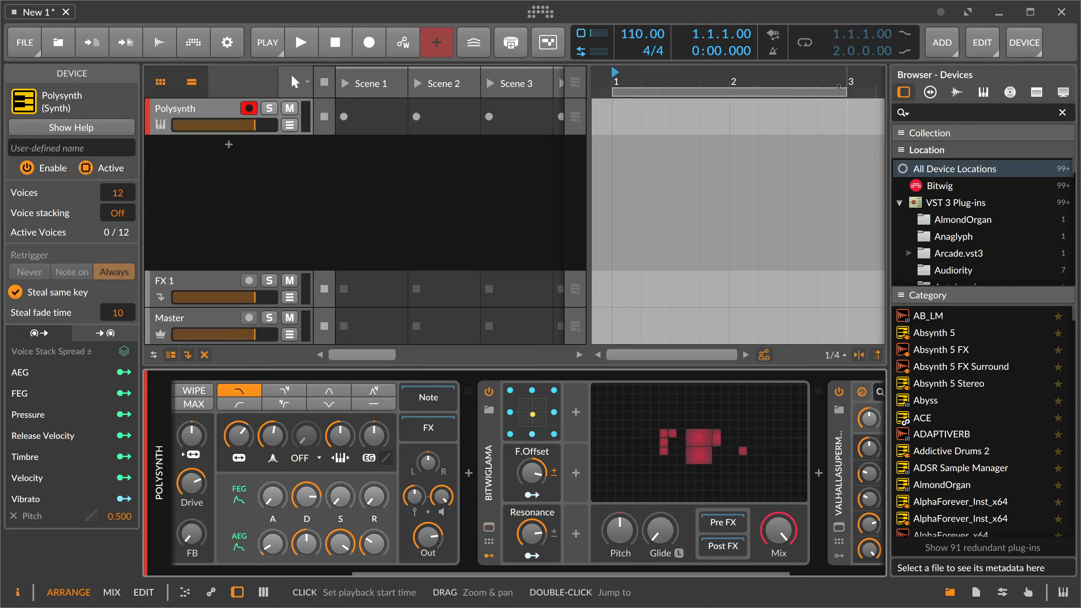
click(267, 127)
click(492, 439)
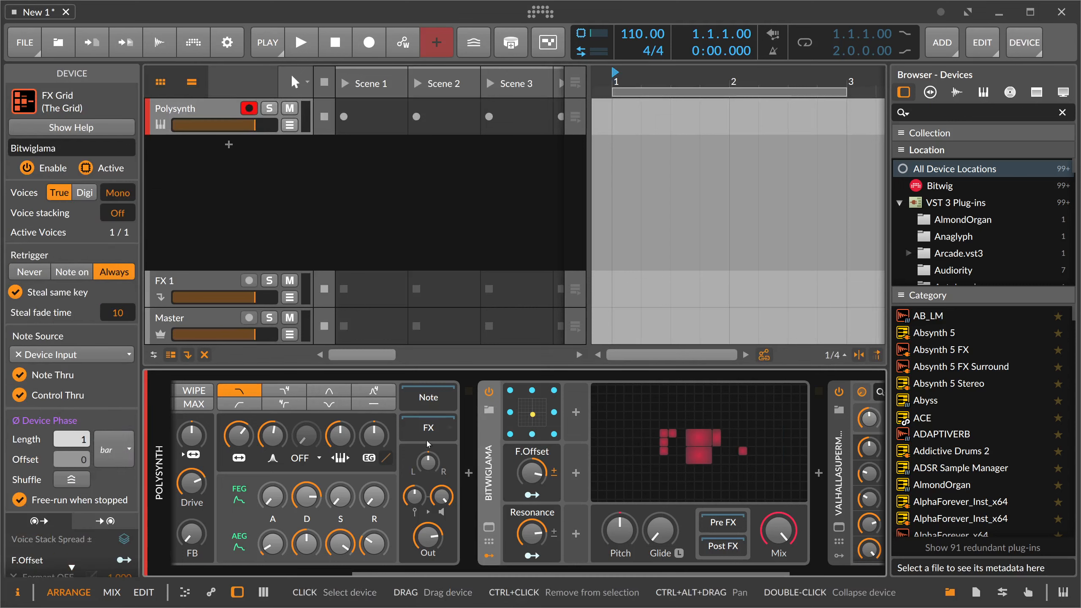
right_click(493, 440)
click(519, 384)
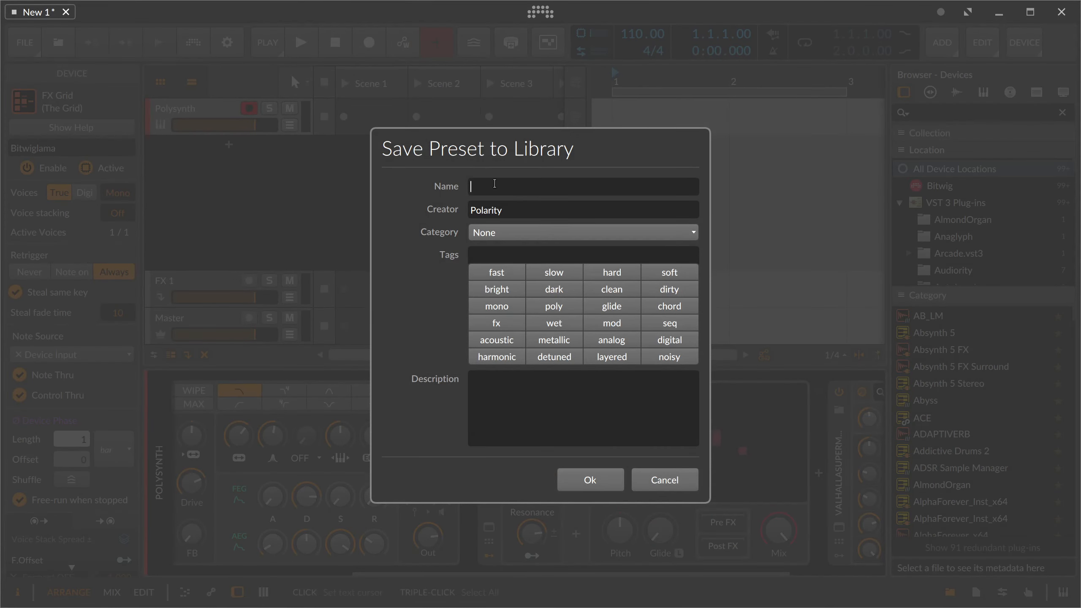
text(BitwigLama)
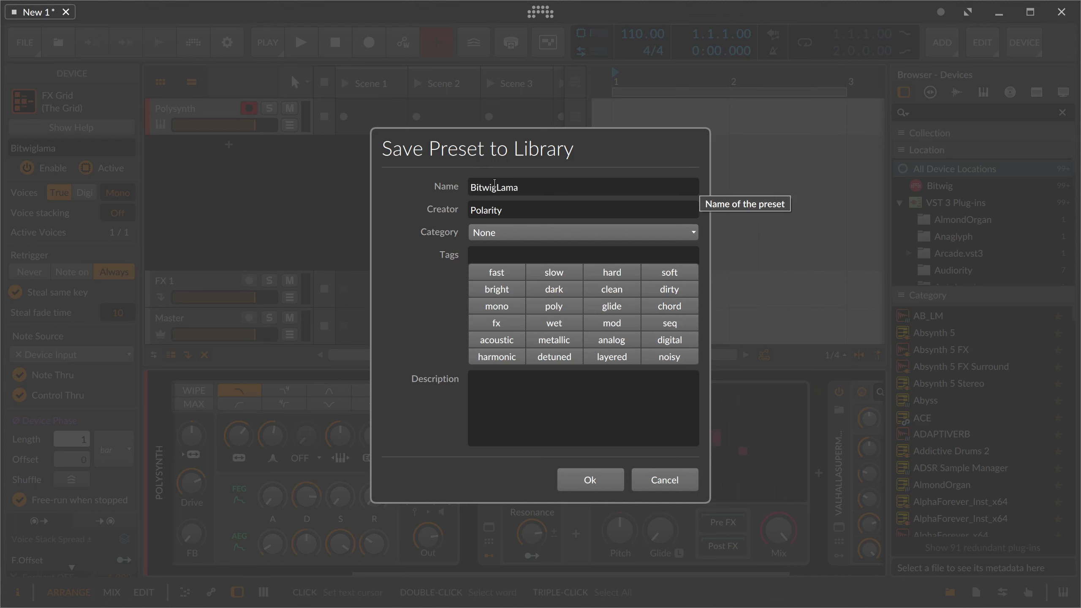
- Save the preset with category Filter, the tag soft and the description "Delay Lama Singing Voice"
click(500, 233)
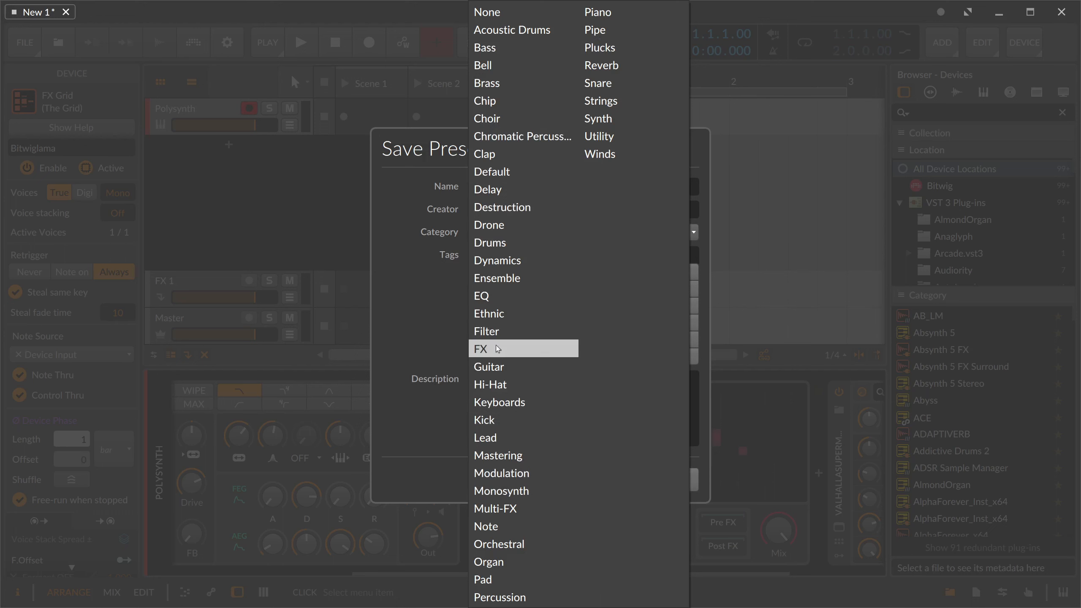
click(499, 334)
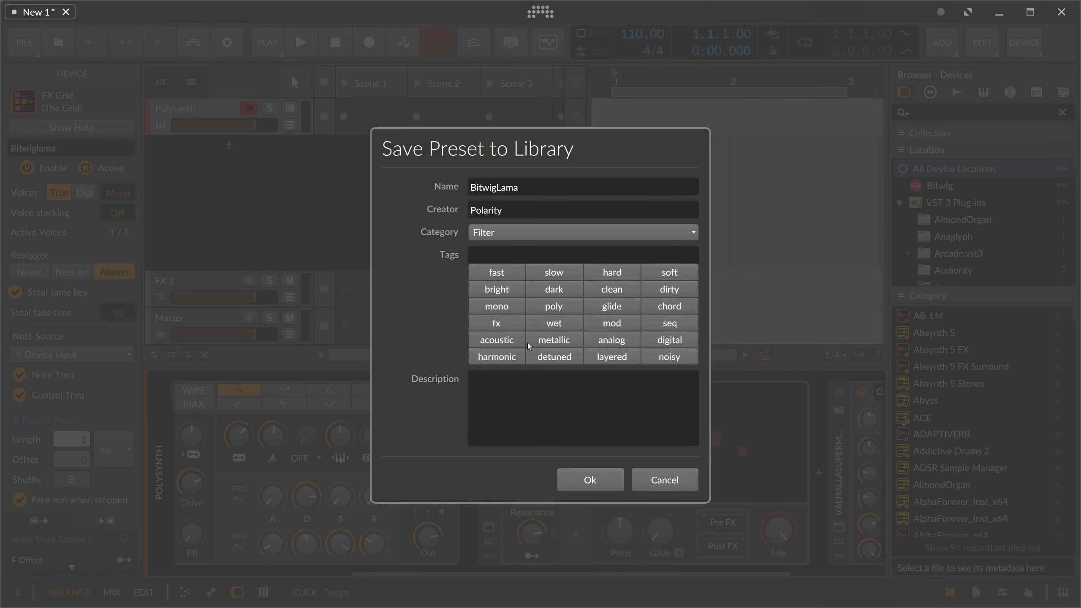
click(541, 276)
click(536, 274)
click(653, 275)
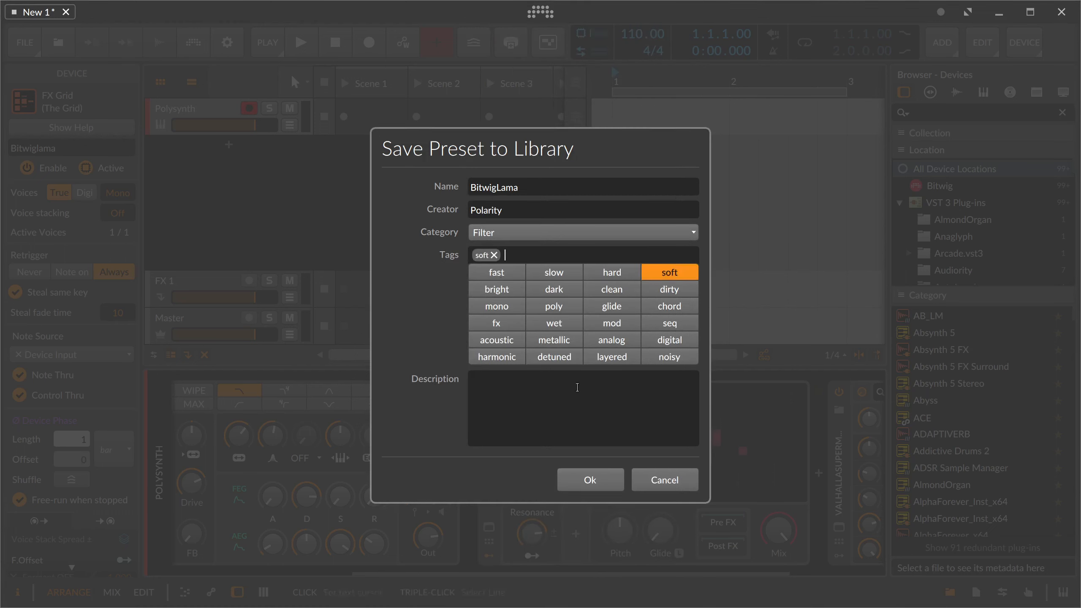
click(569, 392)
text(Delay Lama Singing Voice)
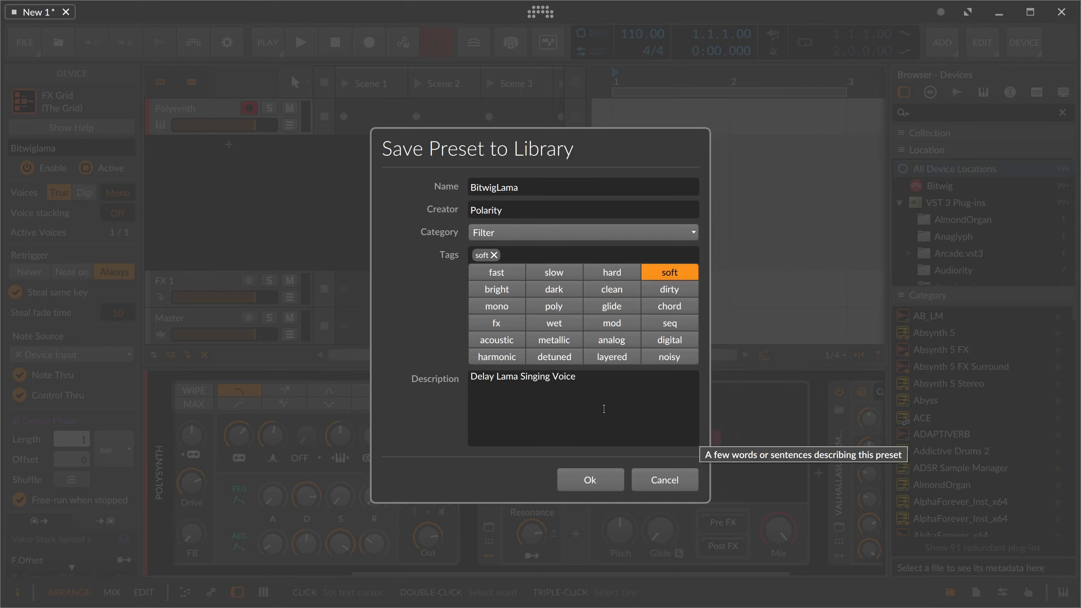
click(600, 481)
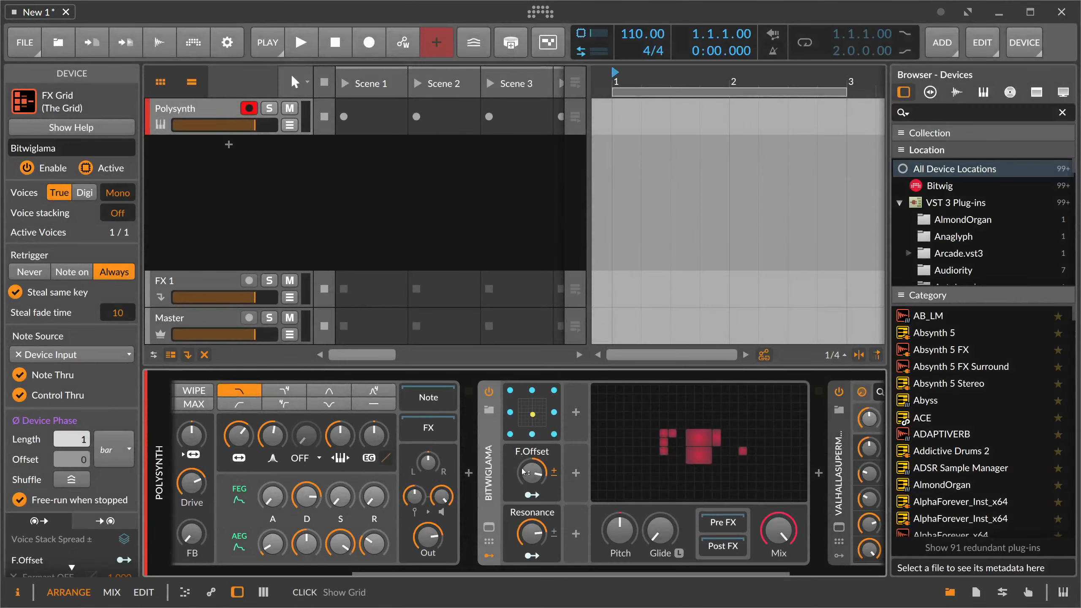
- Add a new instrument track with the Vital synth and reposition its plug-in window over the arranger
drag(524, 575, 340, 573)
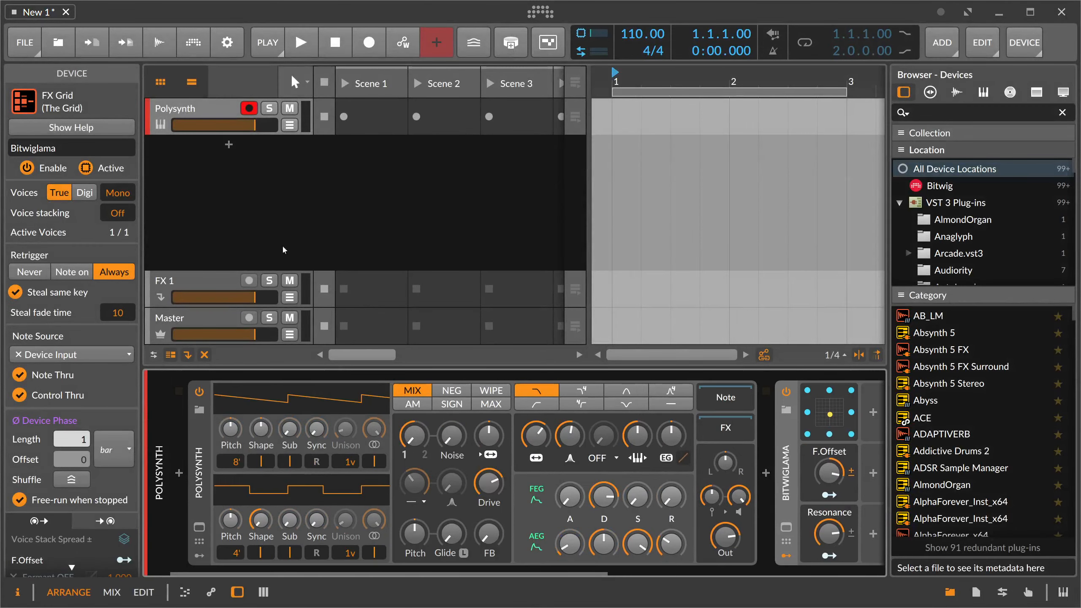
click(229, 146)
text(vital)
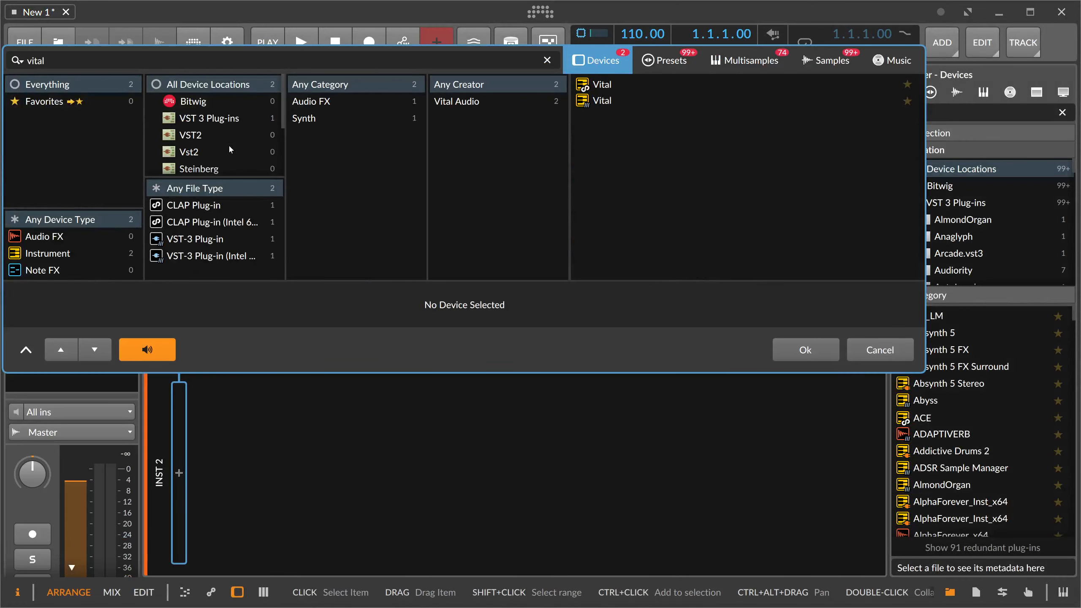
key(Down)
key(Return)
mouse_move(383, 113)
mouse_down()
mouse_move(405, 101)
mouse_move(386, 104)
mouse_up()
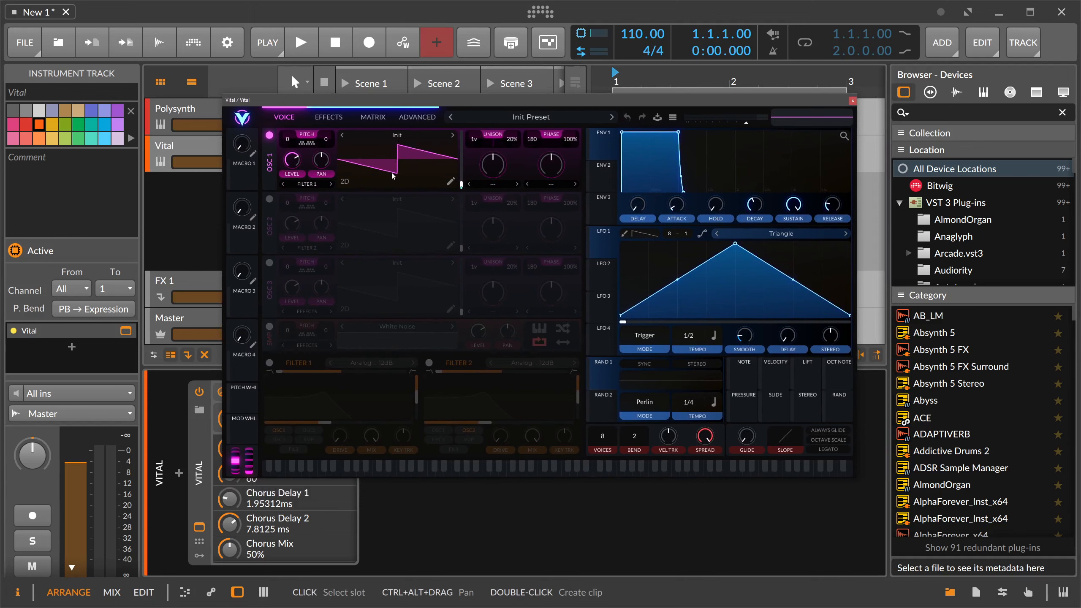
drag(287, 101, 238, 103)
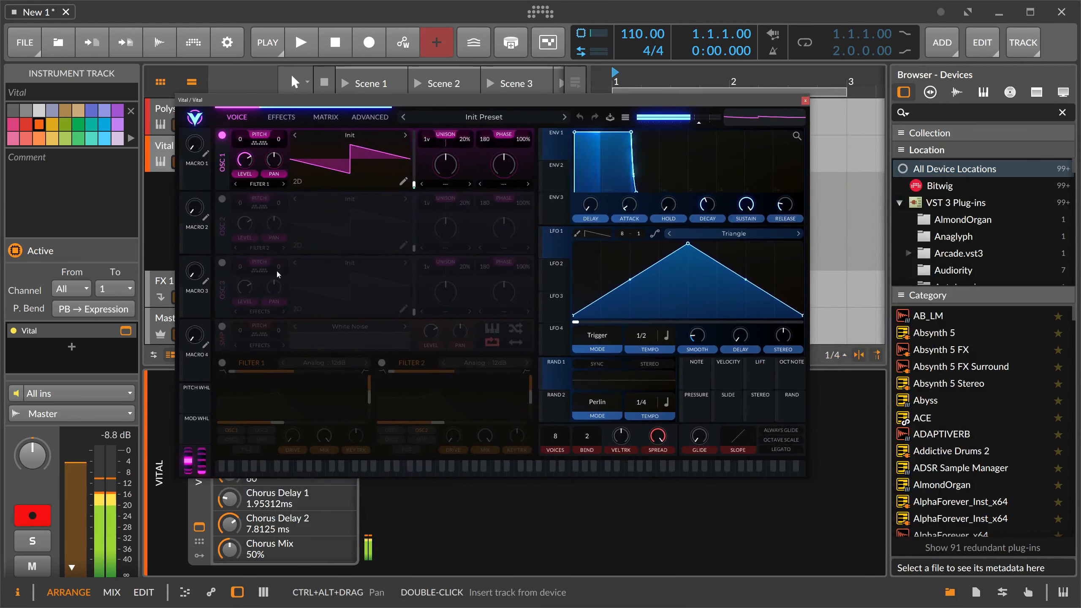
- Enable Filter 1 in Vital and set its type to Formant with the AOIE model
click(222, 362)
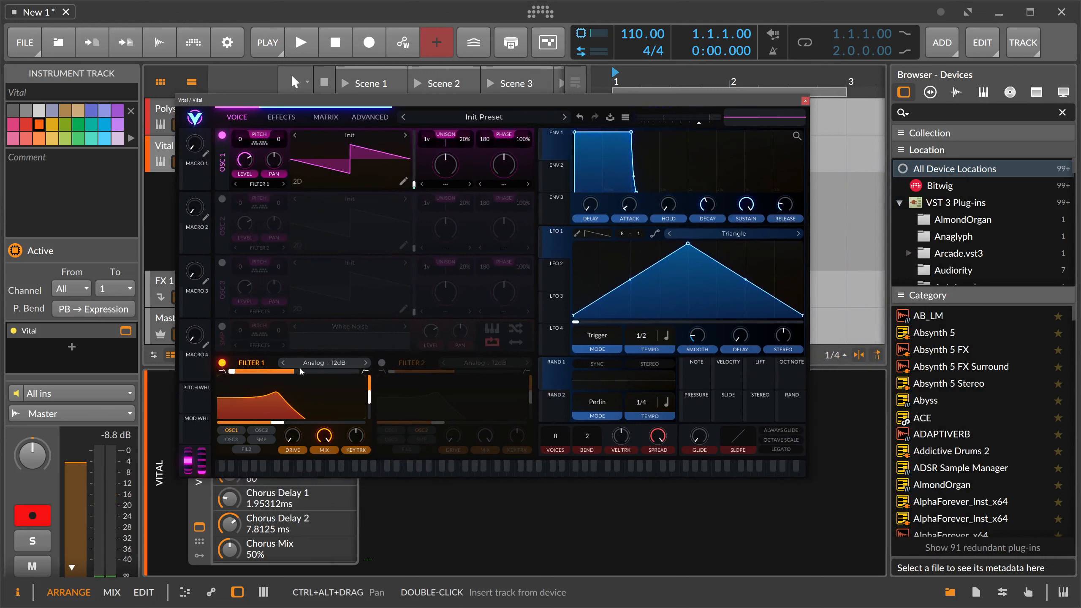
click(323, 362)
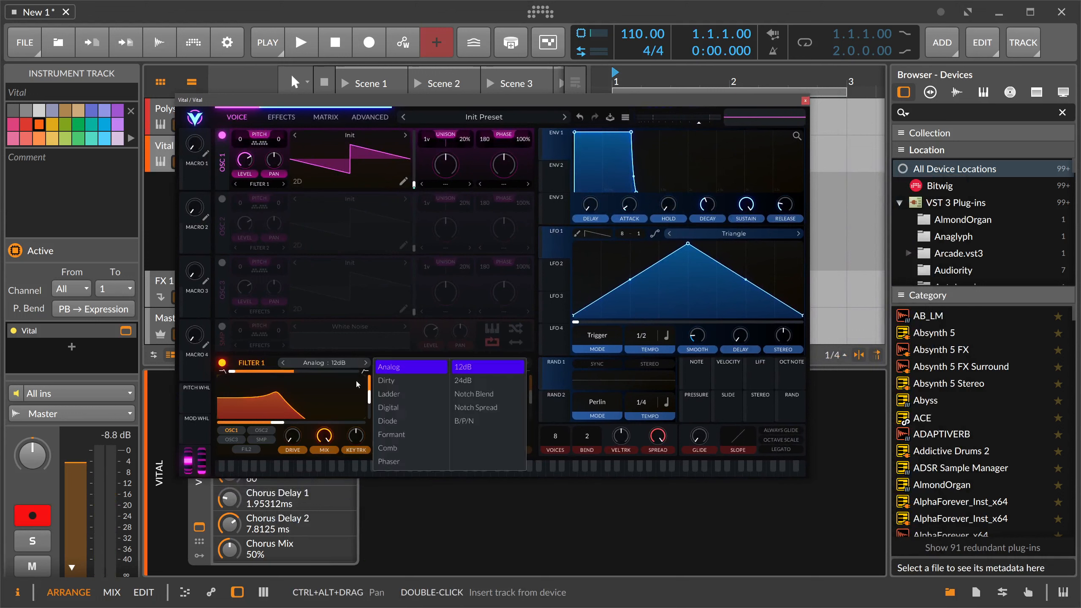
click(391, 435)
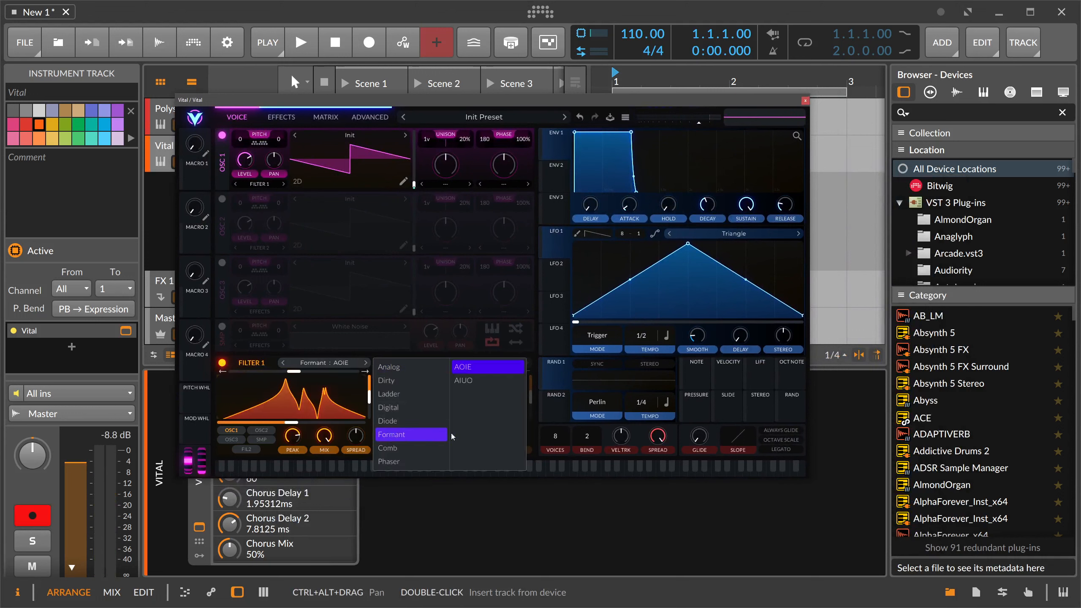
click(467, 368)
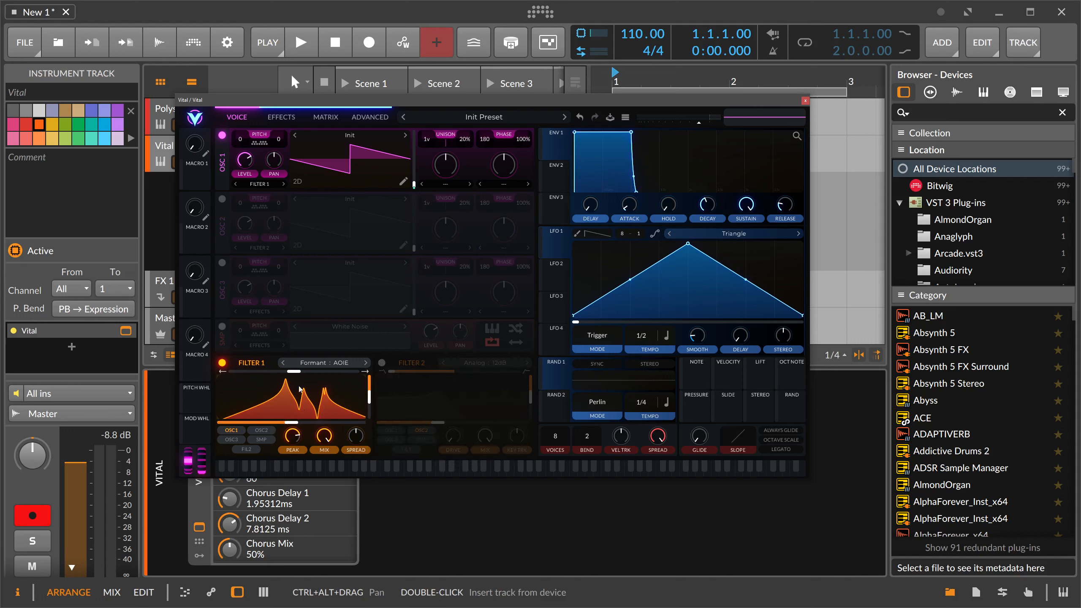
- Audition Vital's formant filter by adjusting Formant Transpose and sweeping Formant X and Y, leaving X at about 0.51
mouse_move(292, 373)
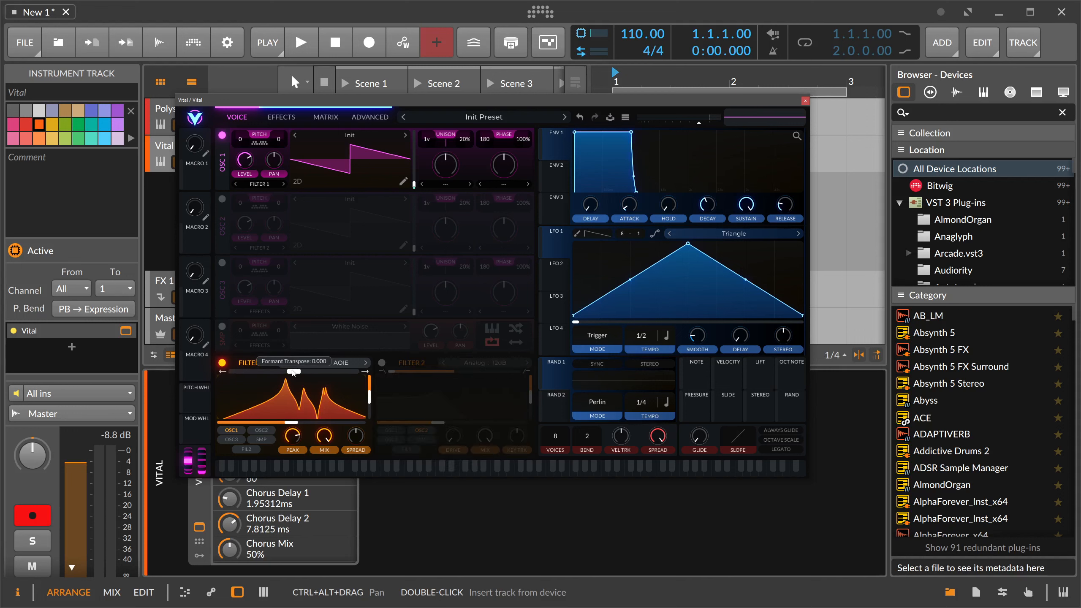
mouse_move(293, 372)
mouse_down()
mouse_move(252, 372)
mouse_move(306, 372)
mouse_move(296, 372)
mouse_up()
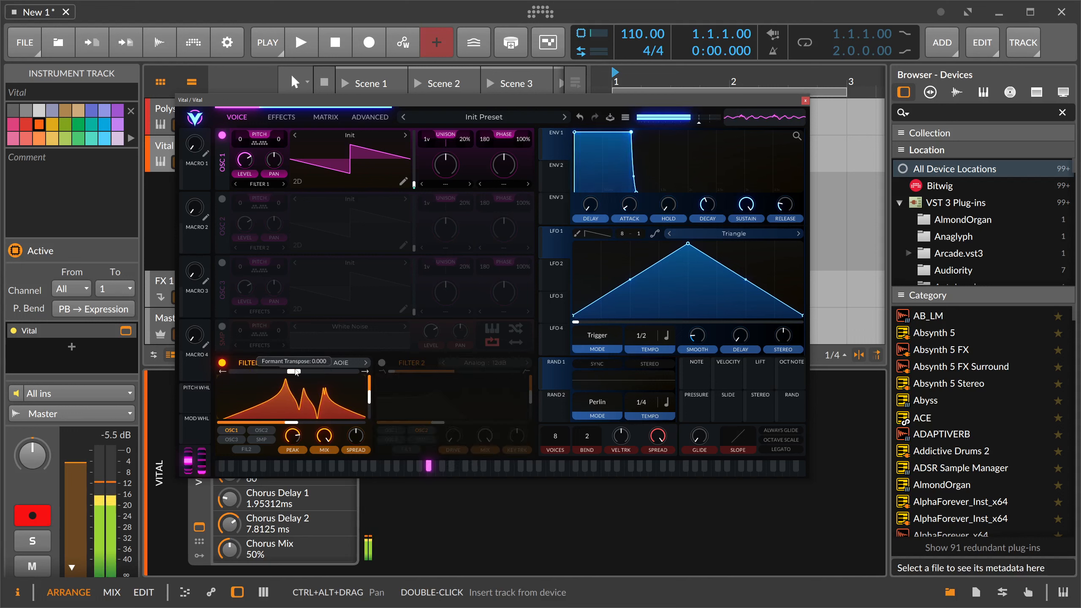
mouse_move(369, 398)
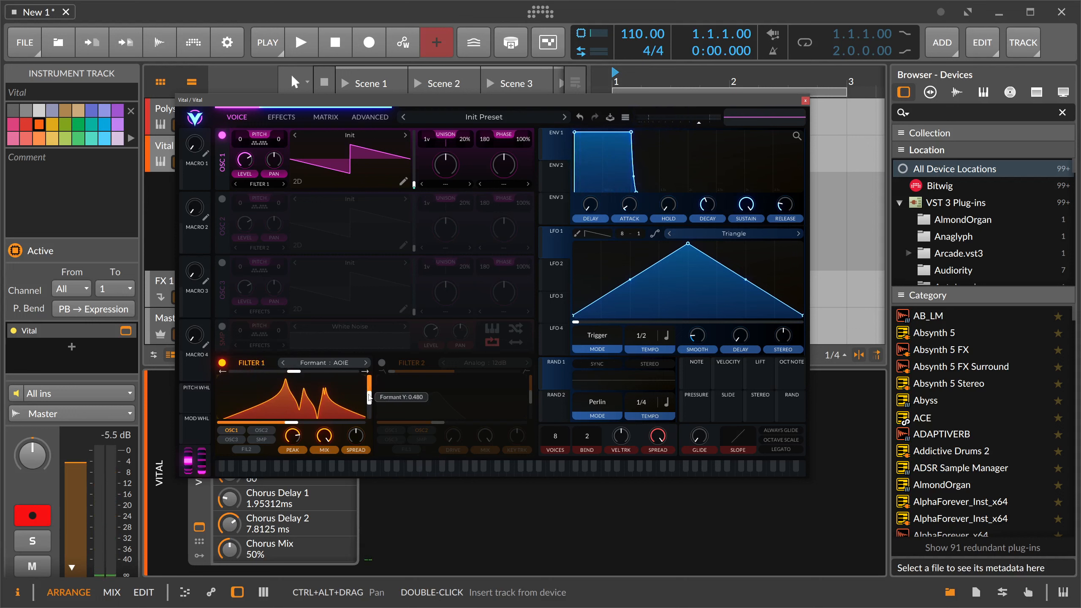
drag(369, 398, 369, 405)
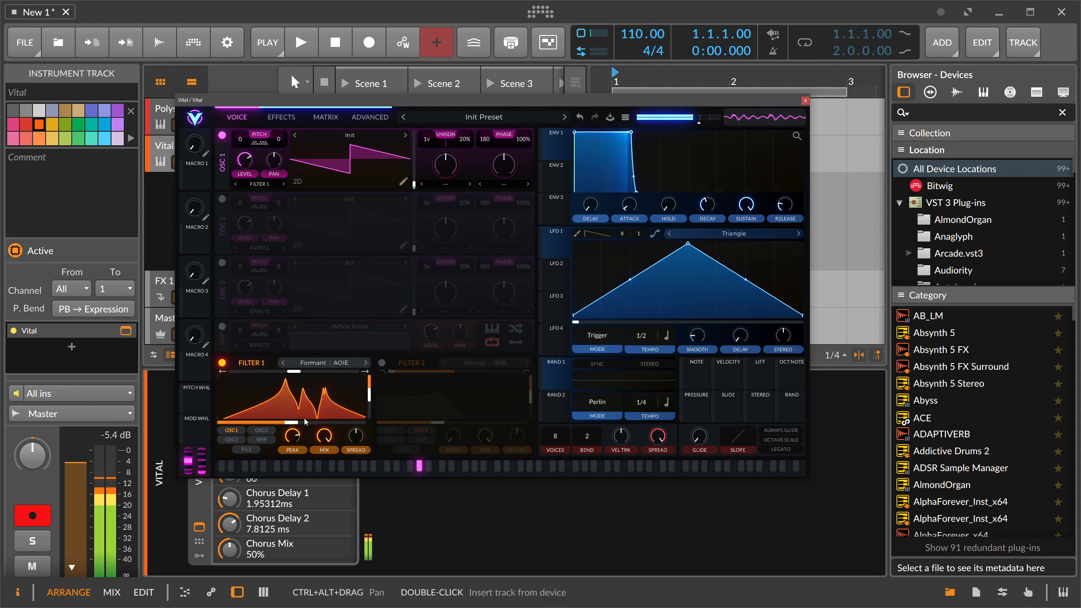
drag(305, 421, 336, 421)
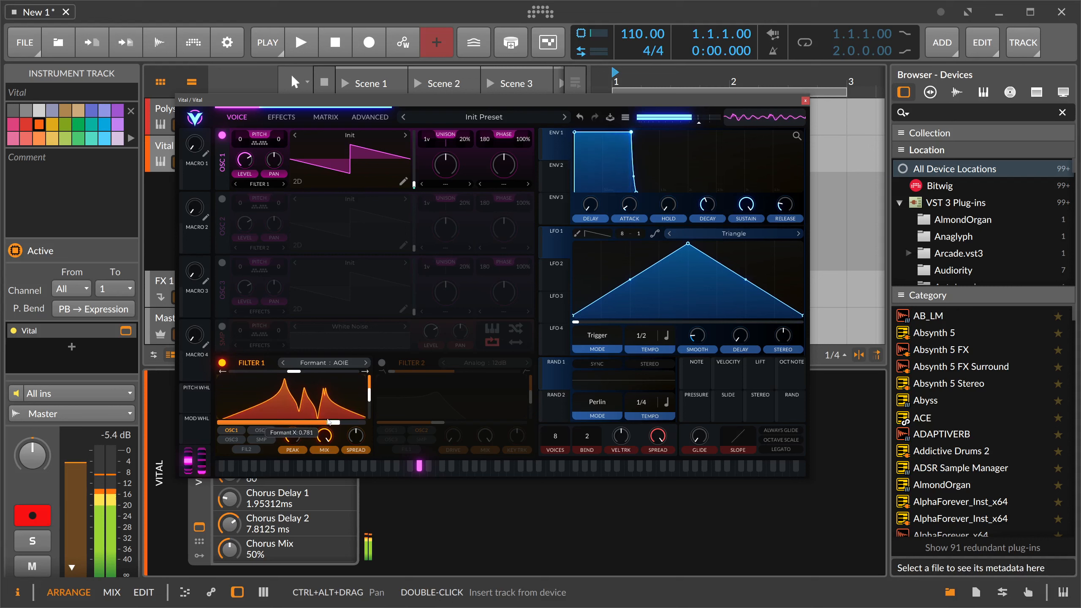
drag(369, 398, 369, 403)
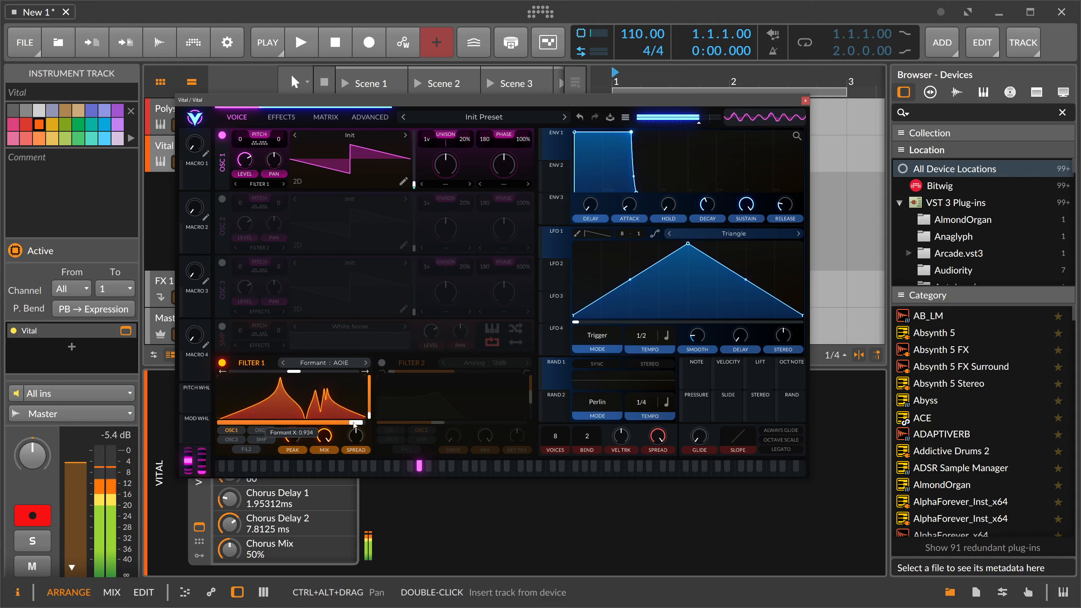
drag(254, 421, 292, 421)
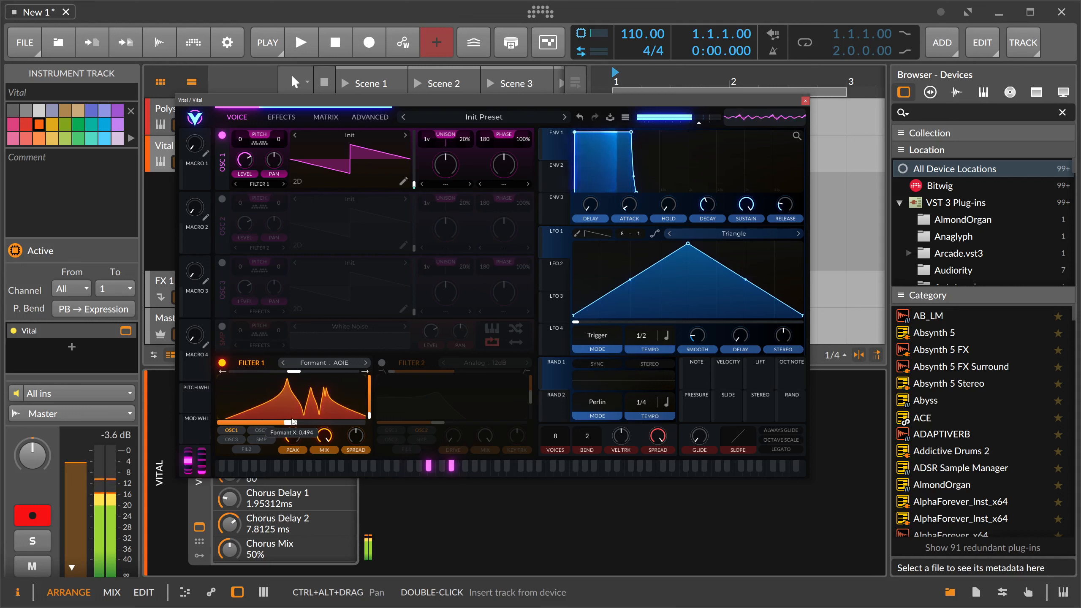
mouse_move(369, 412)
mouse_down()
mouse_move(369, 372)
mouse_move(370, 409)
mouse_up()
mouse_move(292, 422)
mouse_down()
mouse_move(353, 422)
mouse_move(295, 422)
mouse_up()
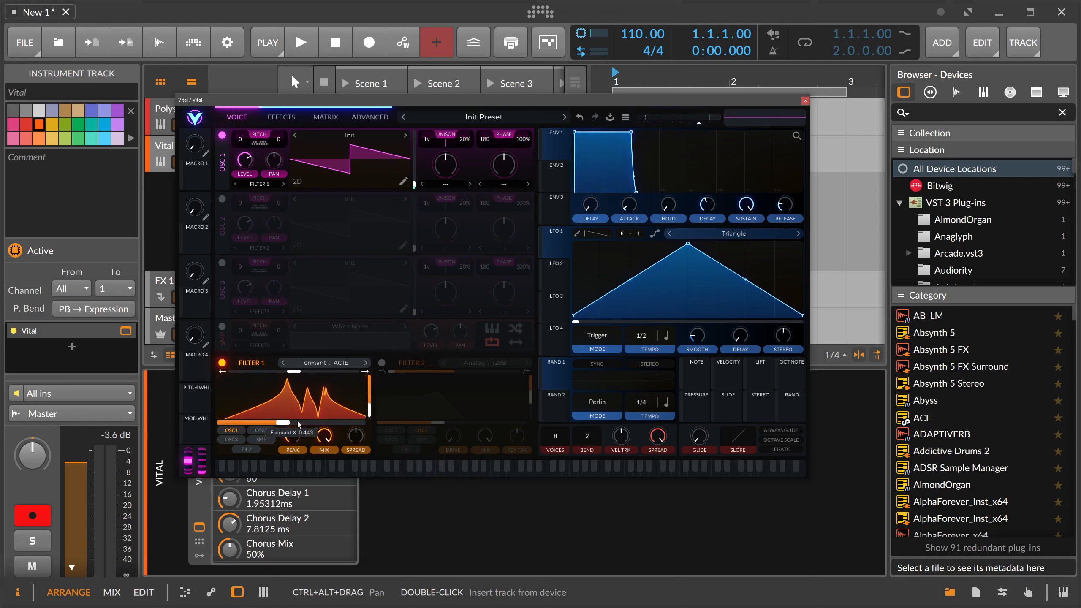
mouse_move(291, 417)
mouse_down()
mouse_move(312, 385)
mouse_move(306, 403)
mouse_up()
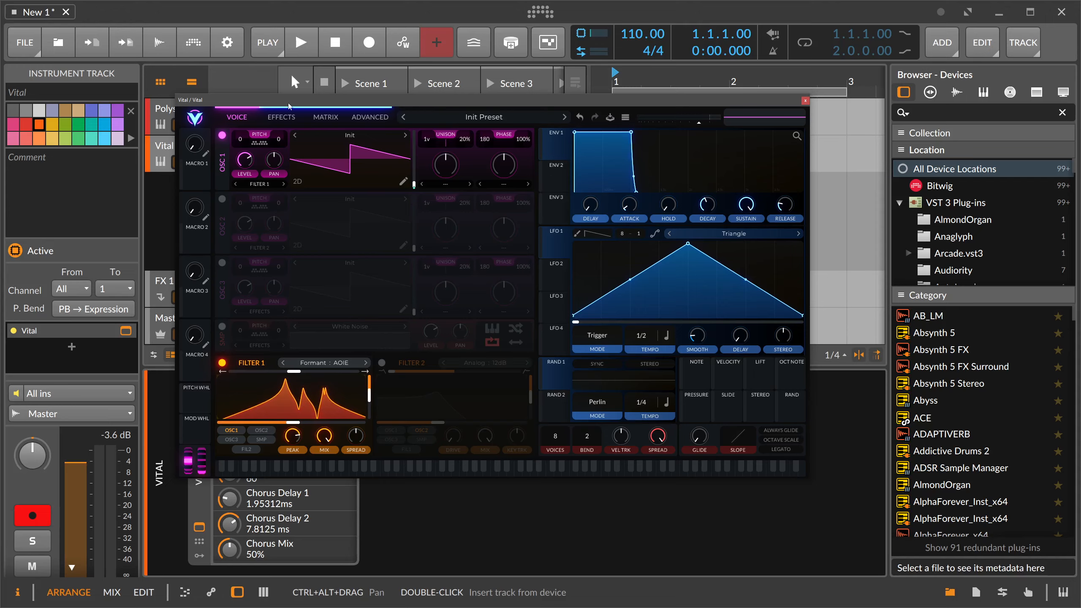
- Show the Polysynth track's devices beside the Vital window, then move Bitwiglama's Vector-8 handle around and reset it to the centre
click(185, 112)
drag(441, 138, 250, 75)
mouse_move(830, 421)
mouse_down()
mouse_move(825, 437)
mouse_move(825, 411)
mouse_up()
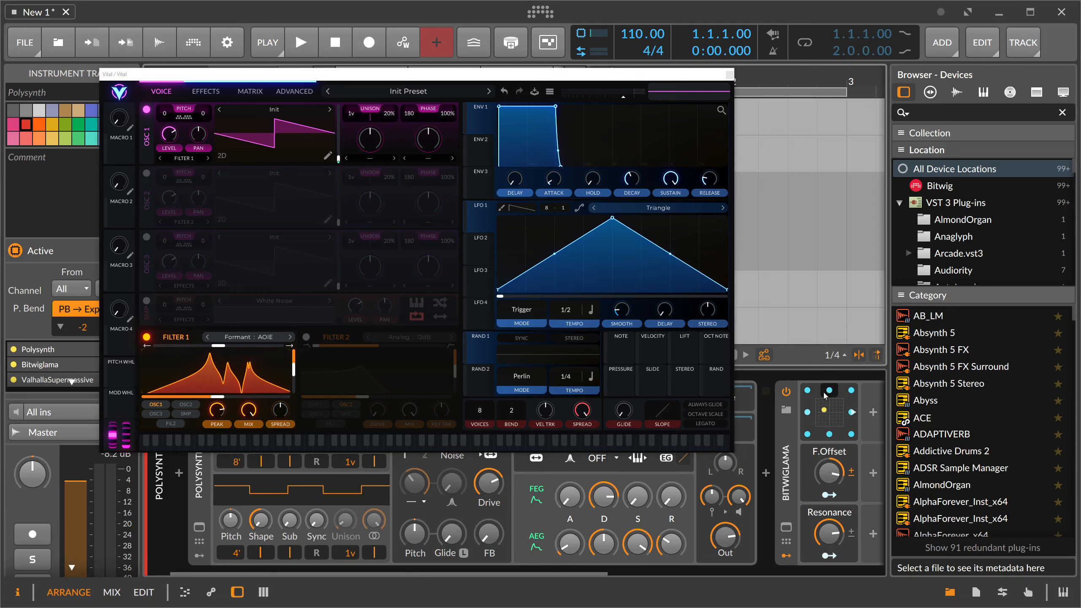
double_click(830, 416)
- Consult the vowel formant table on Wikipedia in the browser, then return to Bitwig and close the Vital window
key(alt+Tab)
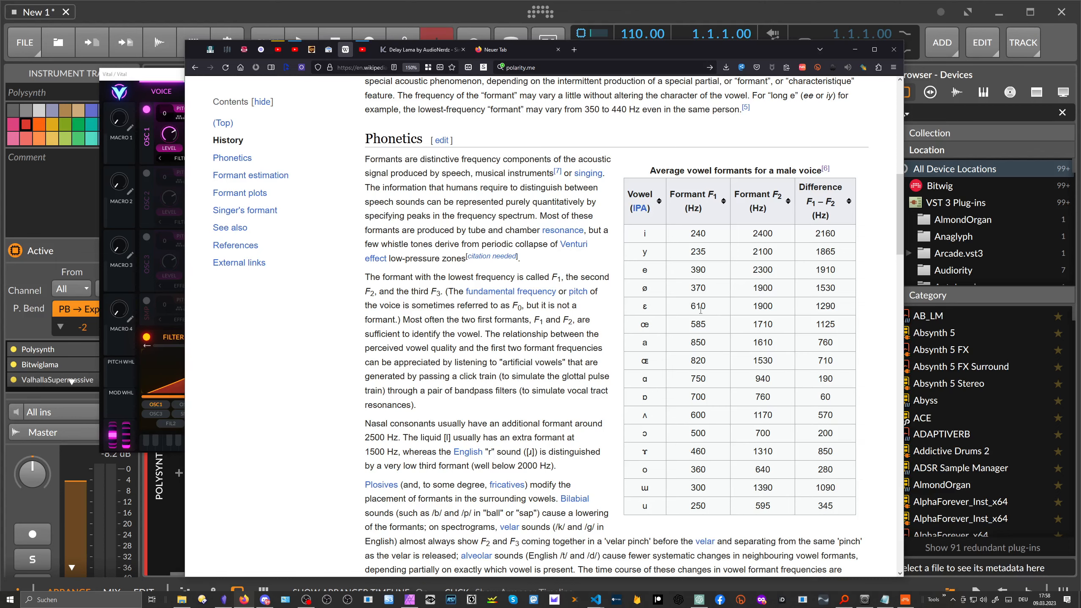
click(169, 19)
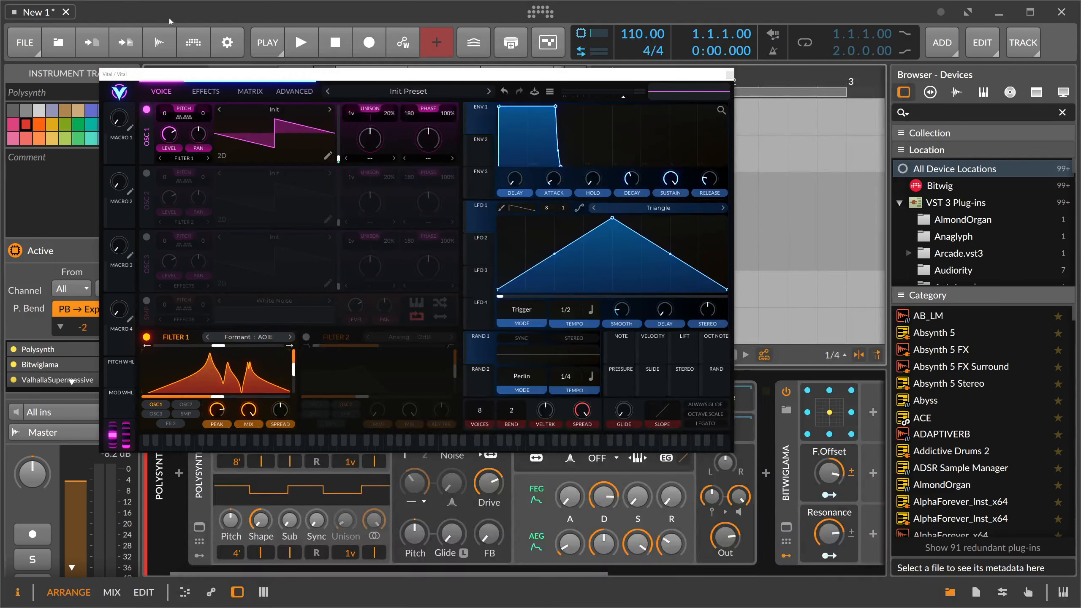
drag(624, 76, 716, 159)
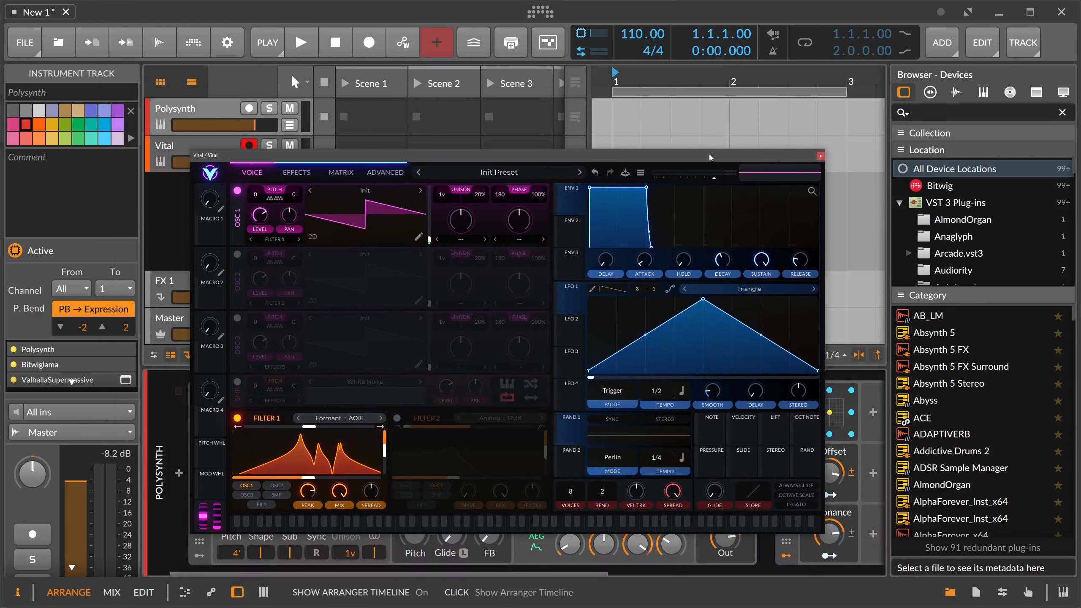
click(819, 155)
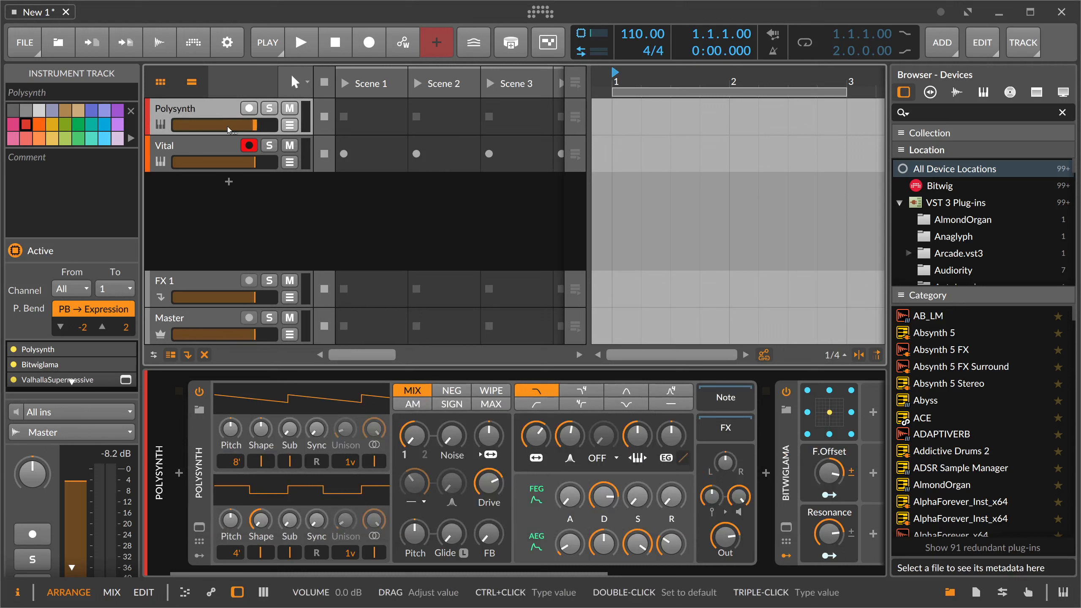
drag(551, 566, 476, 569)
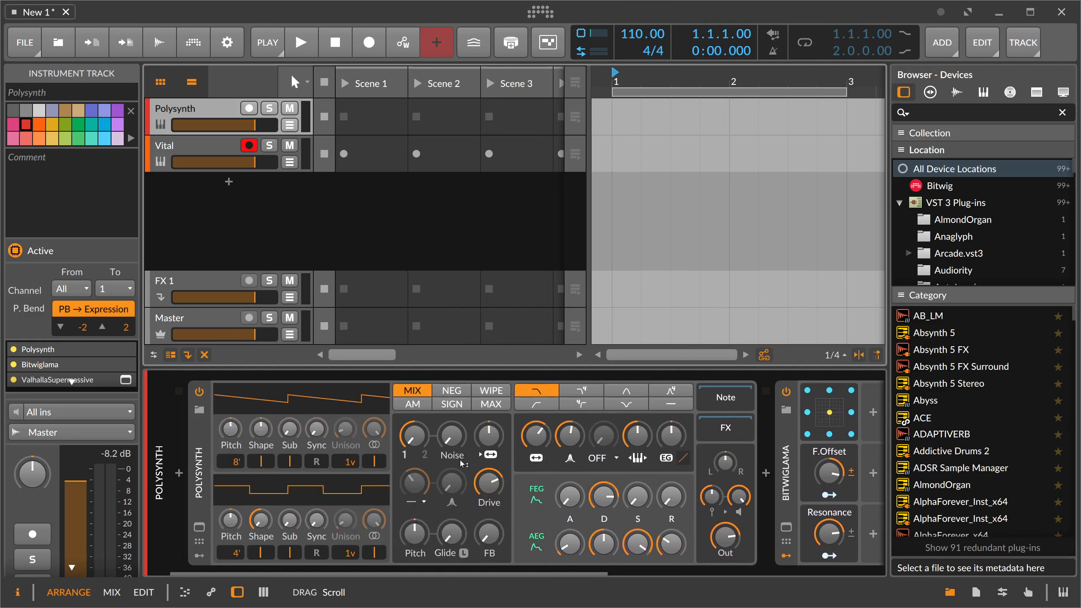
- Disarm the Vital track and add a record-armed audio track below it
click(249, 145)
click(223, 147)
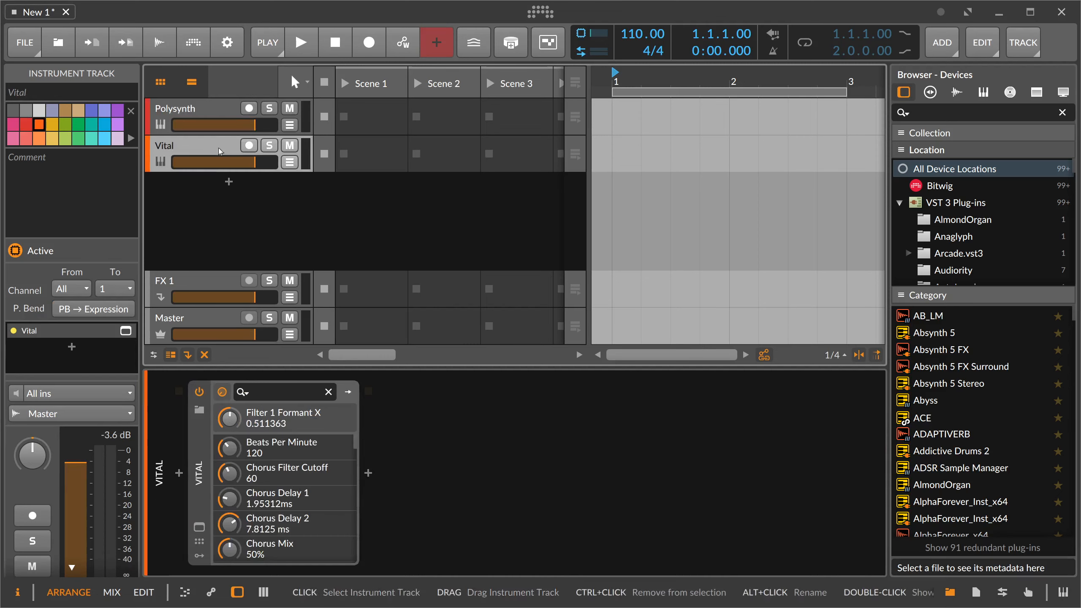
click(228, 181)
click(855, 348)
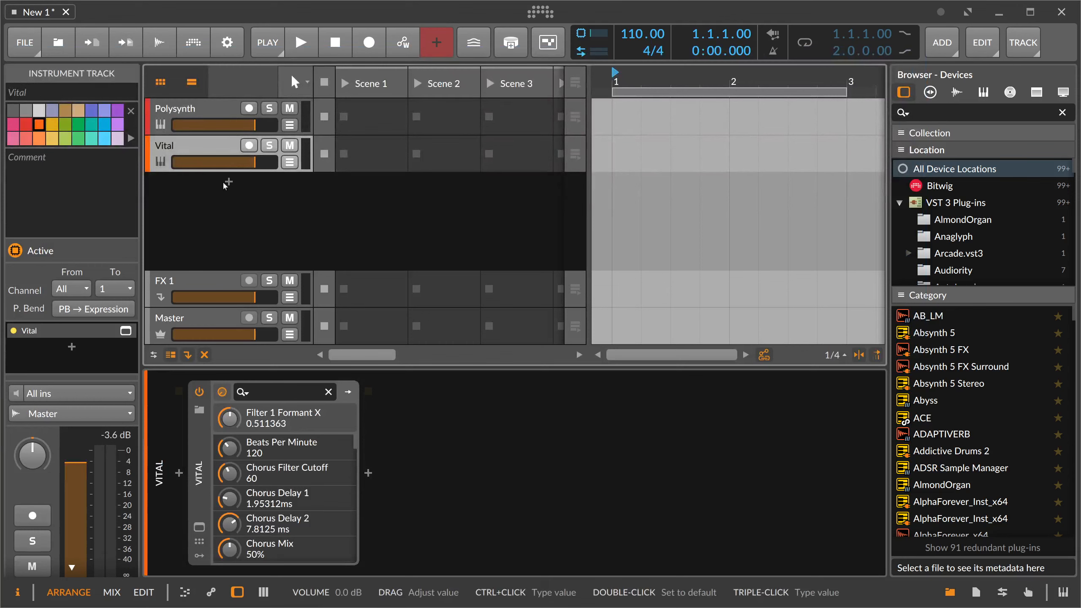
right_click(217, 218)
click(256, 246)
click(248, 184)
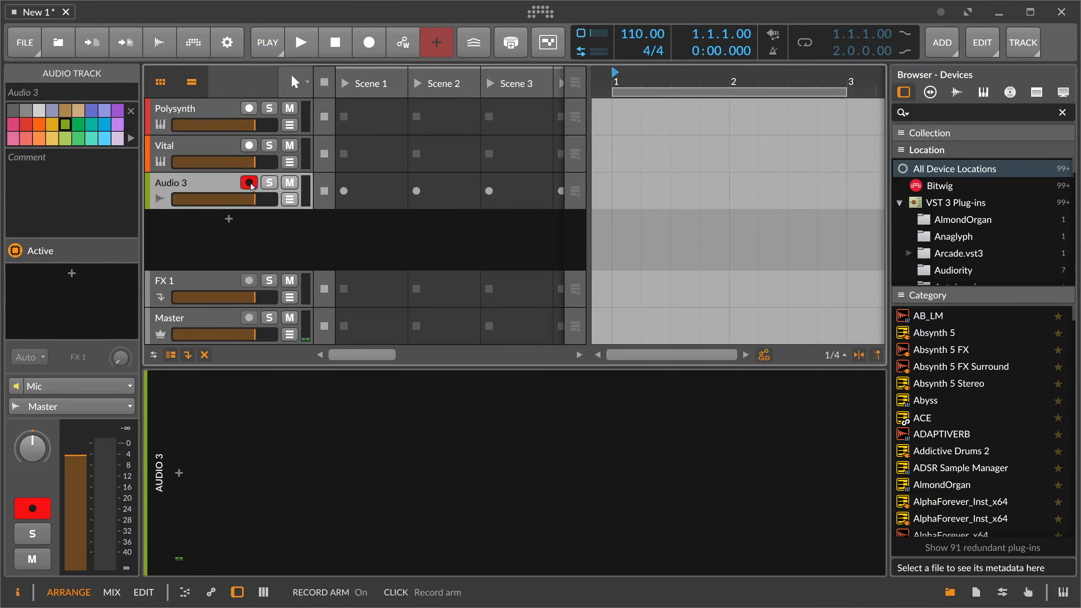
- Record a short microphone clip on the muted audio track, trim its start and move it to begin at bar 1
click(290, 183)
click(302, 45)
click(370, 44)
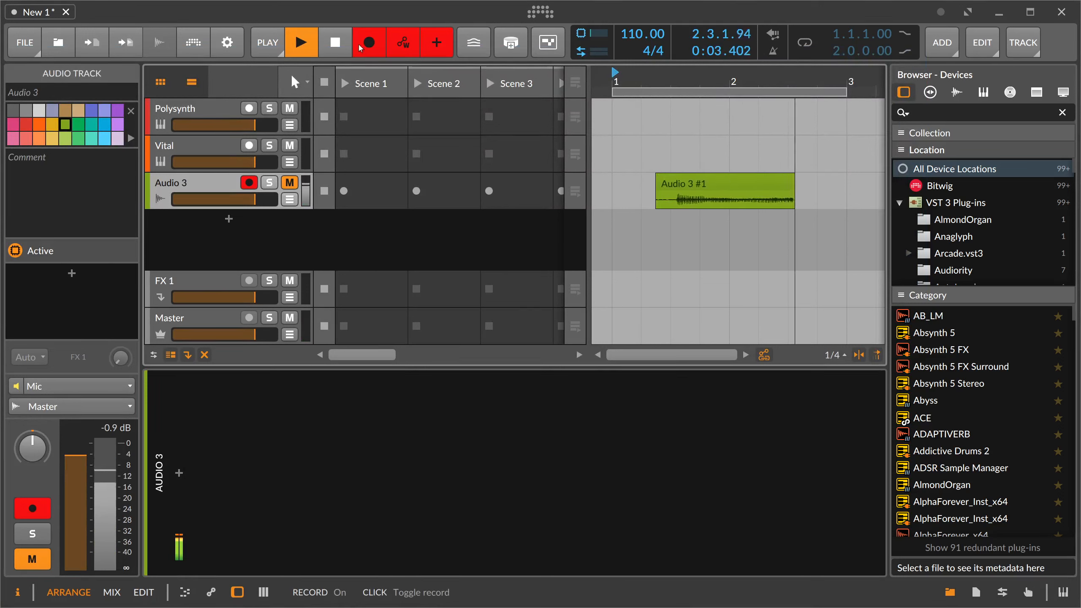
click(335, 44)
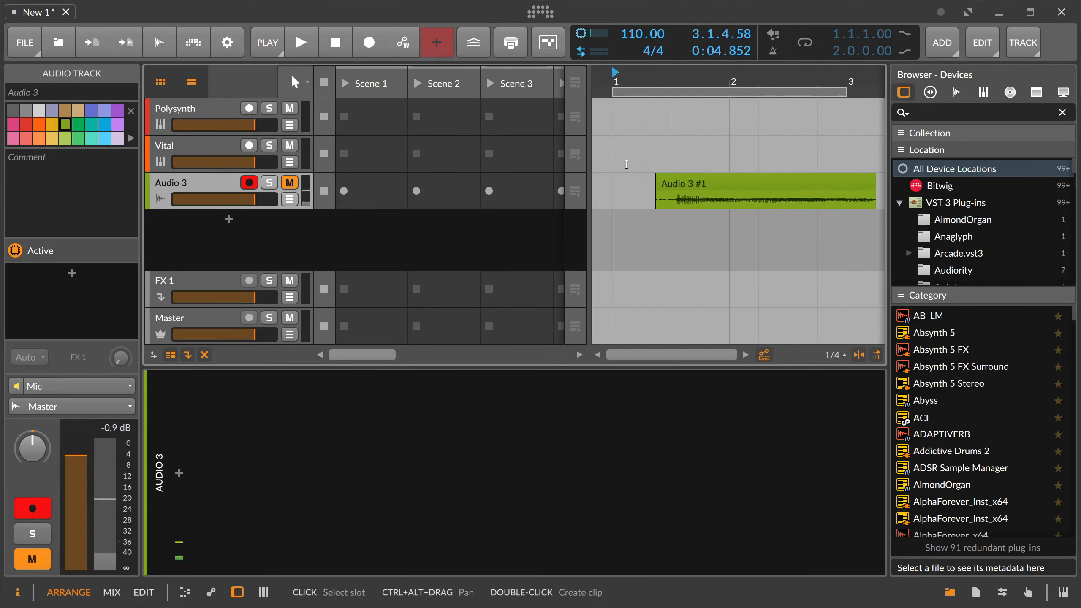
click(661, 181)
drag(662, 181, 604, 182)
- Insert a Loud Split device on the audio track with its Quiet band muted and the lower threshold at -79.3 dB
click(210, 394)
click(179, 472)
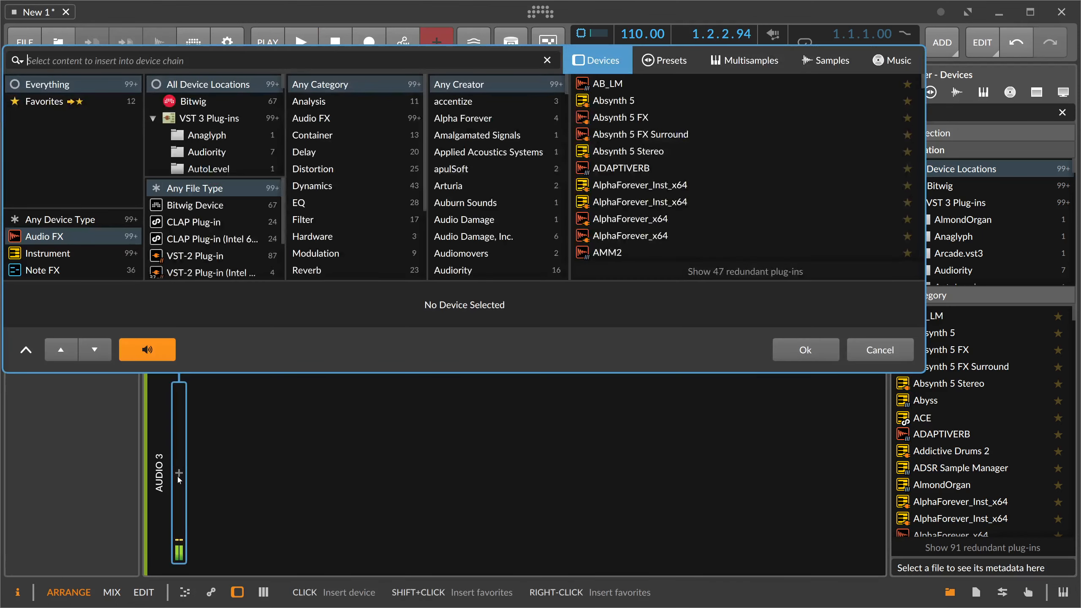
text(loud)
key(Down)
key(Return)
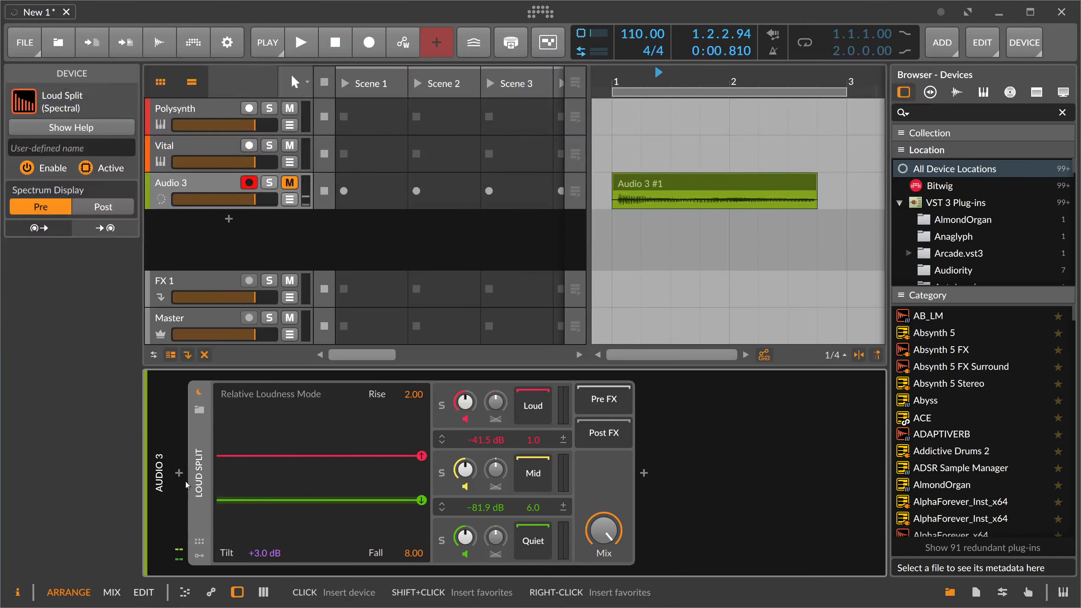
click(465, 555)
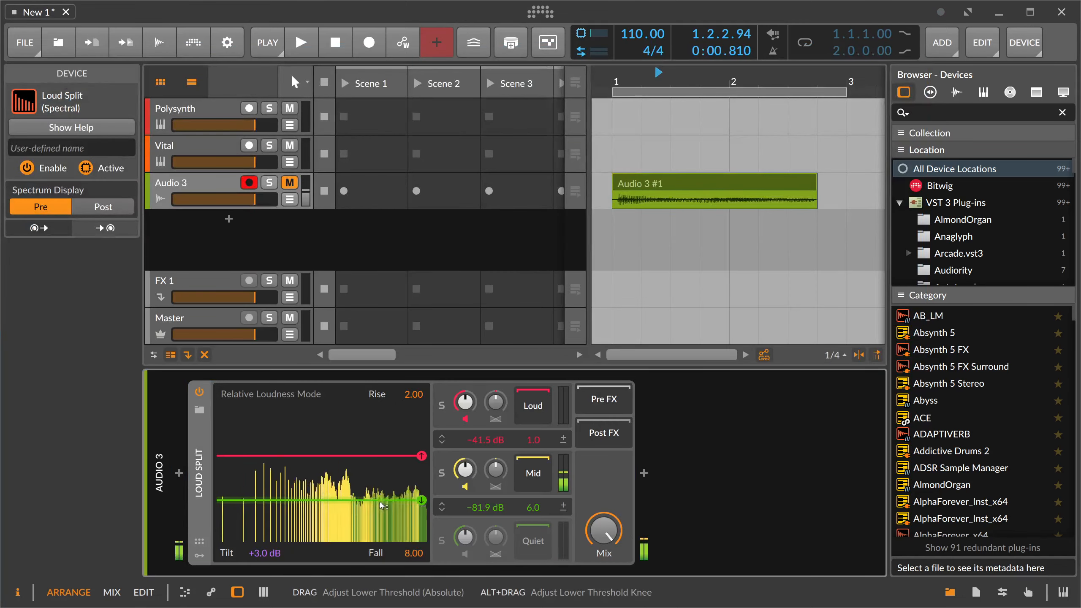
drag(393, 500, 393, 497)
- Disarm and unmute the audio track, and play the clip while setting Loud Split's lower threshold to -69.3 dB
click(249, 182)
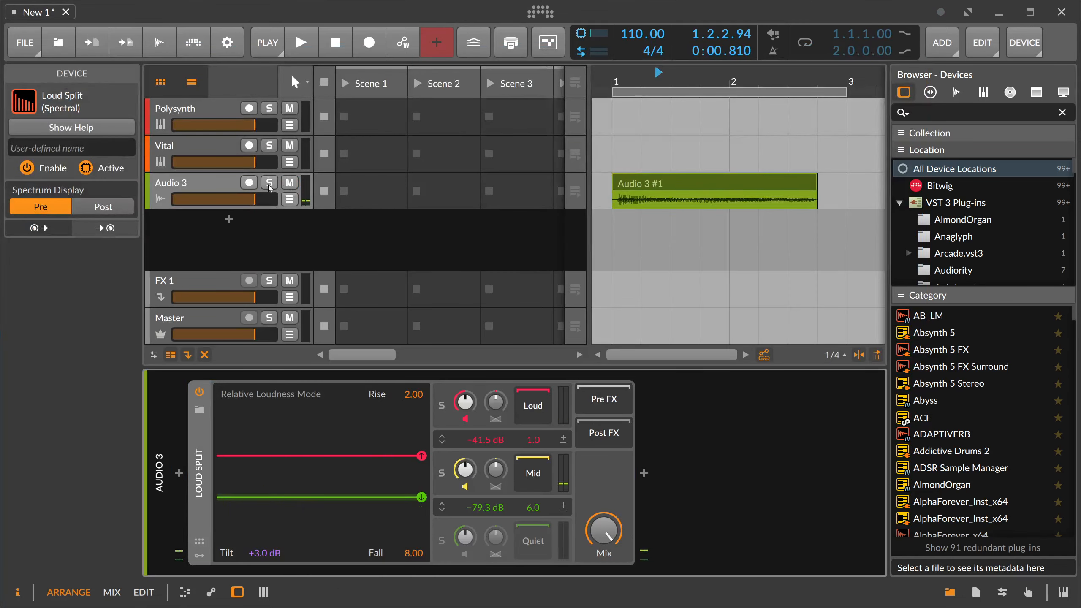
key(space)
key(space)
drag(337, 493, 338, 482)
key(space)
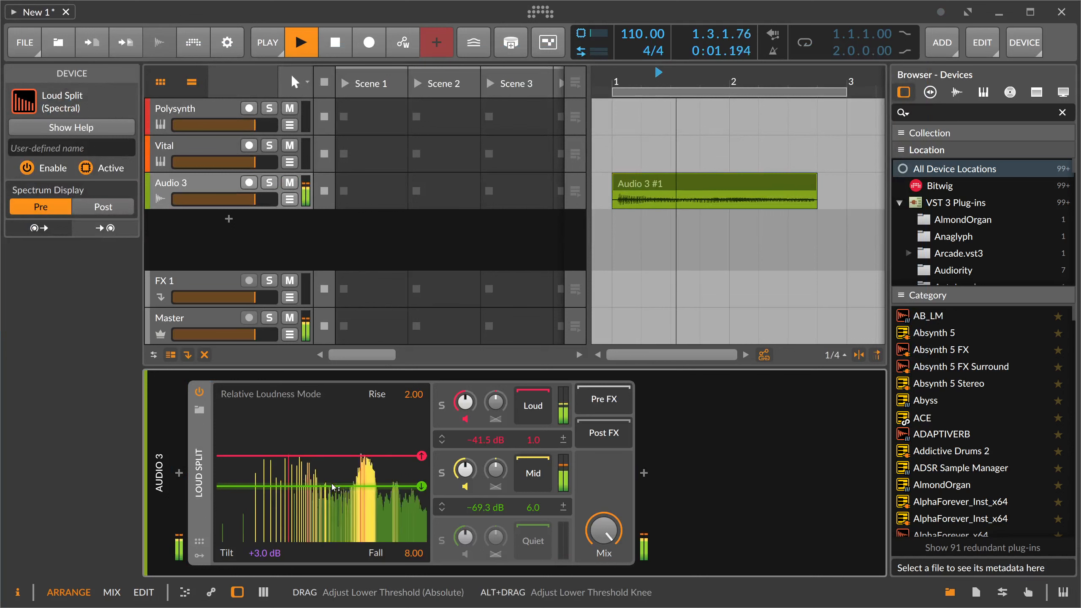
key(space)
- Insert the Auto Level preset after Loud Split and play the recorded clip from bar 1
click(644, 473)
text(fanc)
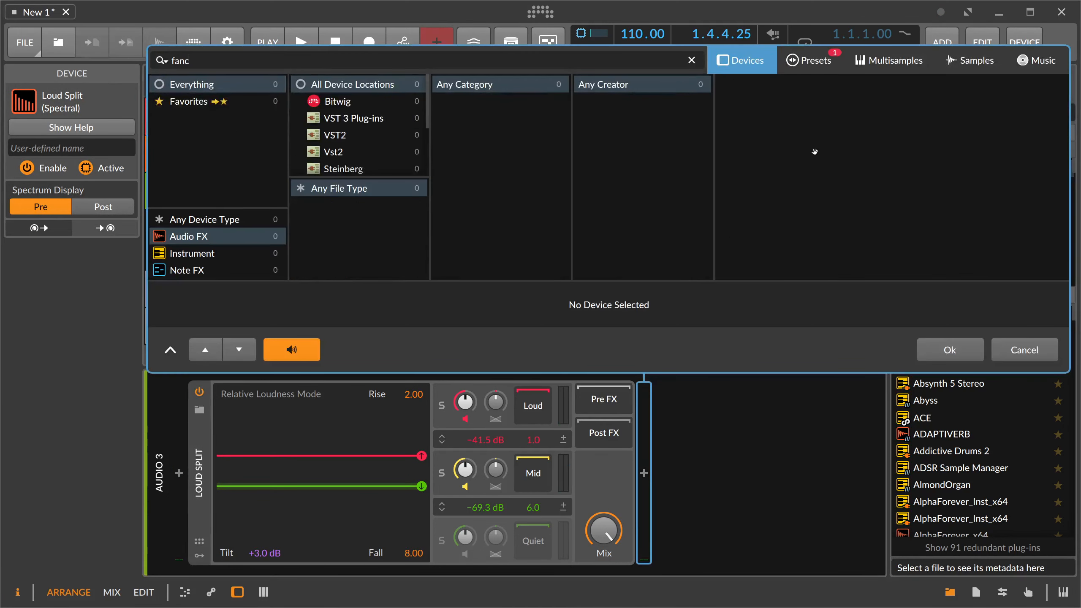
click(811, 64)
double_click(810, 84)
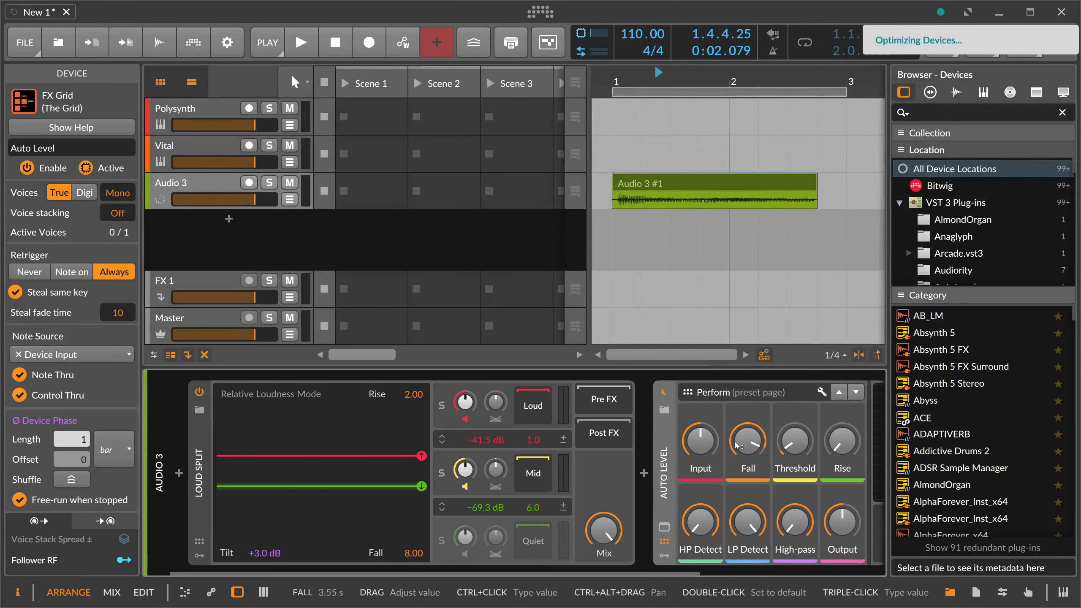
key(space)
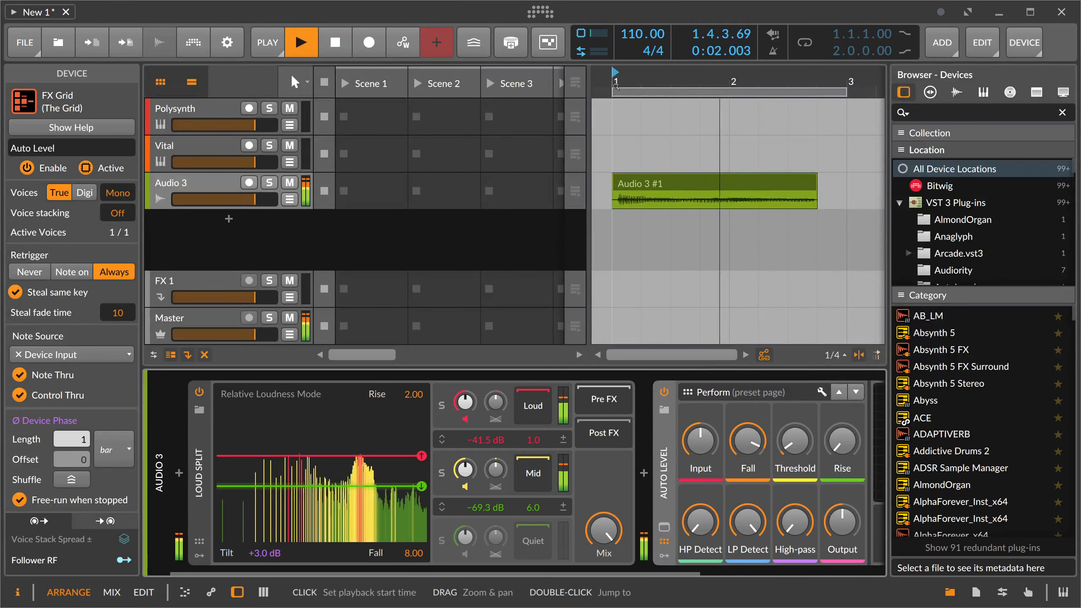
click(617, 80)
key(space)
- Bounce the recorded clip post-fader at 32-bit floating-point to a new audio track and remove the original recording track
click(657, 180)
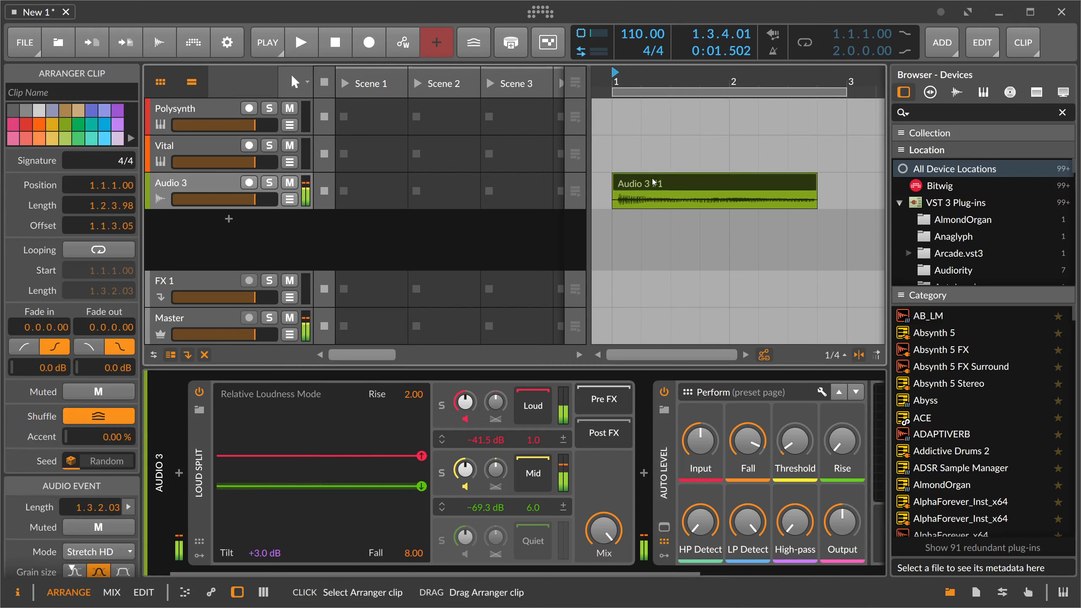
right_click(657, 182)
click(706, 371)
click(598, 224)
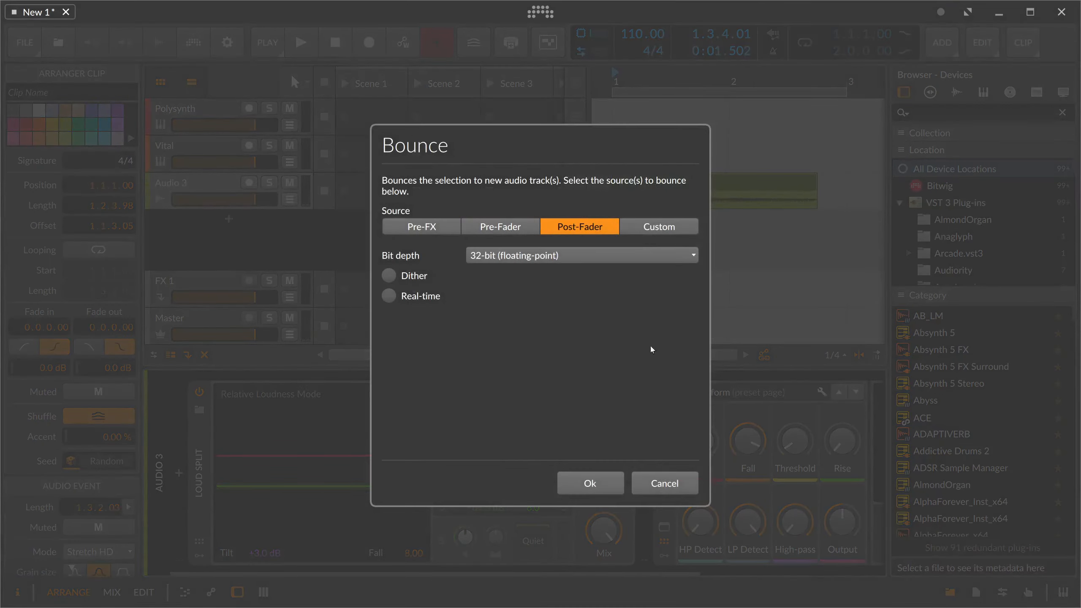
click(588, 483)
click(229, 187)
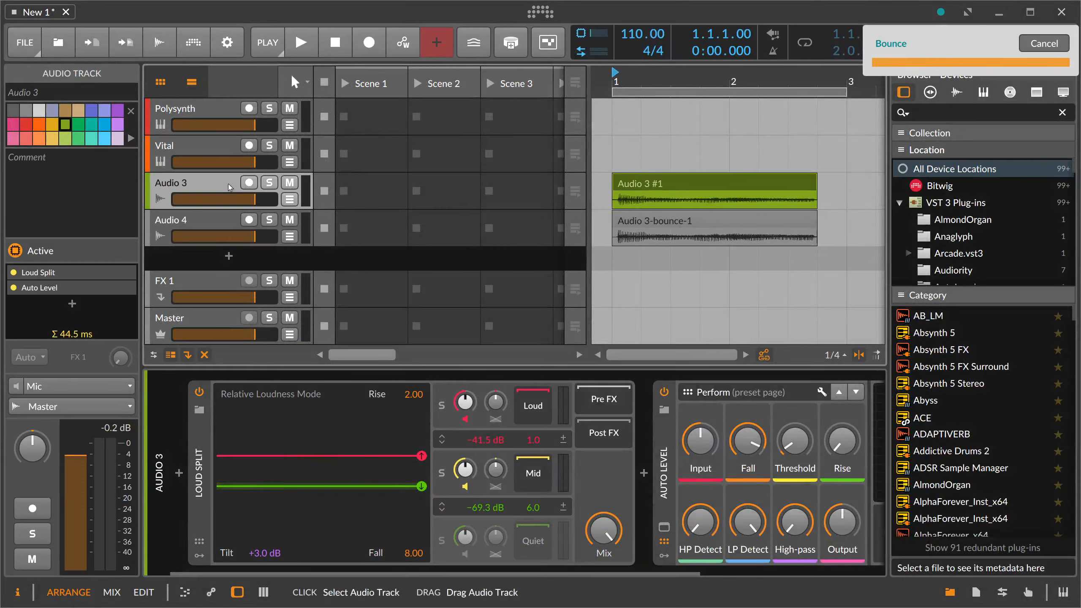
- Add an instrument track with a Sampler and load the bounced audio clip into it
double_click(229, 222)
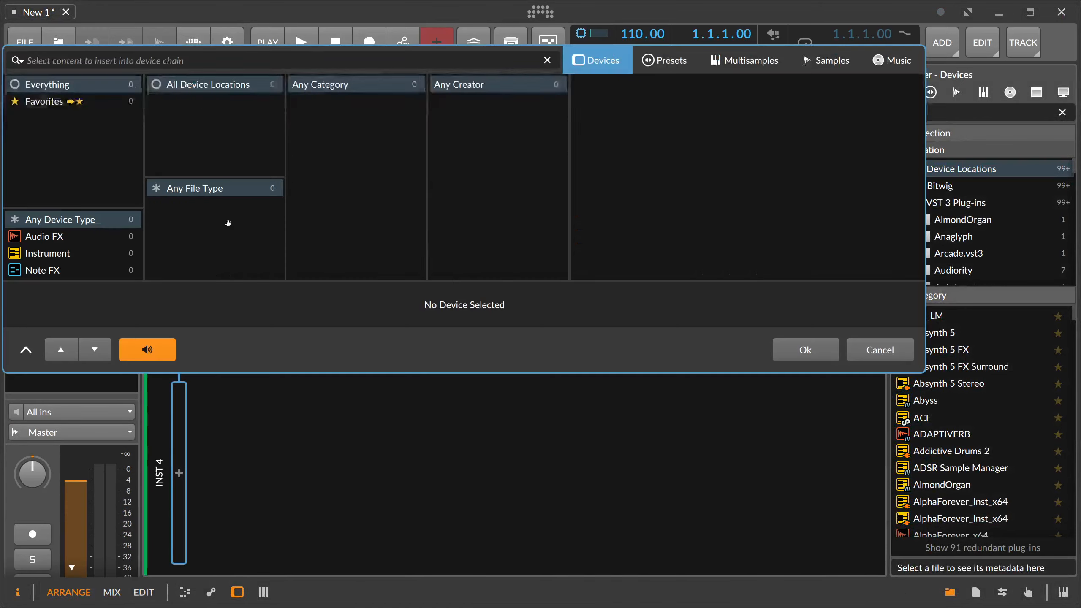
text(sa)
double_click(615, 116)
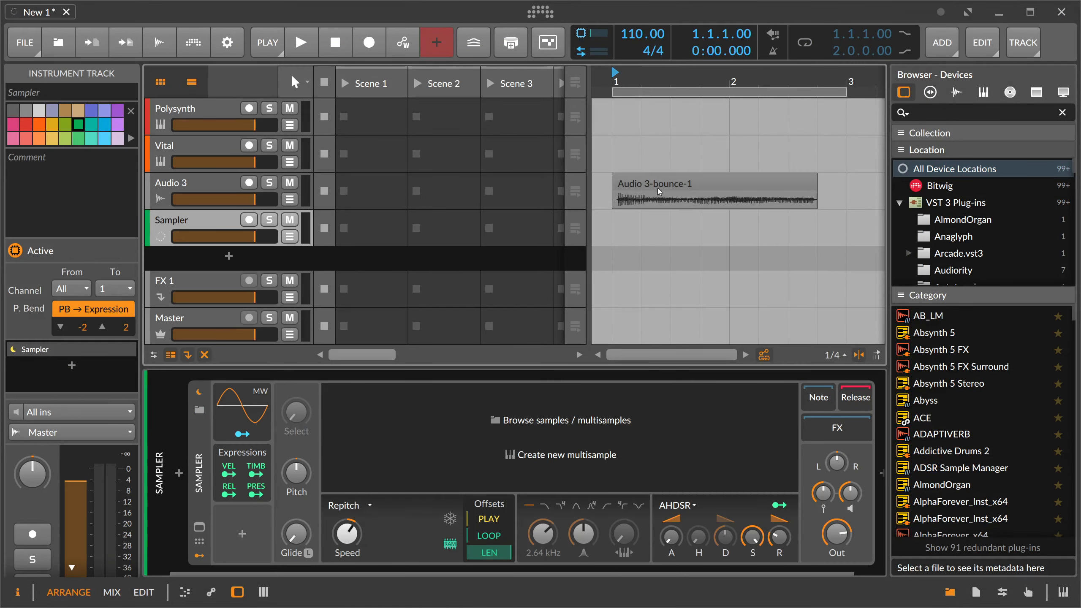
click(212, 221)
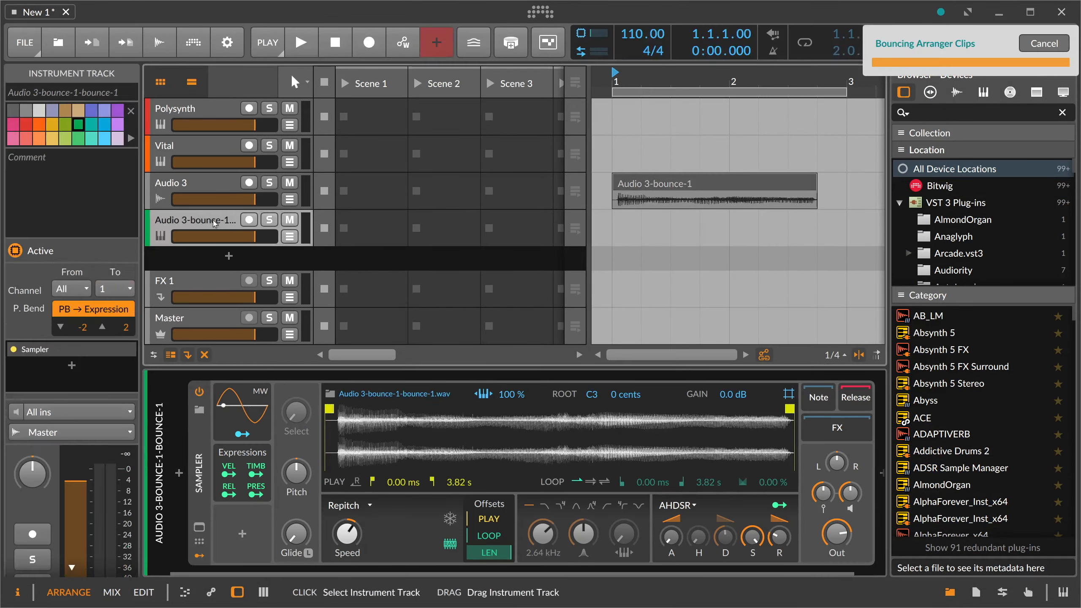
key(Delete)
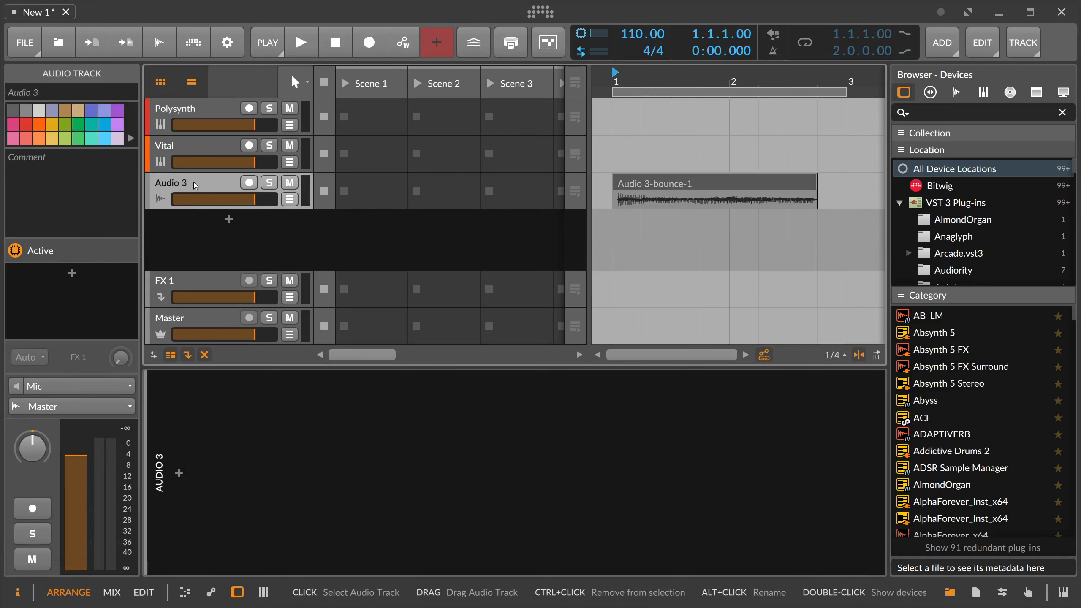
key(ctrl+z)
- Delete the Audio 3 track that holds the bounced clip
click(205, 182)
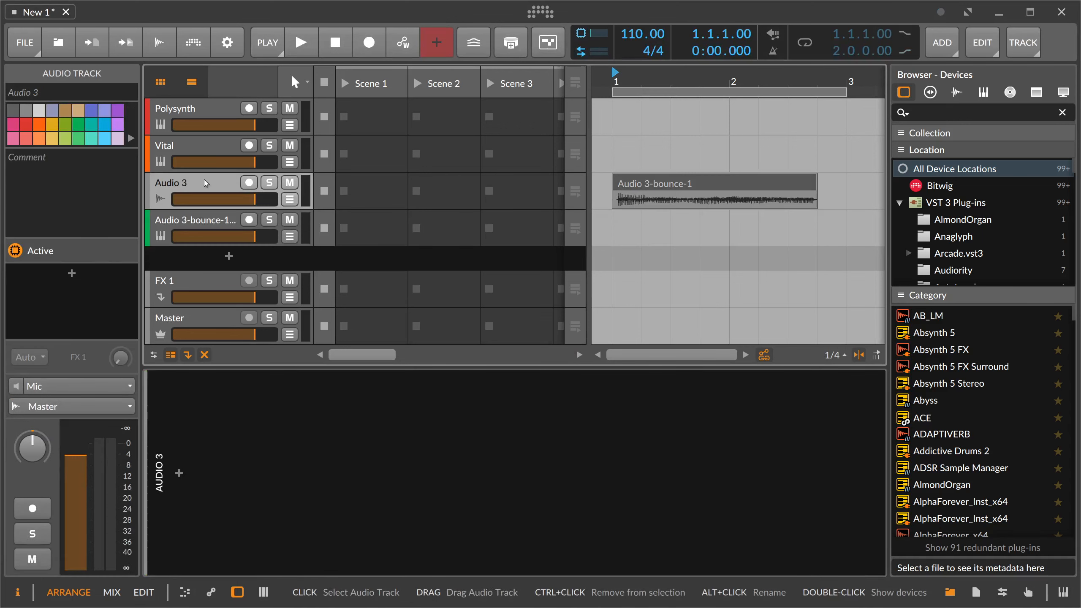
key(Delete)
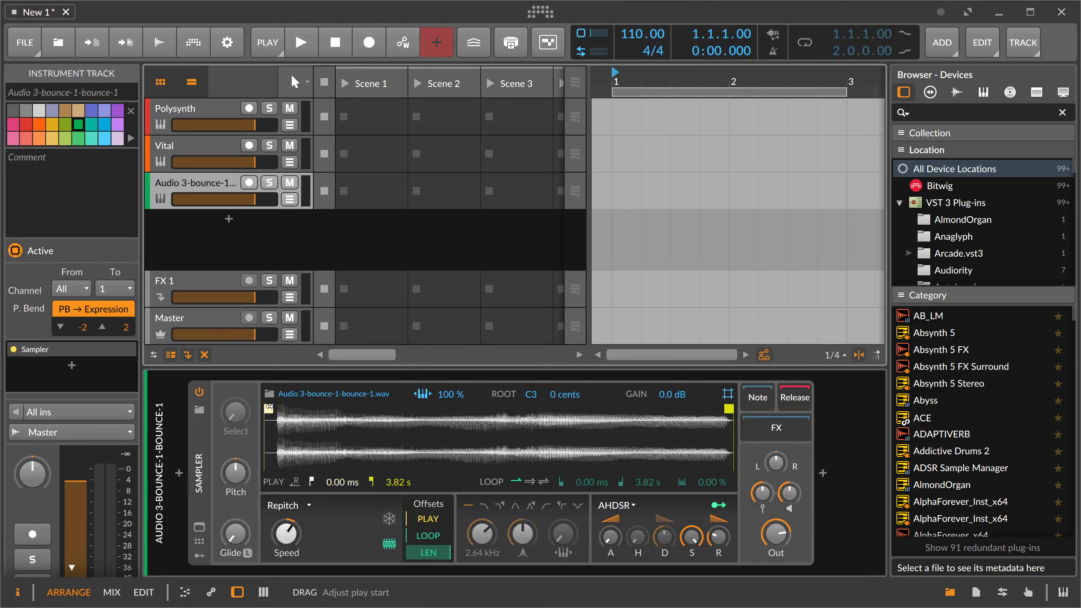
- Set the Sampler's play start to 92.9 ms and its keytracking to 0 %, and record-arm its track
drag(269, 409, 279, 409)
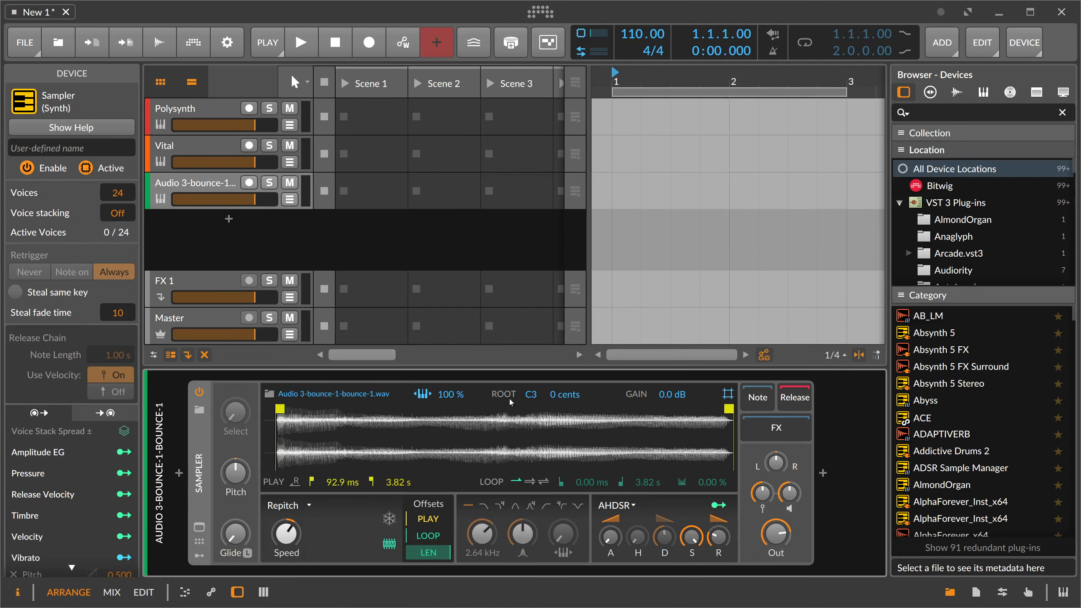
click(422, 395)
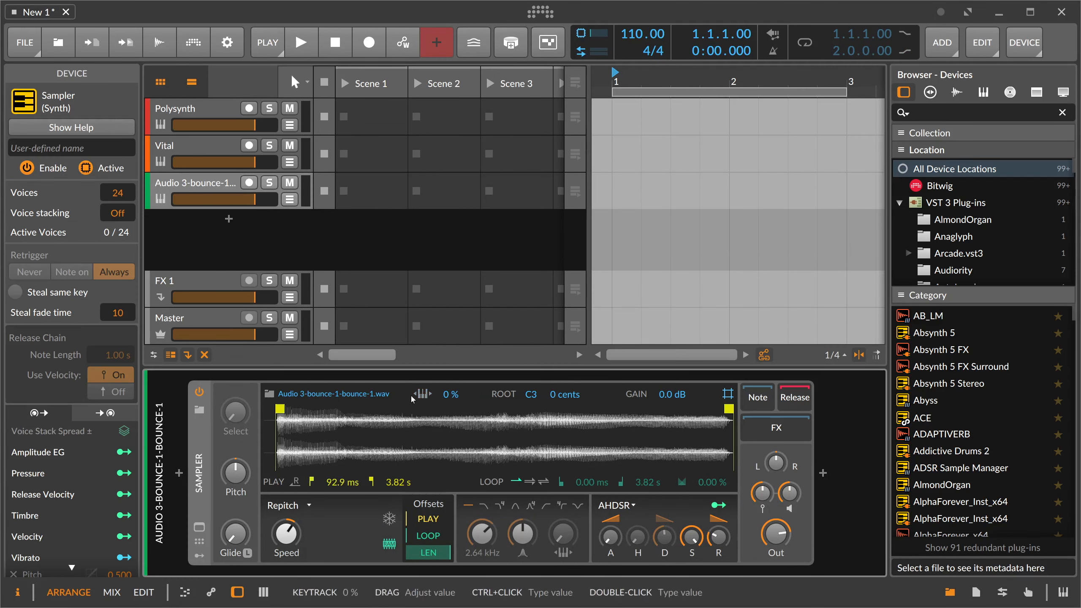
click(250, 185)
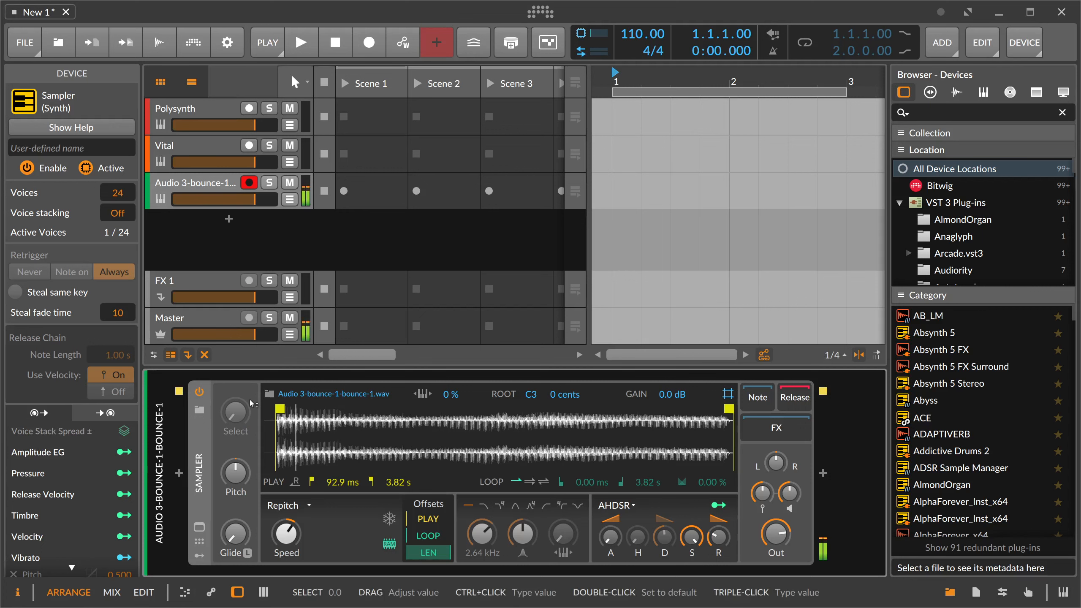
click(179, 473)
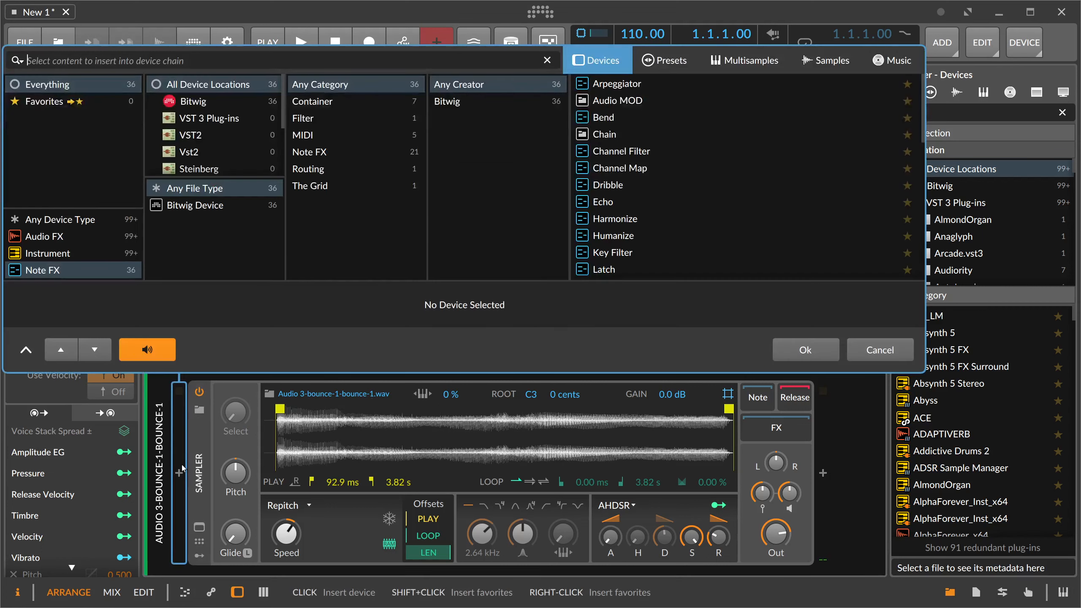
key(Escape)
- Deactivate Bitwiglama on the Polysynth track and insert a Vocoder between Polysynth and Bitwiglama
click(183, 107)
click(786, 391)
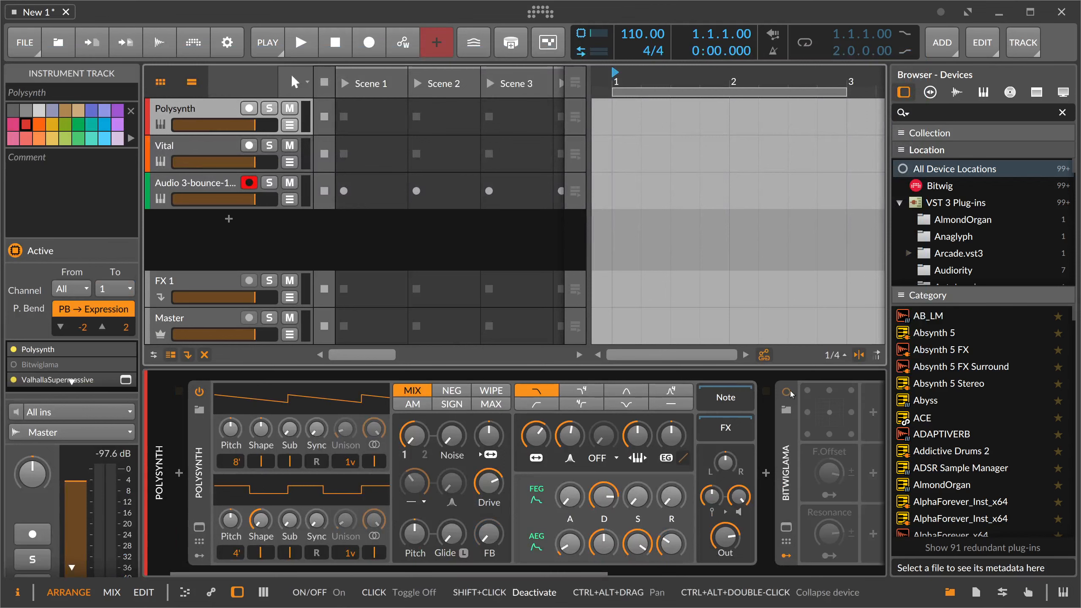
drag(583, 570, 638, 570)
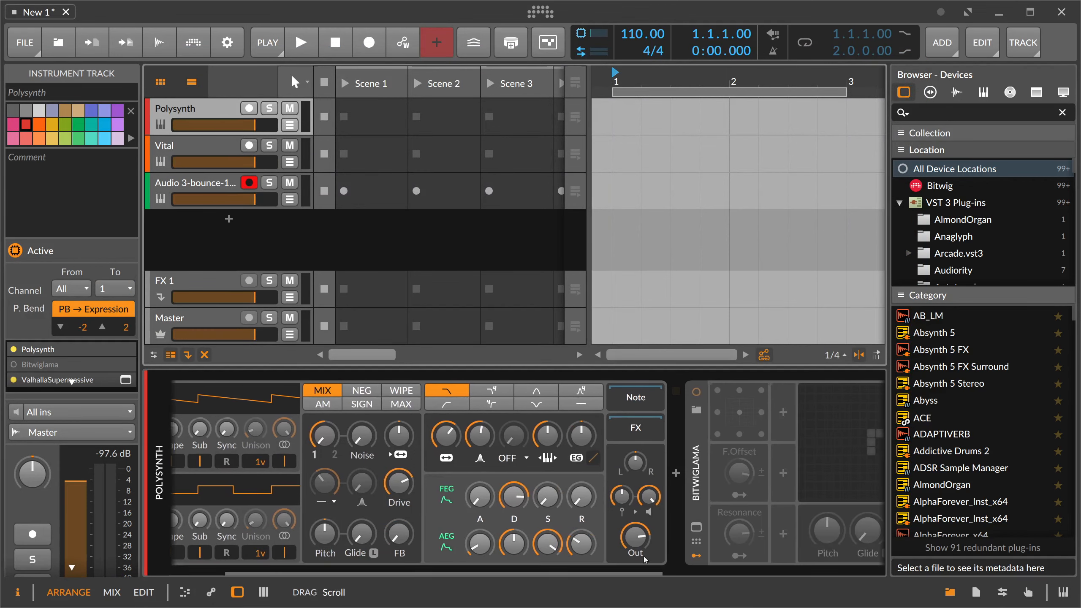
click(678, 477)
text(vo)
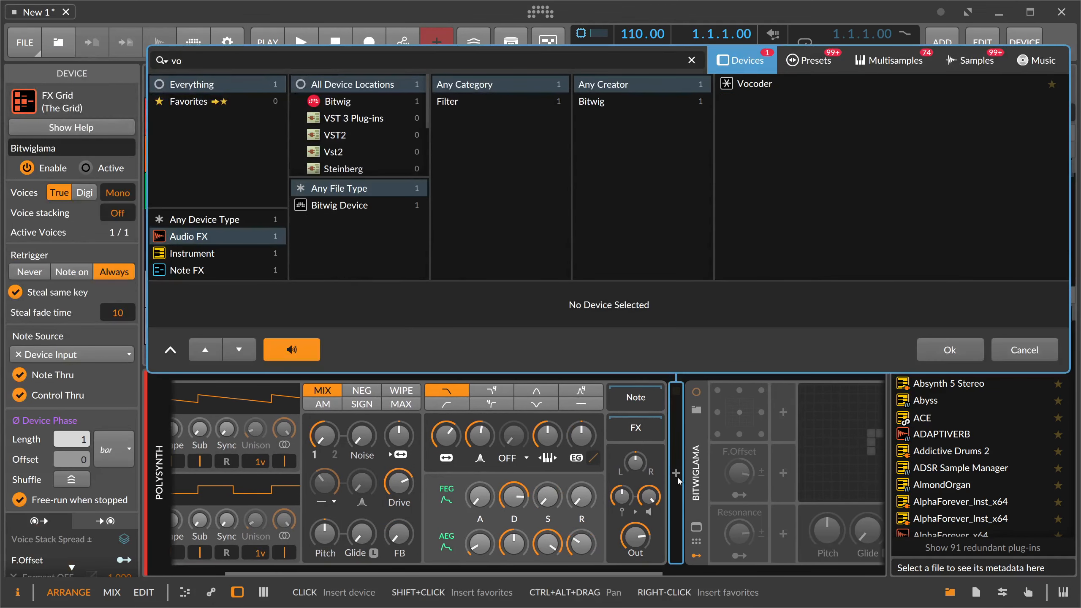
key(Return)
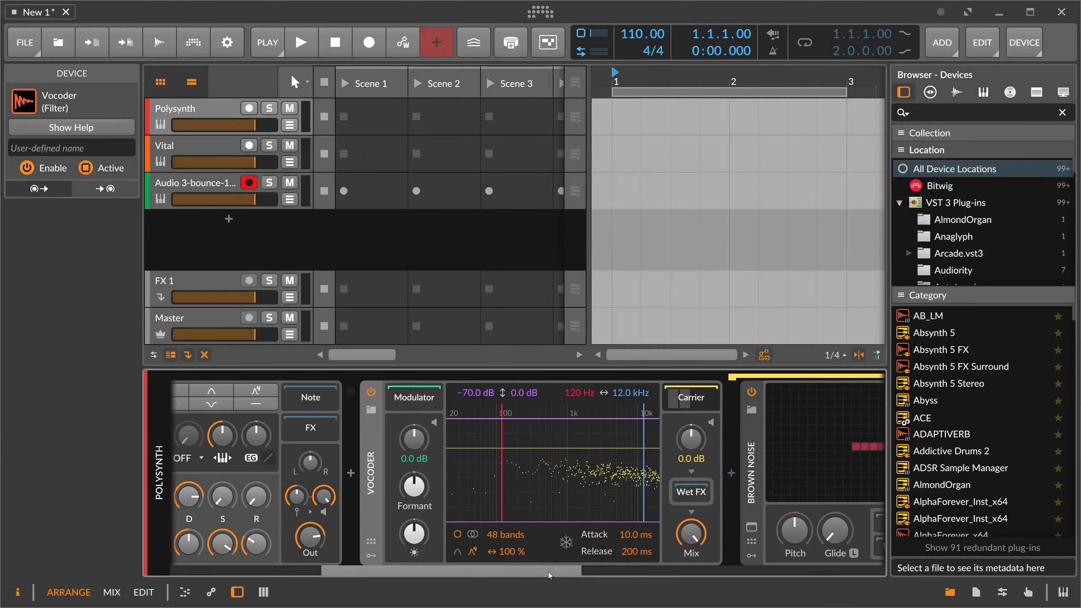
- Show the Vocoder's Carrier chain and move the Sampler from its own track to the start of that chain
click(691, 397)
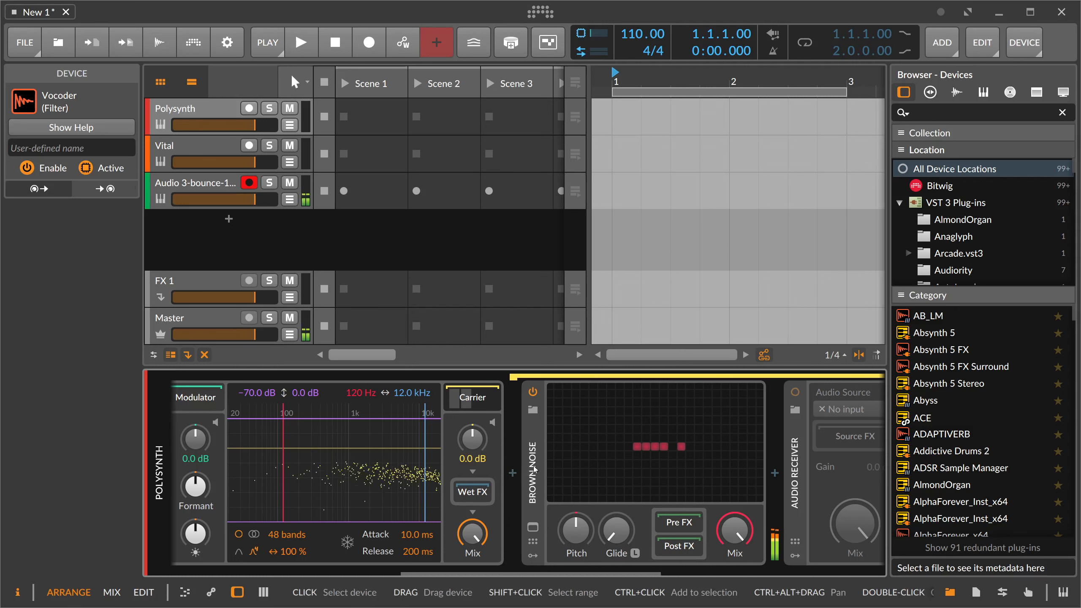
click(534, 490)
click(225, 187)
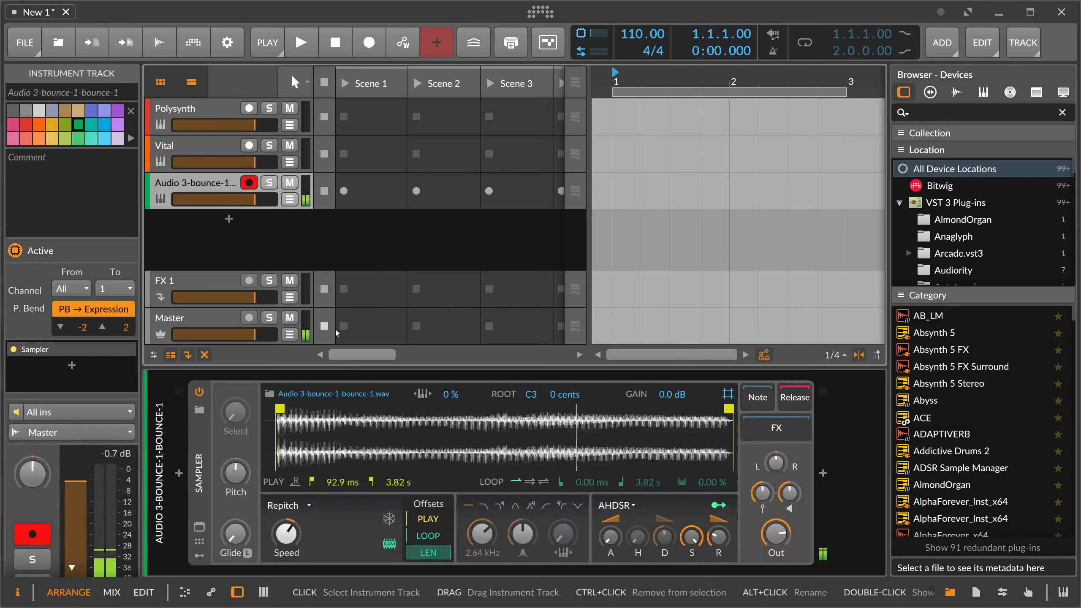
drag(200, 459, 209, 128)
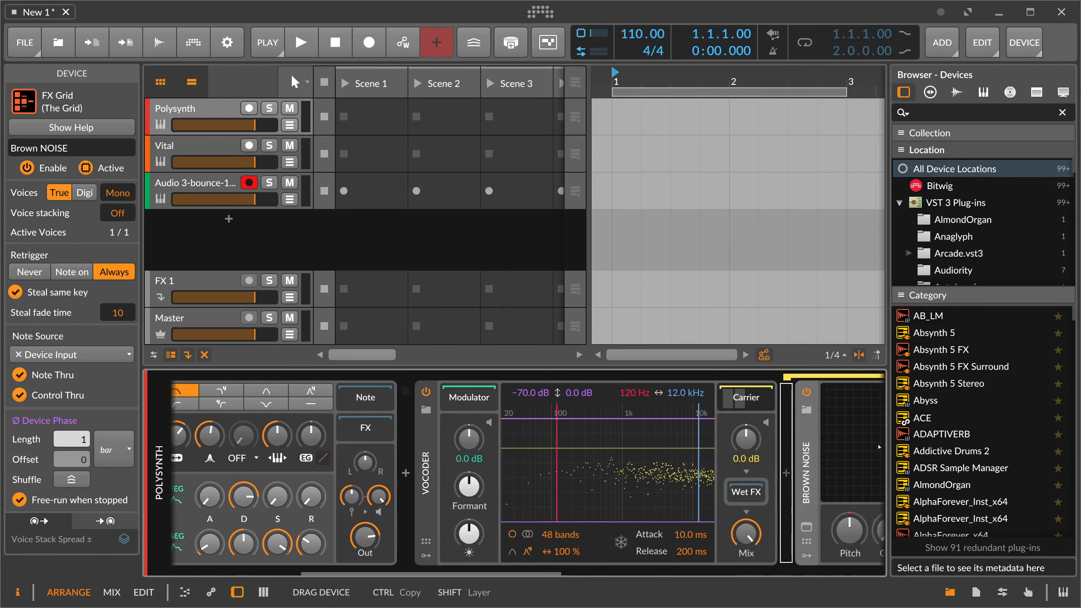
drag(698, 427, 699, 428)
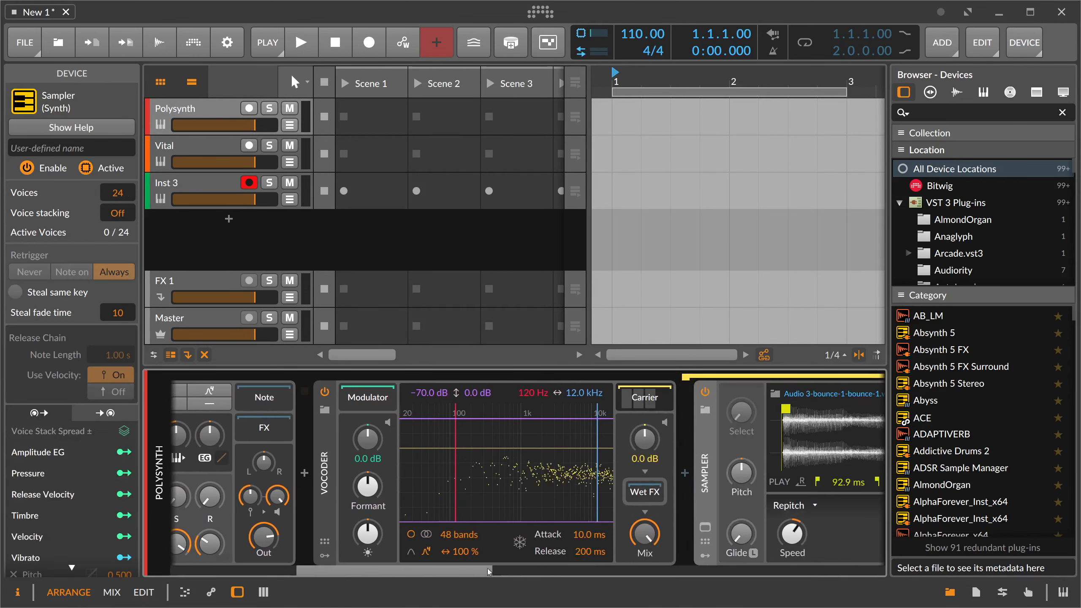
- Delete the Brown Noise device from the Vocoder's Carrier chain
drag(365, 573, 635, 573)
click(359, 472)
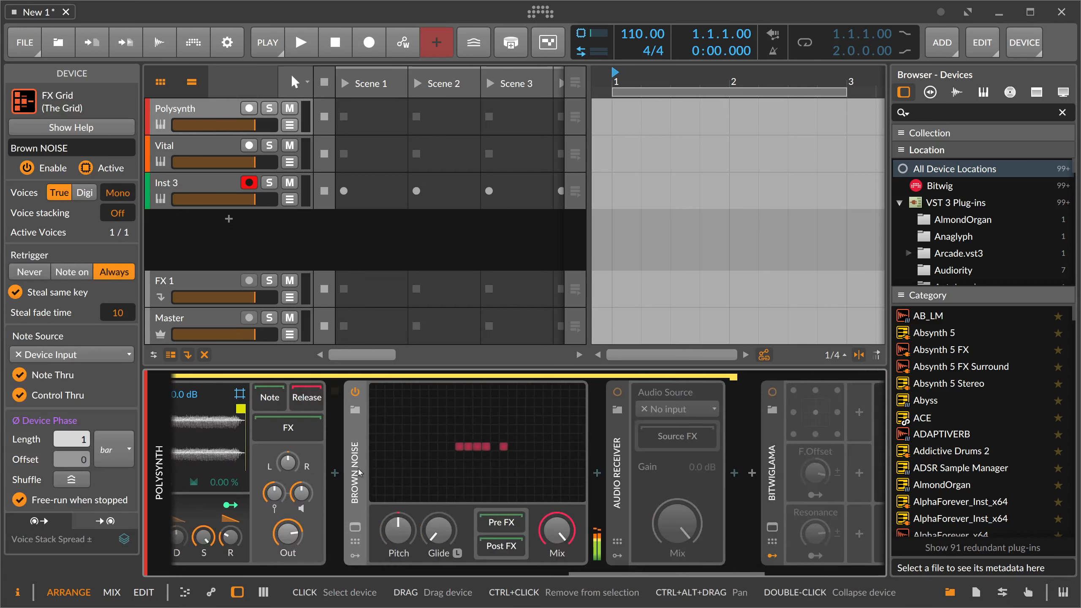
key(Delete)
- Arm only the Polysynth track and set the carrier Sampler's play start to 218 ms while auditioning the Vocoder
drag(647, 571, 357, 571)
click(249, 108)
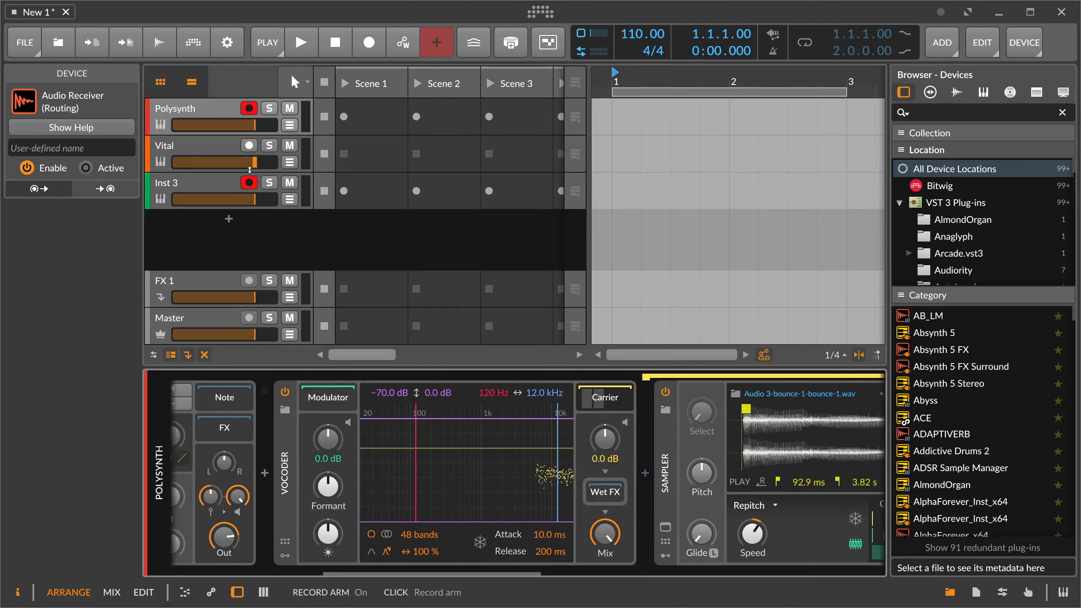
drag(477, 573, 544, 575)
drag(529, 408, 544, 408)
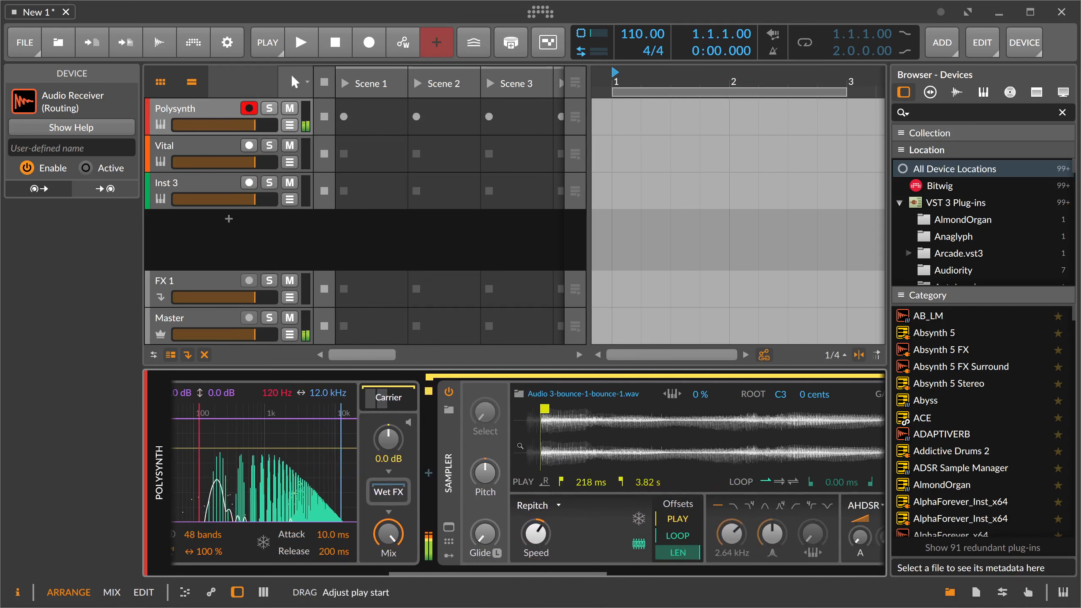
drag(473, 573, 399, 574)
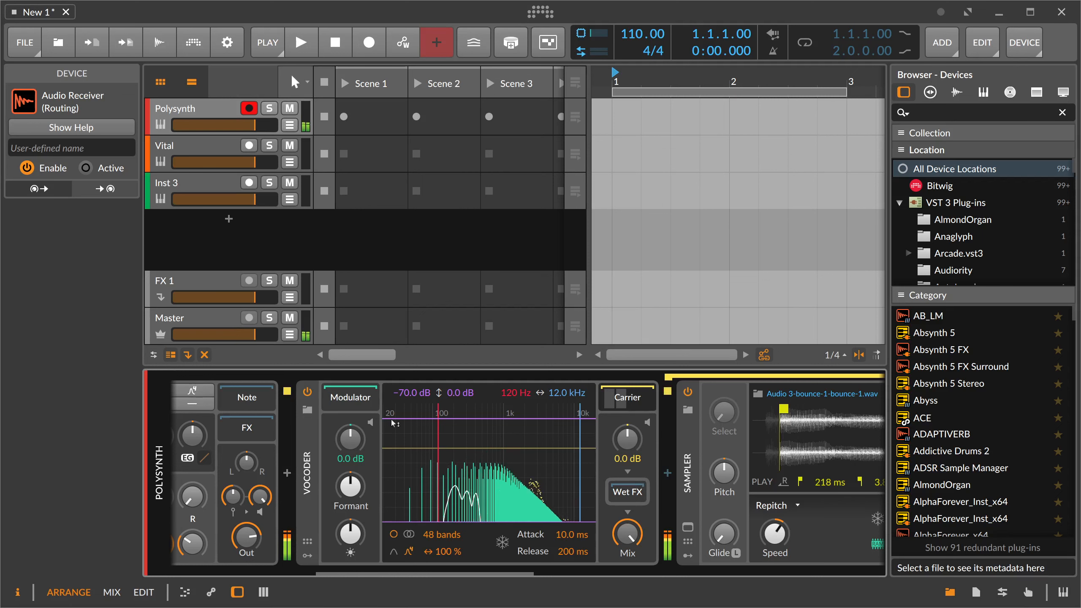
- With the Vocoder deactivated, move the Sampler from its Carrier chain to its Modulator chain, clear the Carrier chain, and reactivate the Vocoder
click(307, 391)
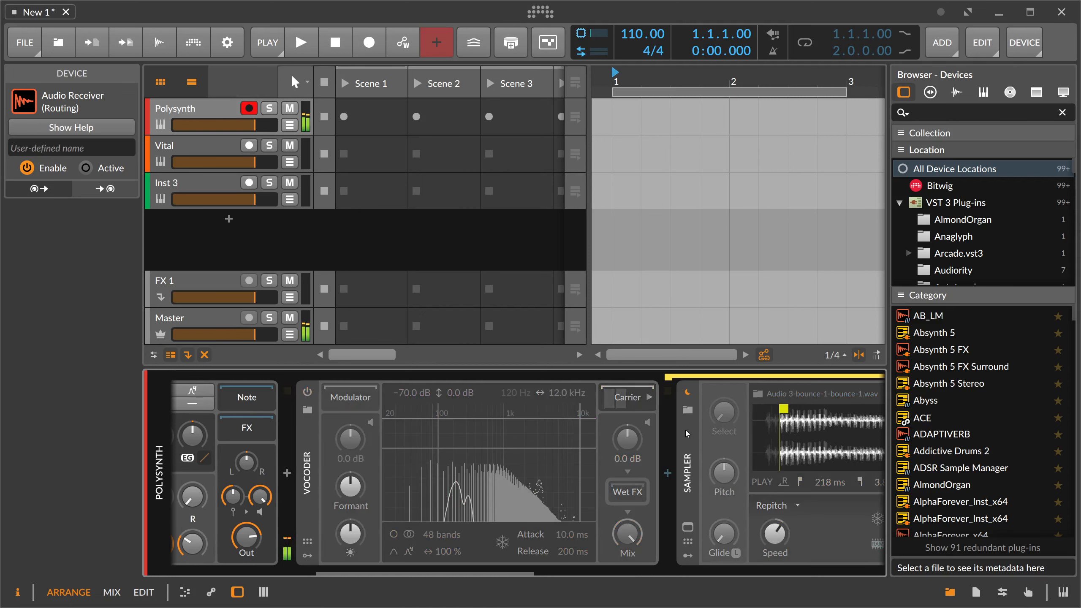
drag(687, 479, 359, 401)
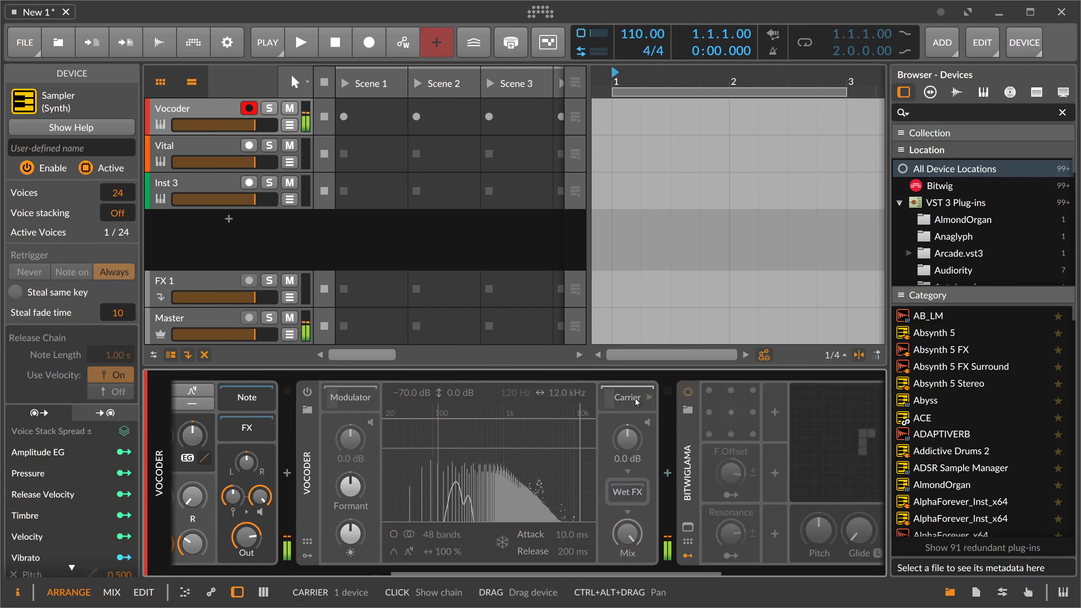
click(691, 426)
key(Delete)
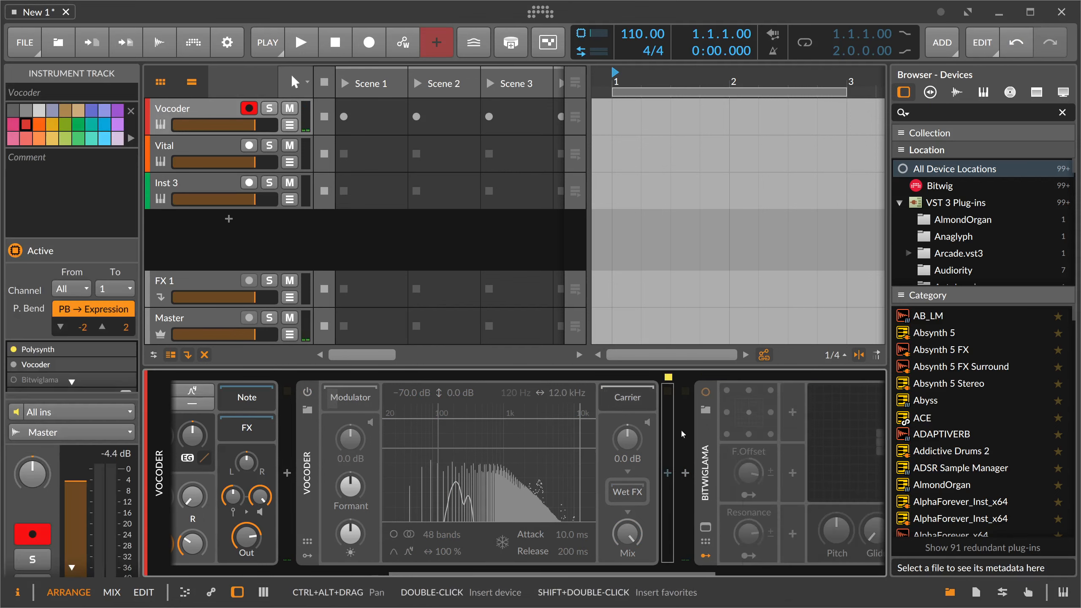
click(307, 391)
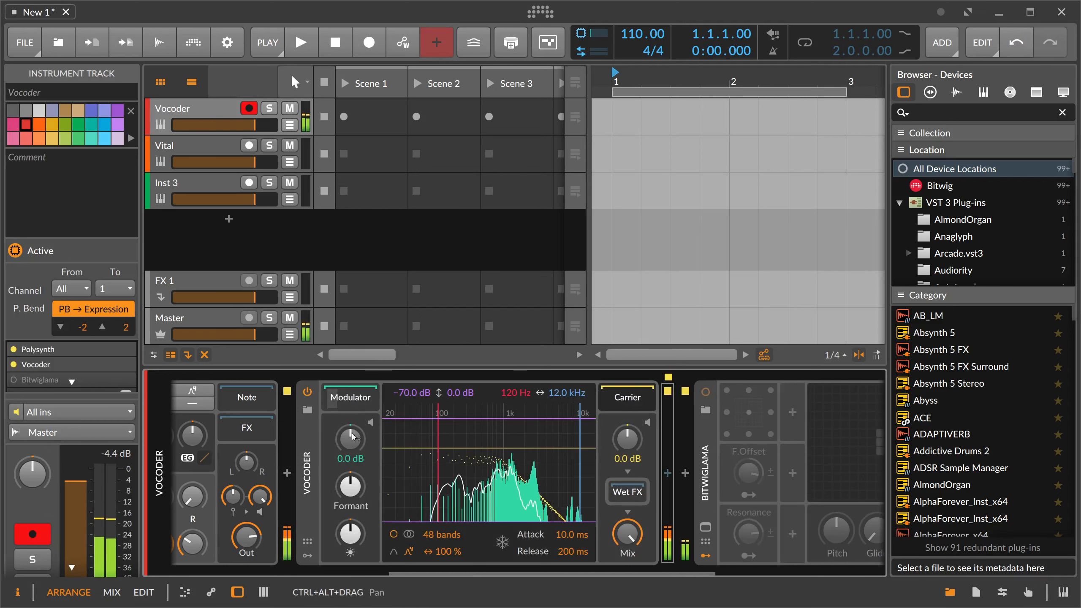
- Set the Sampler in the Vocoder's Modulator chain to Textures mode, freeze its playhead, and try out the play position offset
click(351, 398)
drag(501, 570, 603, 571)
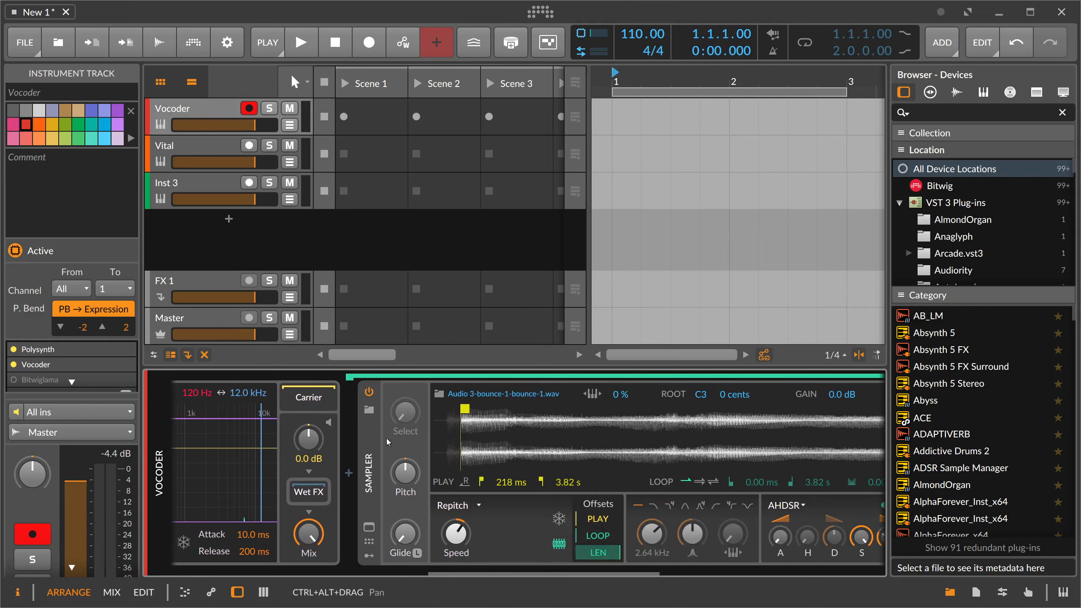
click(455, 506)
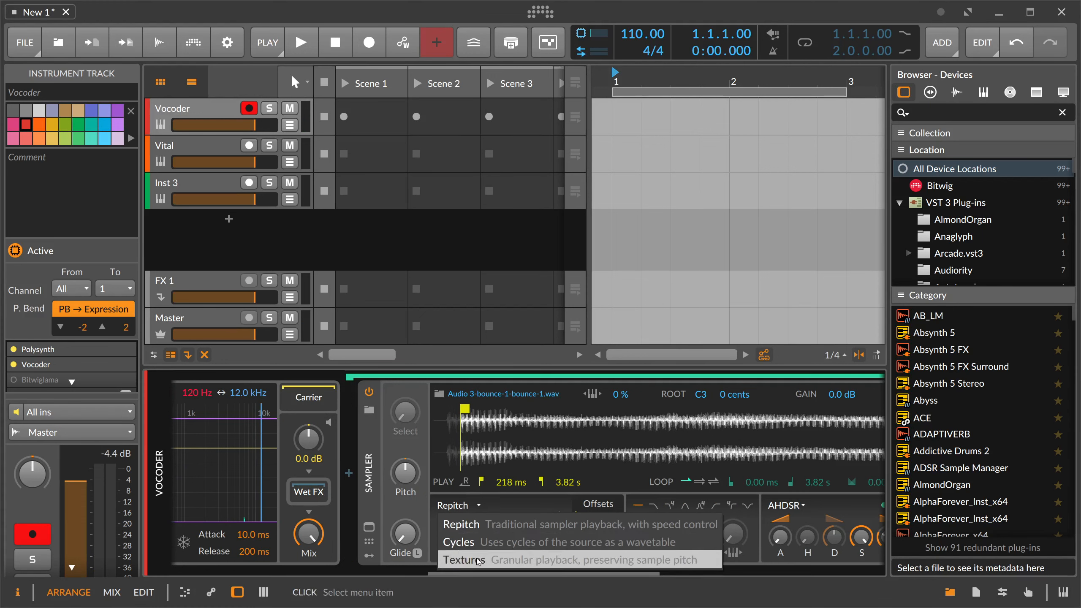
click(477, 560)
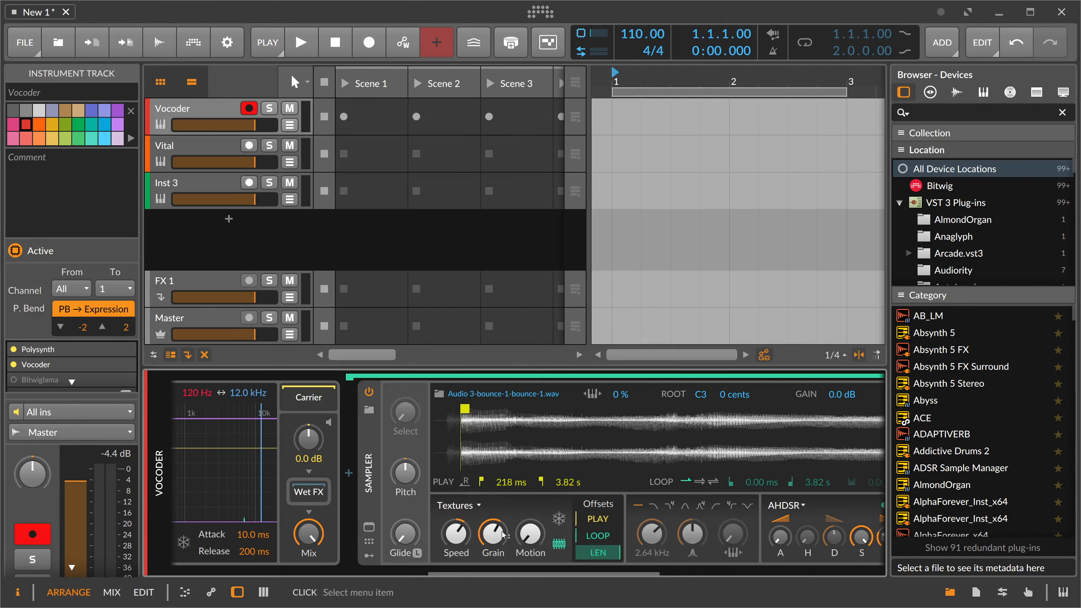
click(558, 519)
drag(455, 533, 456, 495)
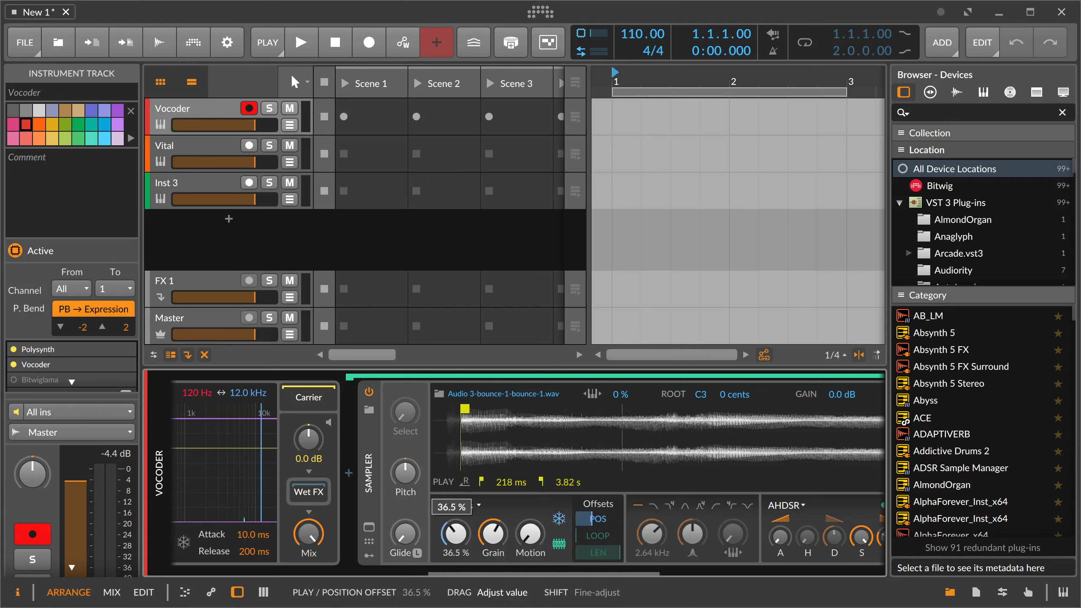
- Add a Macro modulator to the Vocoder
scroll(421, 556, left, 5)
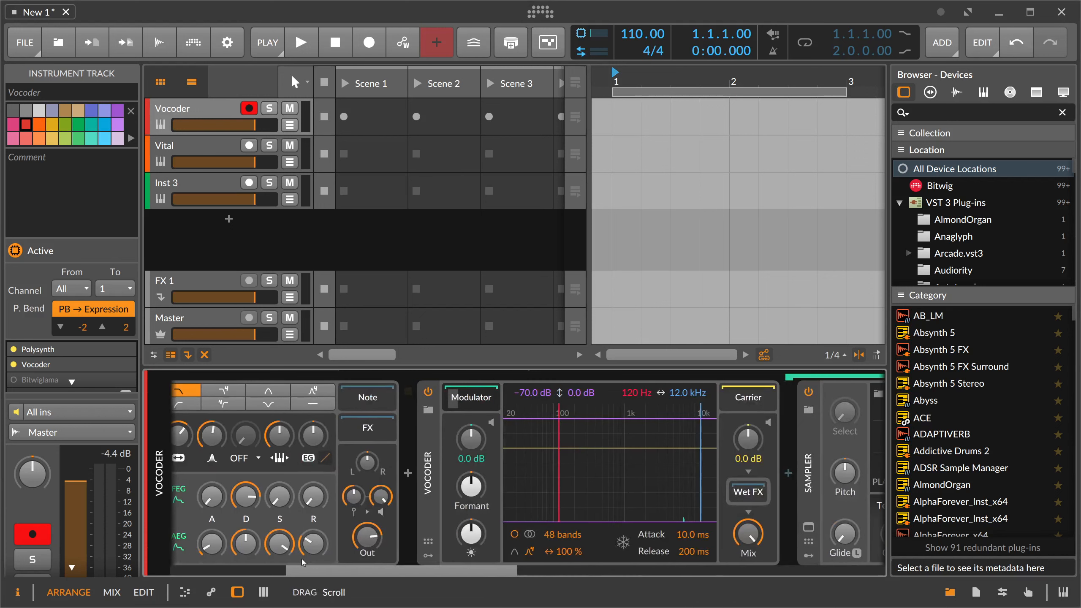
click(426, 555)
click(453, 413)
text(kmad)
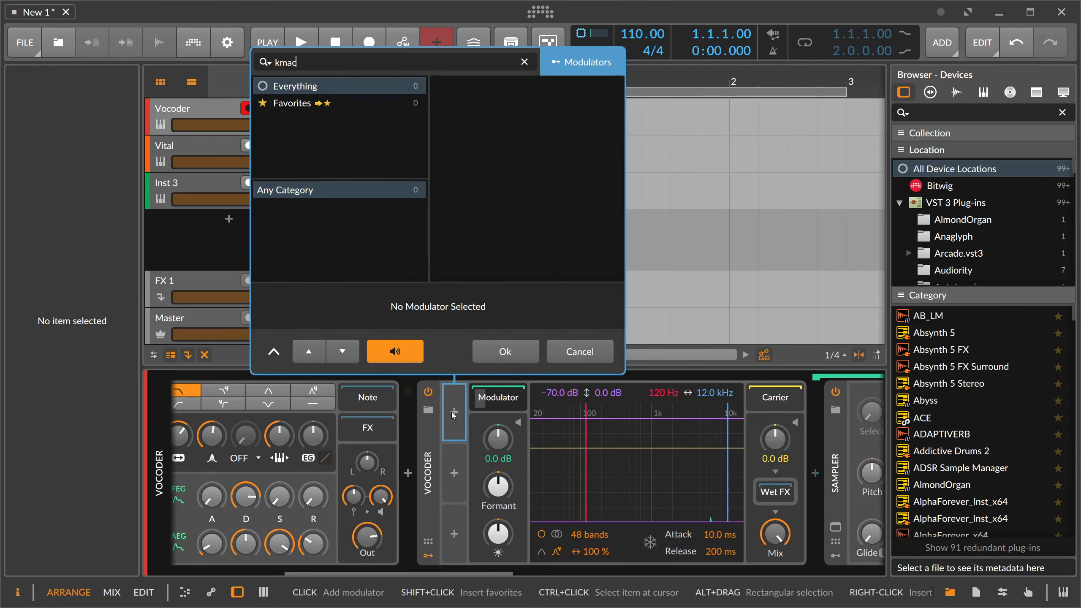
key(BackSpace)
key(BackSpace)
key(BackSpace)
key(BackSpace)
text(mac)
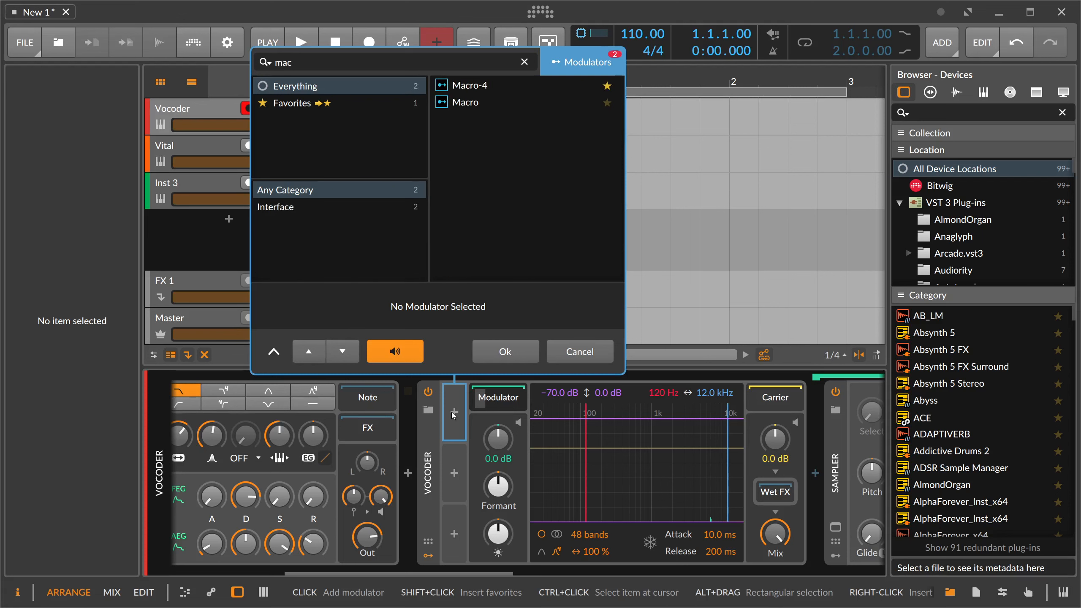
key(Down)
key(Down)
key(Return)
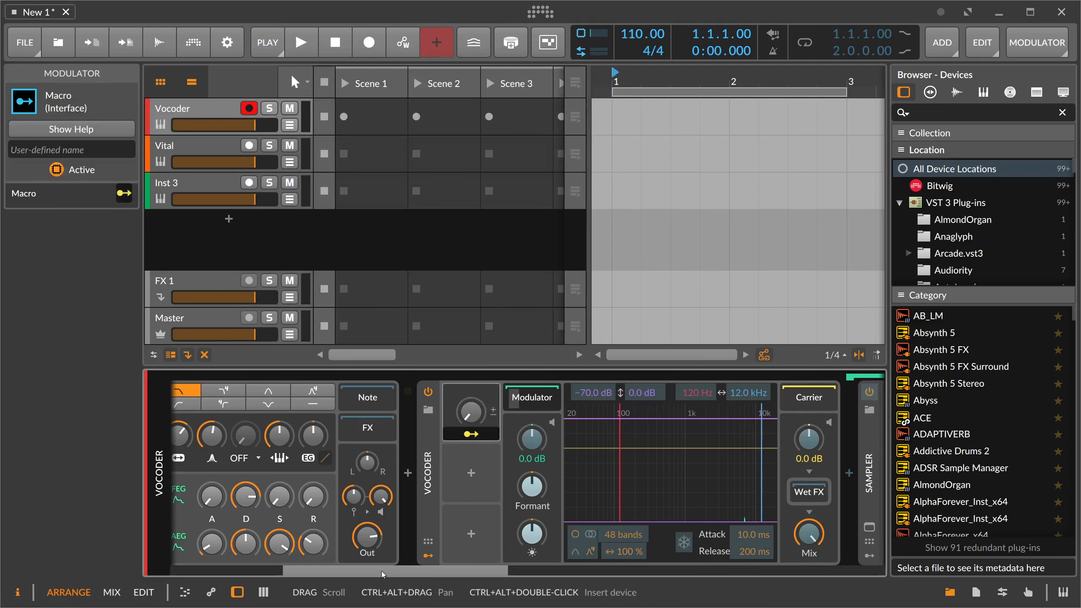
- Map the Macro to the Sampler's frozen playhead position with an amount of 1.000 and rename the macro Vowel
scroll(515, 567, right, 5)
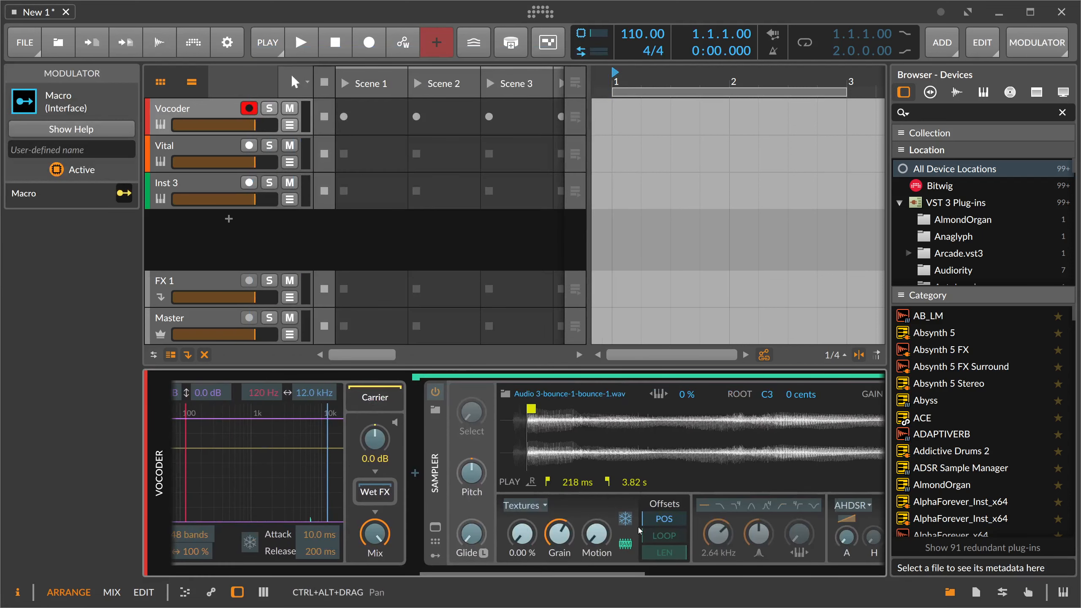
click(520, 537)
scroll(429, 490, left, 5)
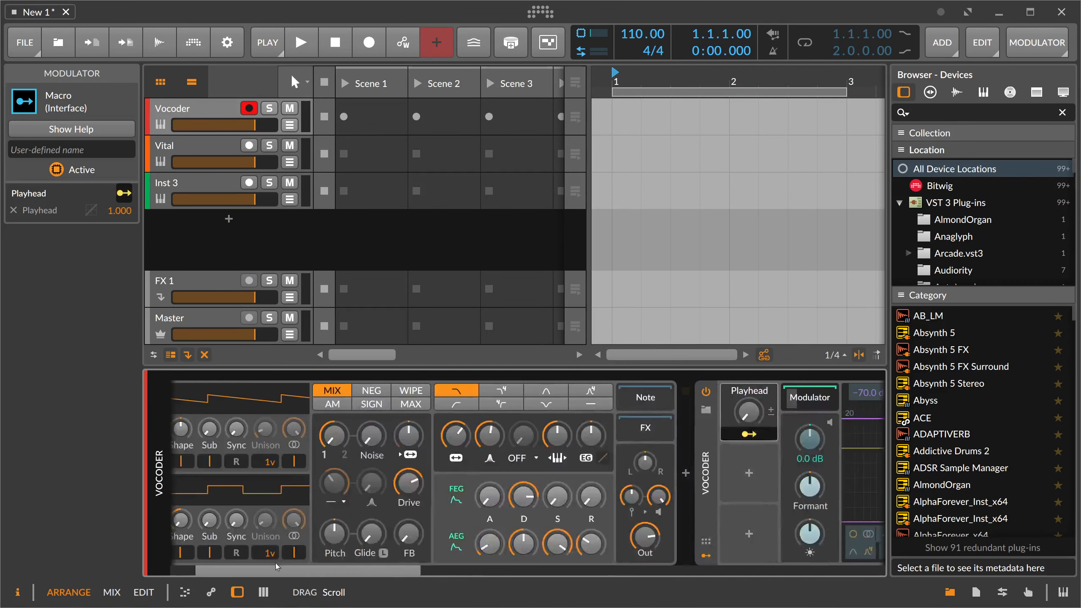
double_click(530, 392)
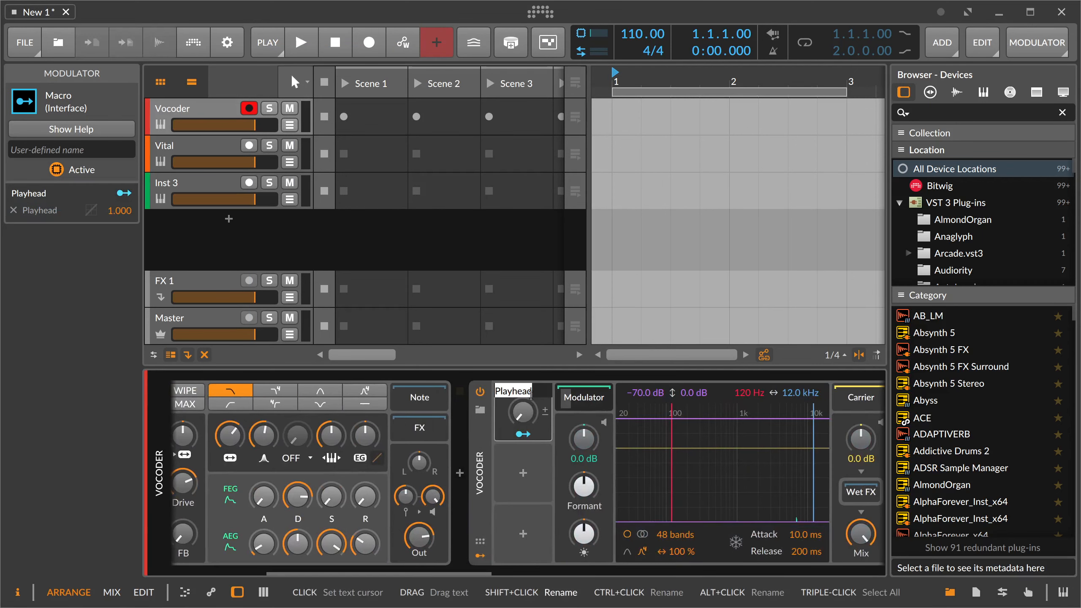
text(Vowel)
key(Return)
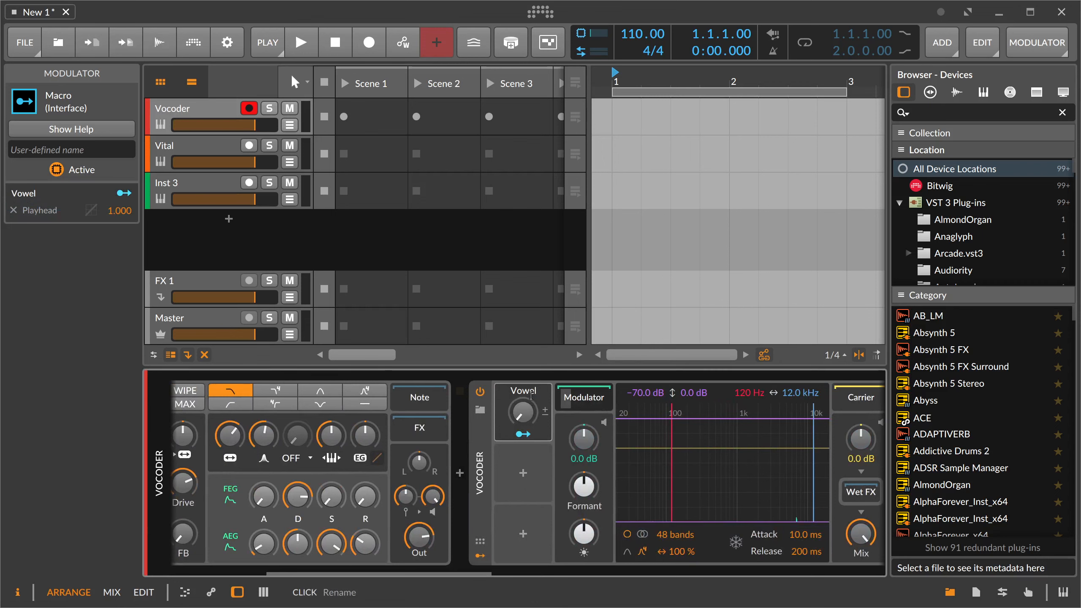
- Sweep the Vowel macro up and down while auditioning the Vocoder, checking the playhead movement in the Sampler's waveform
mouse_move(523, 410)
mouse_down()
mouse_move(522, 377)
mouse_move(522, 396)
mouse_up()
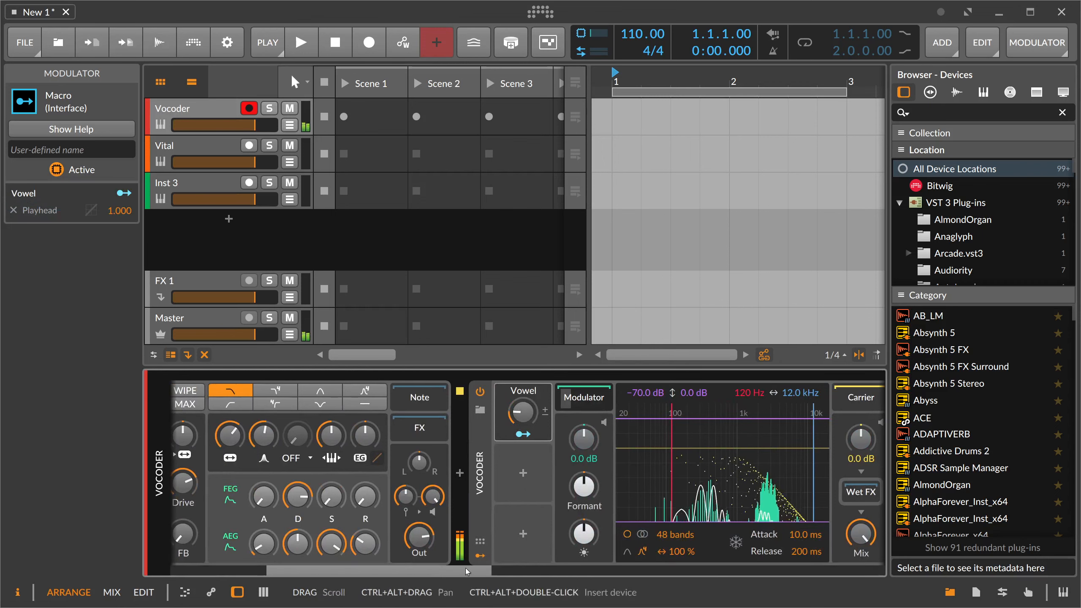
drag(466, 571, 692, 571)
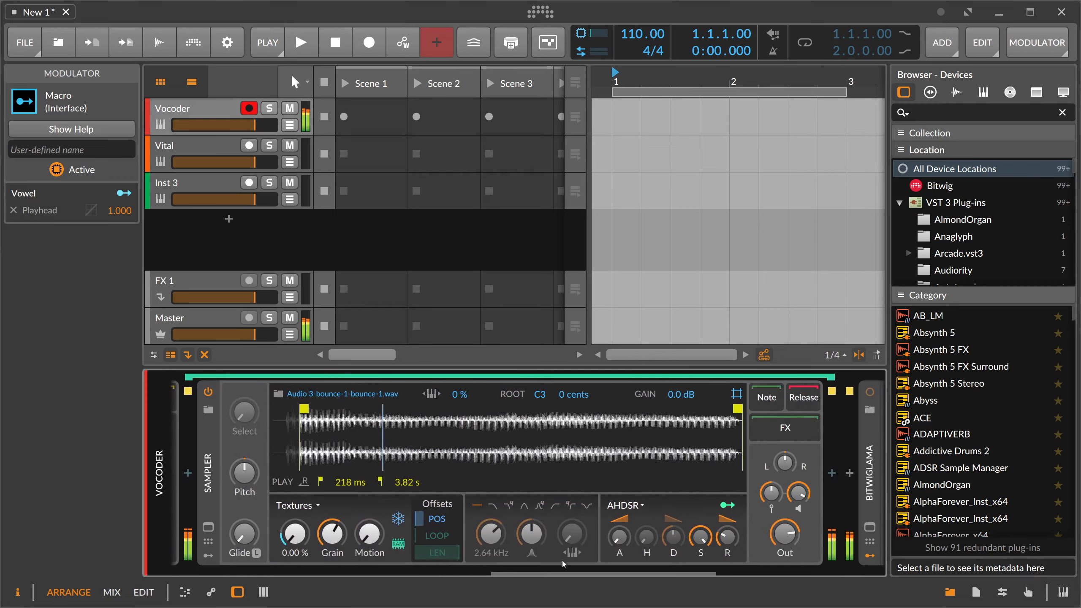
drag(561, 574, 403, 574)
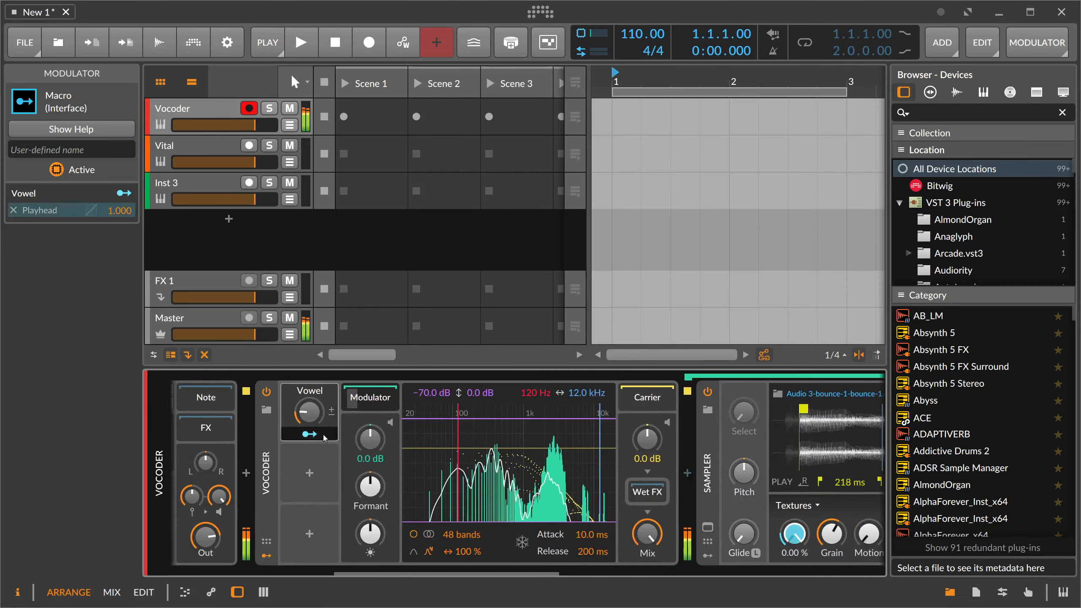
drag(323, 438, 323, 416)
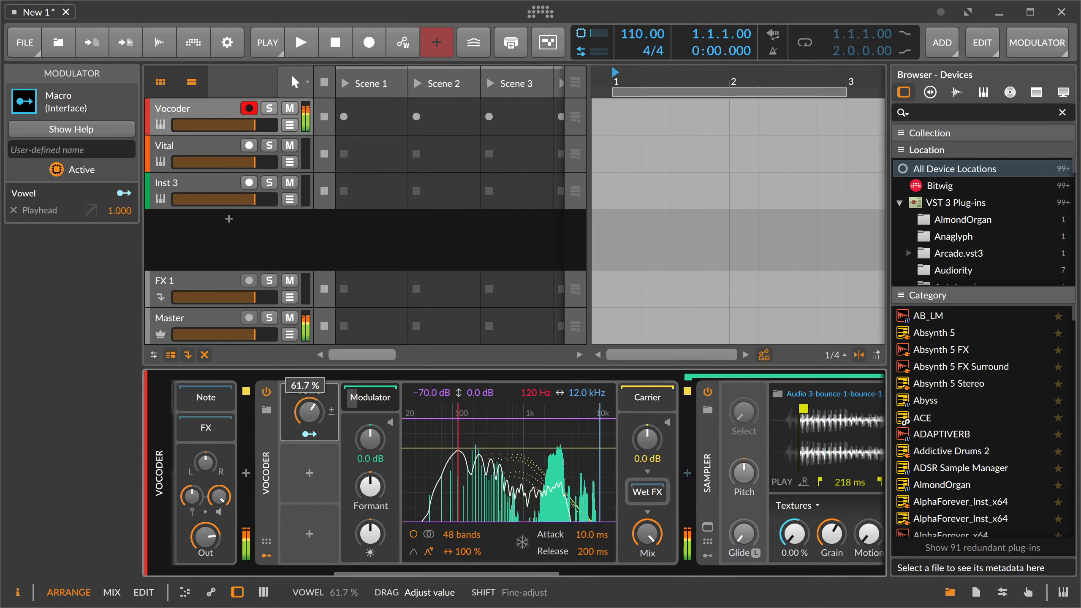
scroll(737, 509, right, 10)
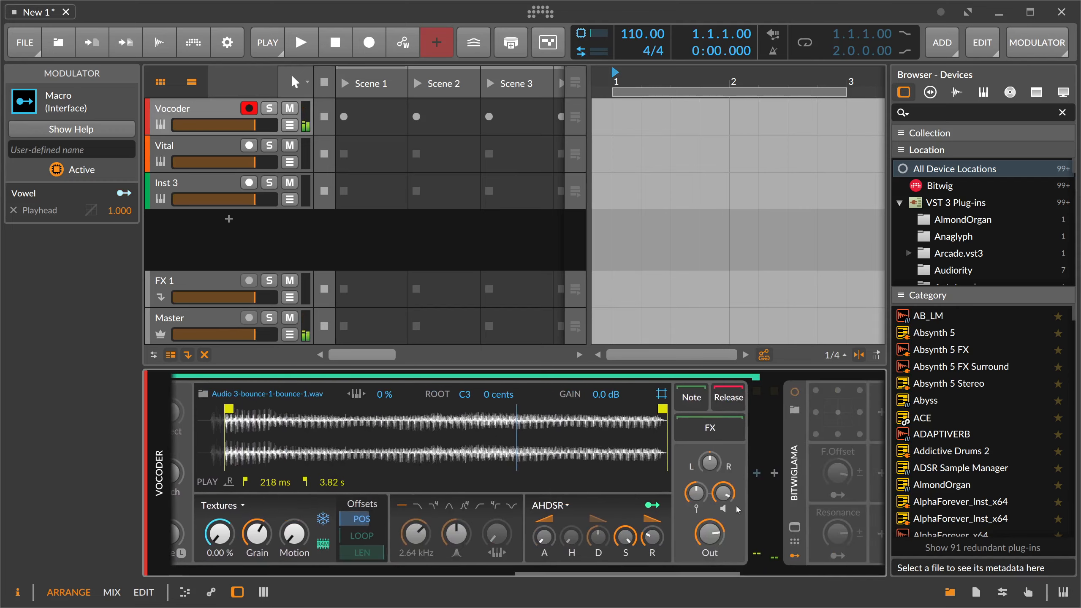
drag(601, 573, 516, 570)
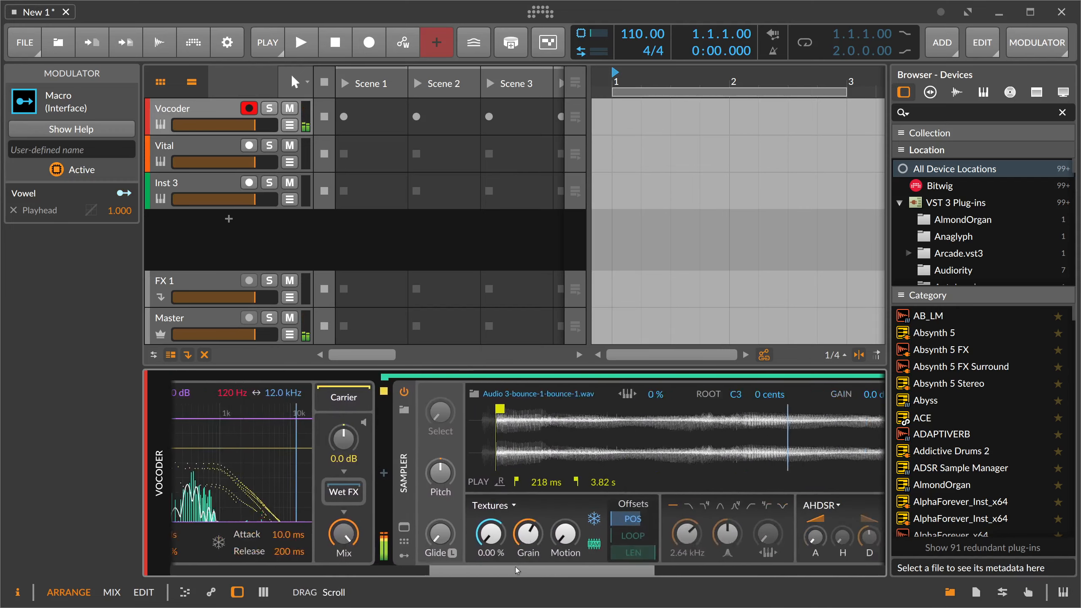
scroll(516, 569, right, 3)
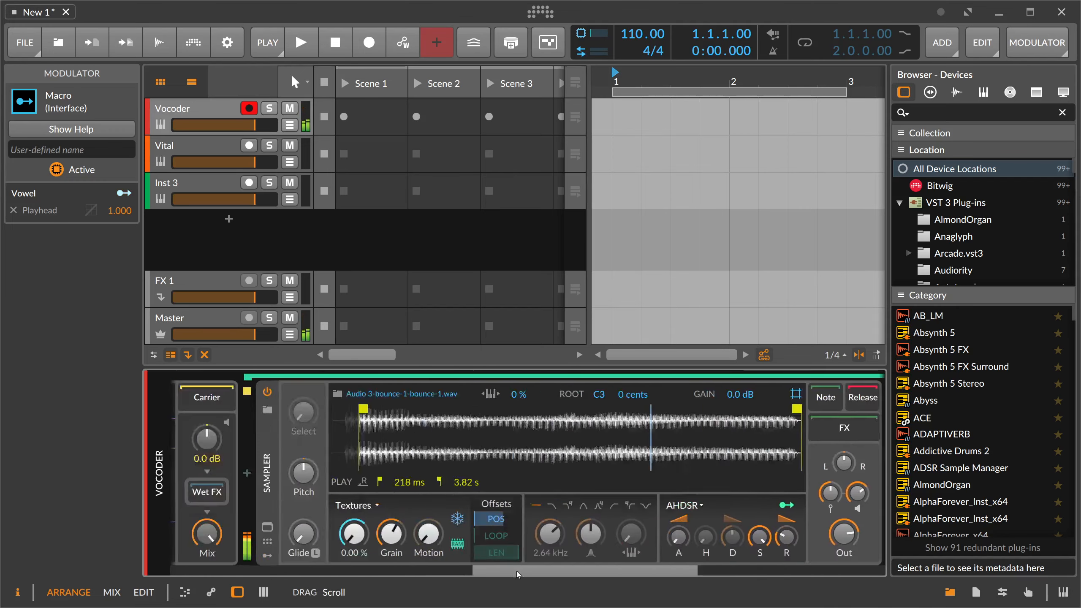
scroll(516, 572, left, 10)
mouse_move(425, 411)
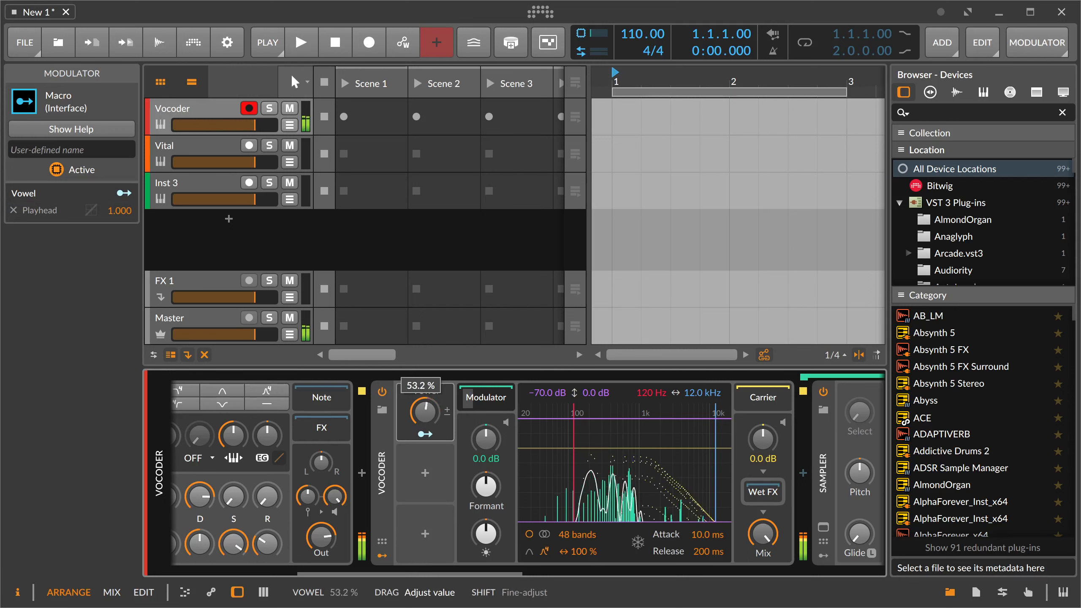
drag(425, 411, 425, 437)
- Reduce the Vocoder to 8 bands and switch its band shape to the rounded curve, adjusting the Vowel macro while auditioning
drag(576, 535, 576, 557)
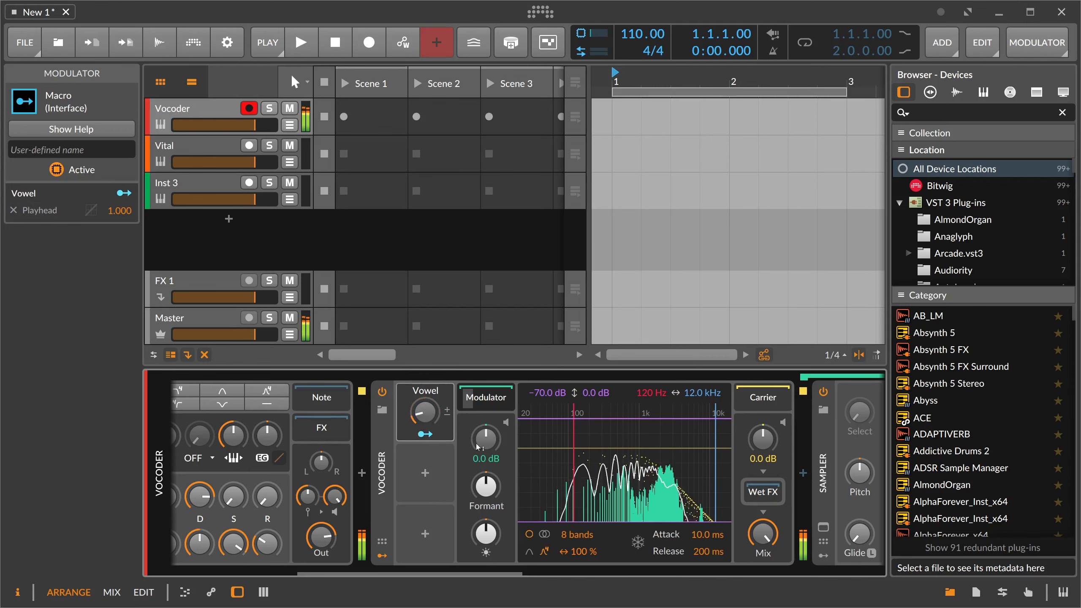
drag(425, 413, 425, 398)
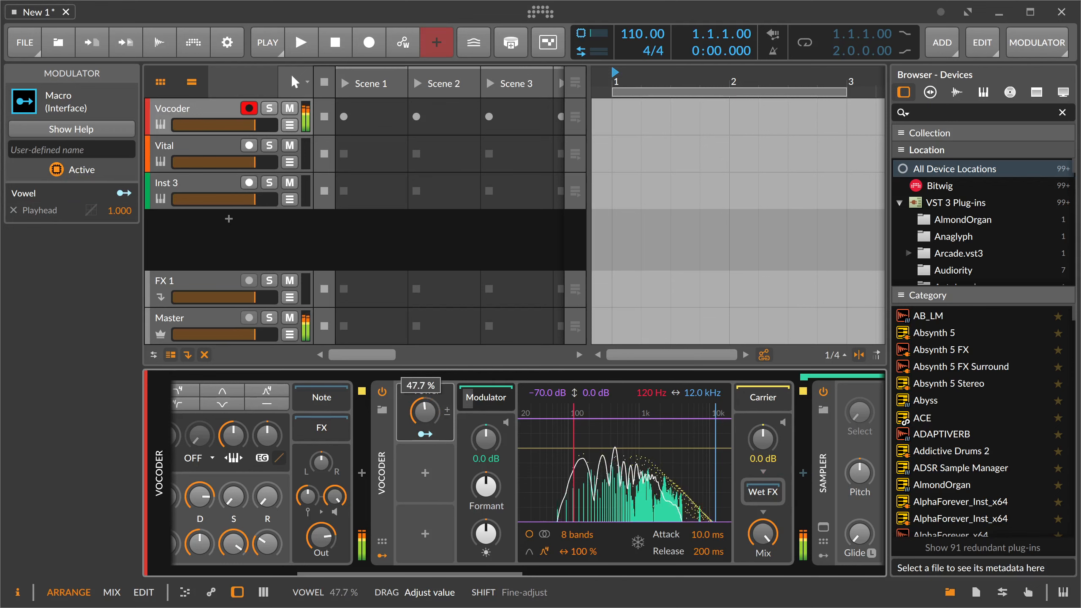
click(529, 552)
mouse_move(425, 412)
mouse_down()
mouse_move(425, 401)
mouse_move(427, 417)
mouse_up()
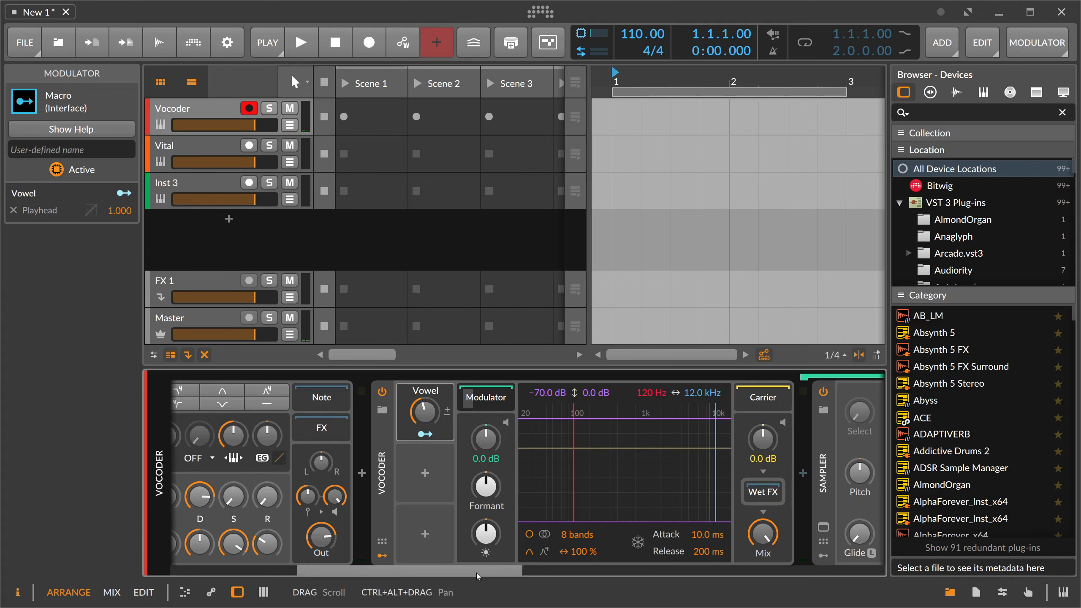
scroll(477, 576, right, 8)
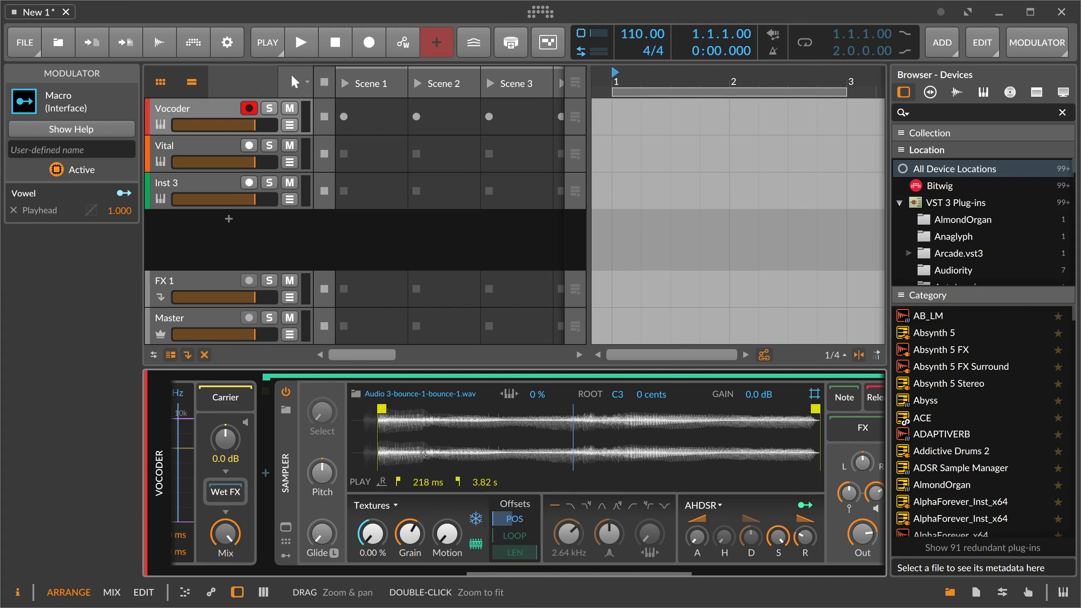
scroll(512, 461, up, 5)
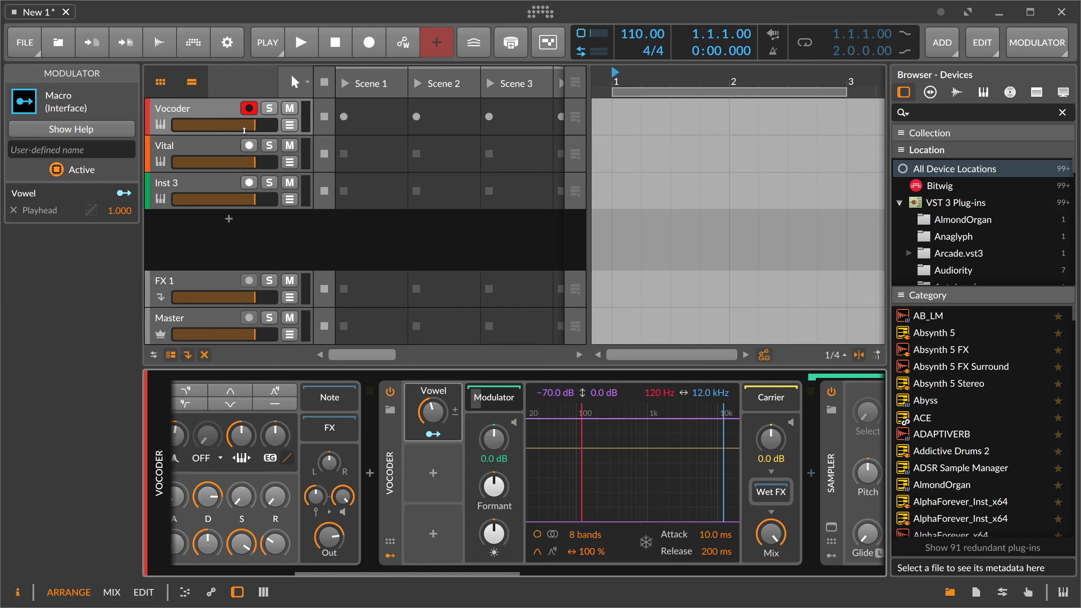
- Return to the Vocoder track, deactivate the Vocoder device, switch from its Modulator chain to the Carrier chain, and reactivate Bitwiglama
click(208, 151)
click(210, 186)
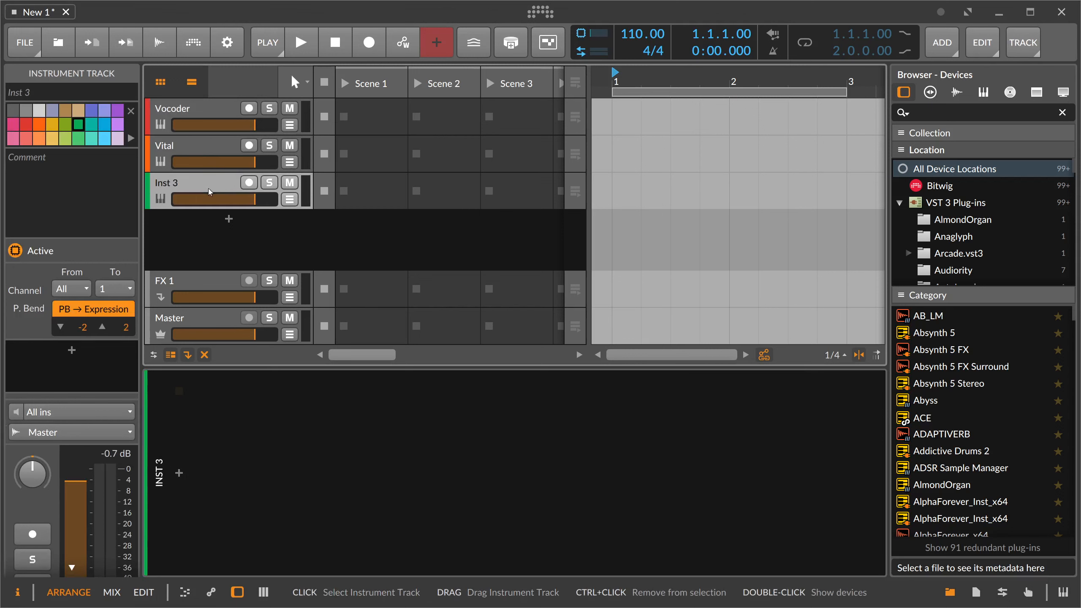
click(213, 151)
click(226, 111)
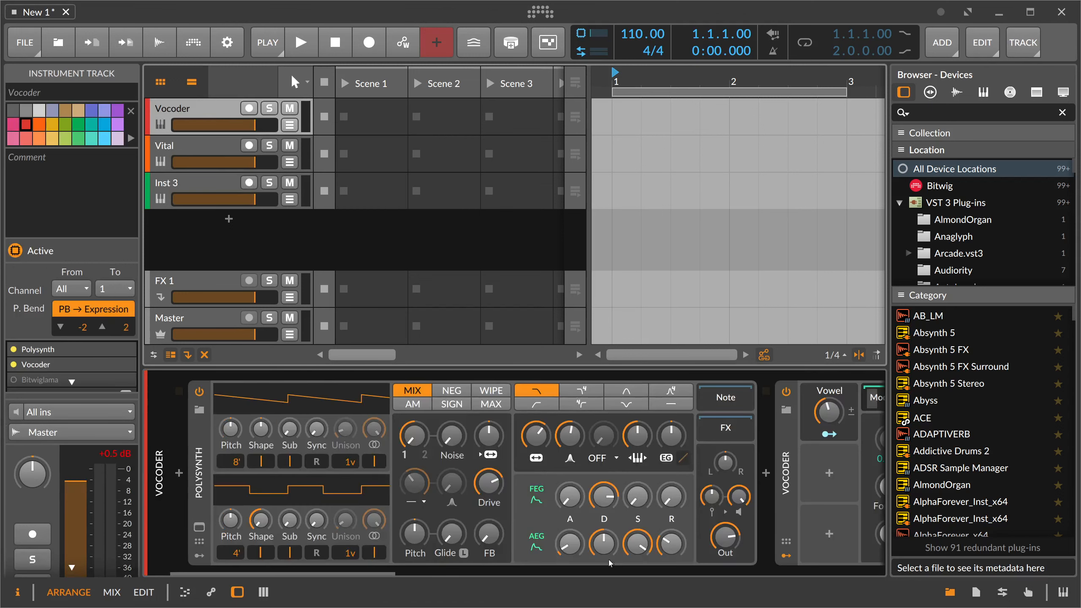
drag(358, 573, 459, 574)
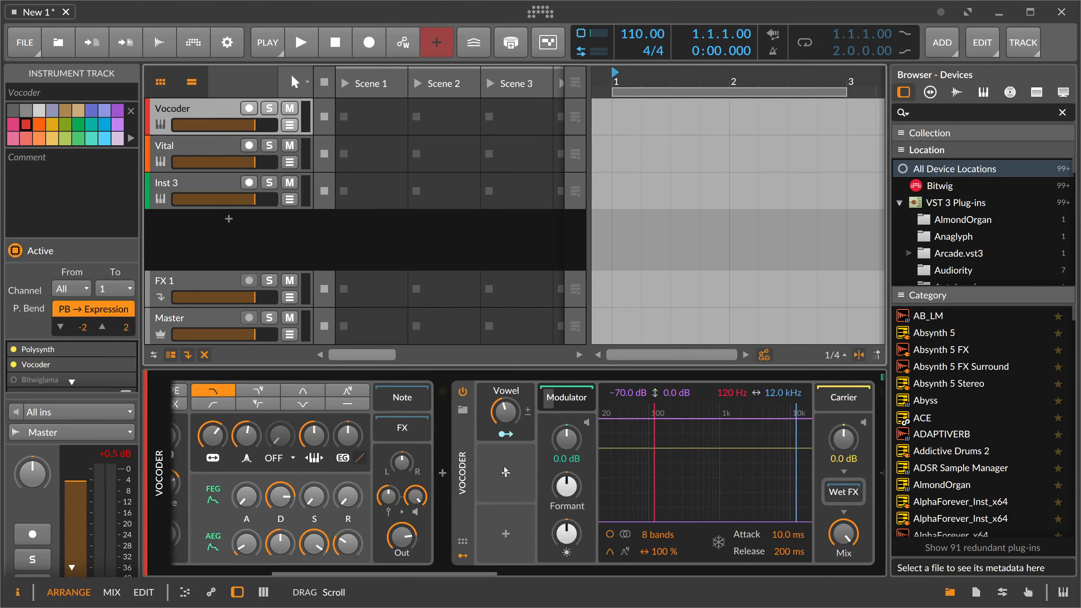
click(463, 393)
scroll(343, 433, down, 5)
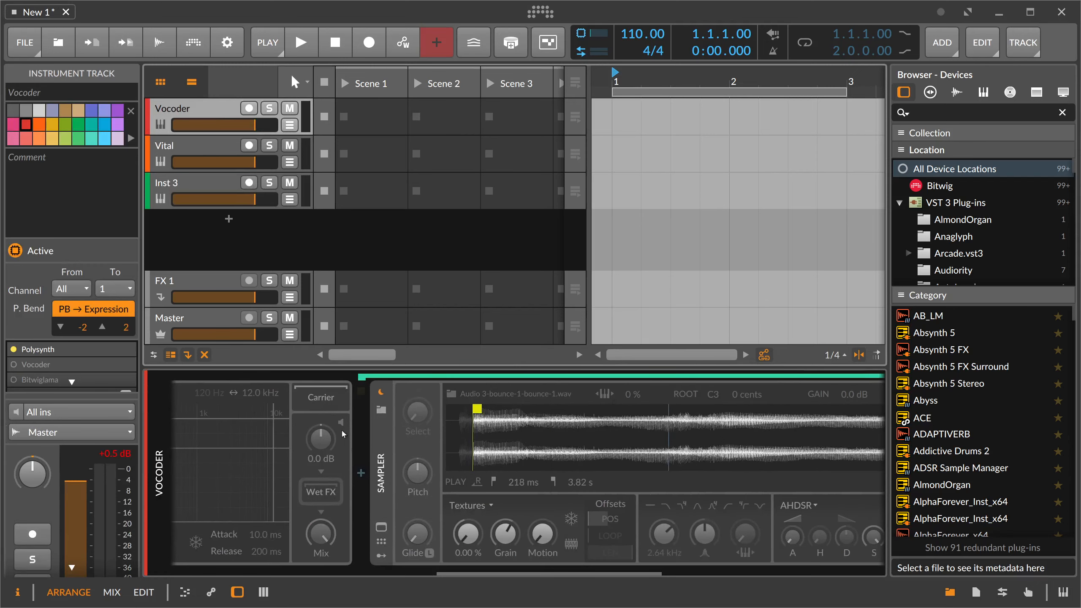
click(328, 398)
click(398, 391)
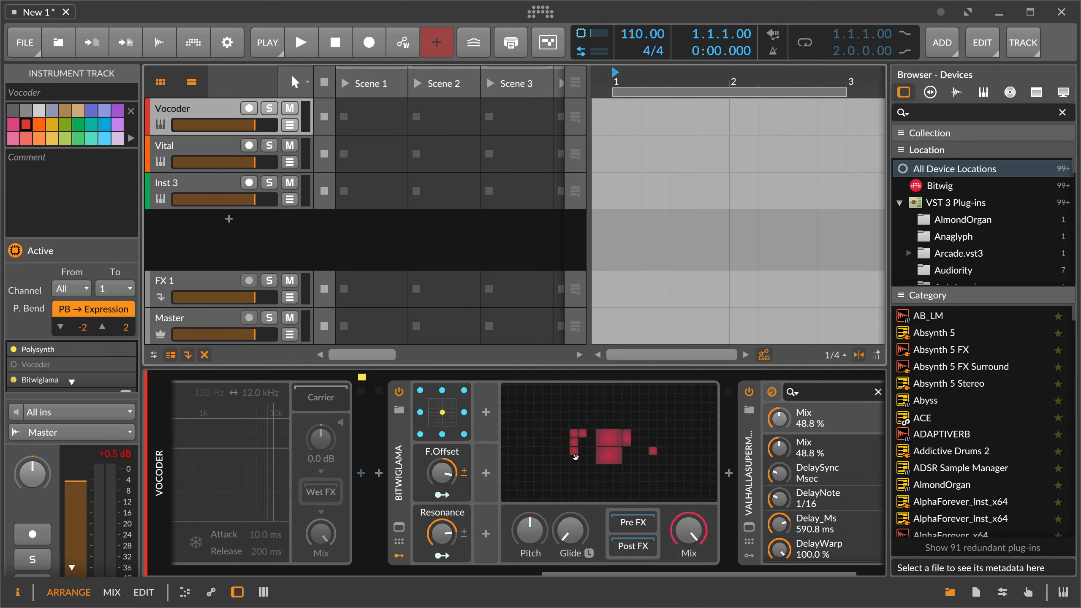
- Arm the Vocoder track, move the point in Bitwiglama's vowel vector pad, and open the Bitwiglama patch in the Grid editor
click(248, 111)
mouse_move(434, 419)
mouse_down()
mouse_move(423, 433)
mouse_move(426, 398)
mouse_move(452, 397)
mouse_move(460, 424)
mouse_move(438, 429)
mouse_move(442, 409)
mouse_move(429, 401)
mouse_move(456, 402)
mouse_move(426, 427)
mouse_move(453, 401)
mouse_move(430, 399)
mouse_move(446, 422)
mouse_move(450, 398)
mouse_move(438, 403)
mouse_up()
click(589, 433)
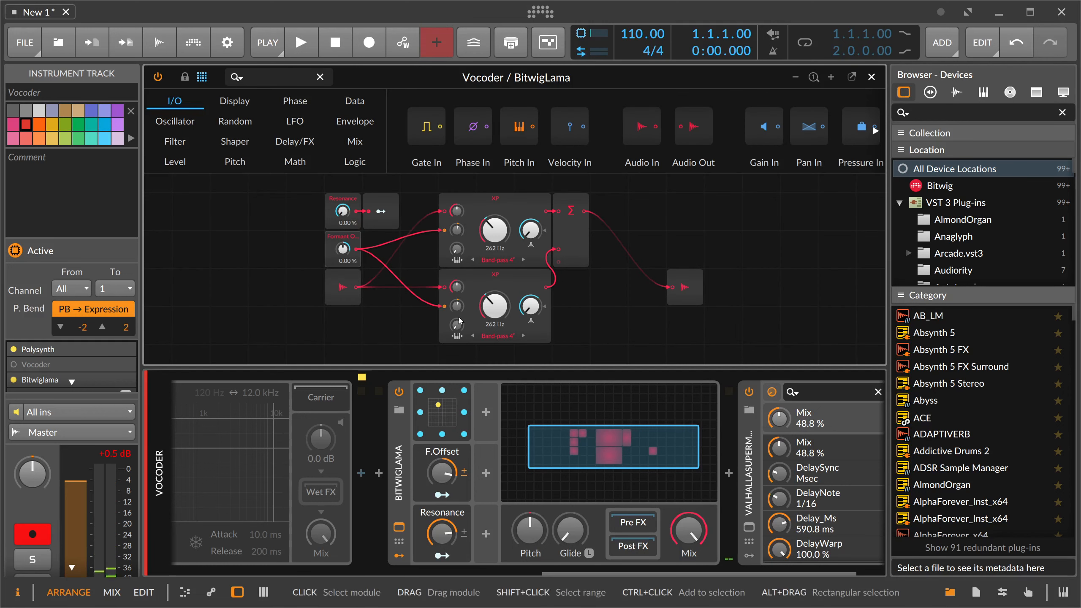